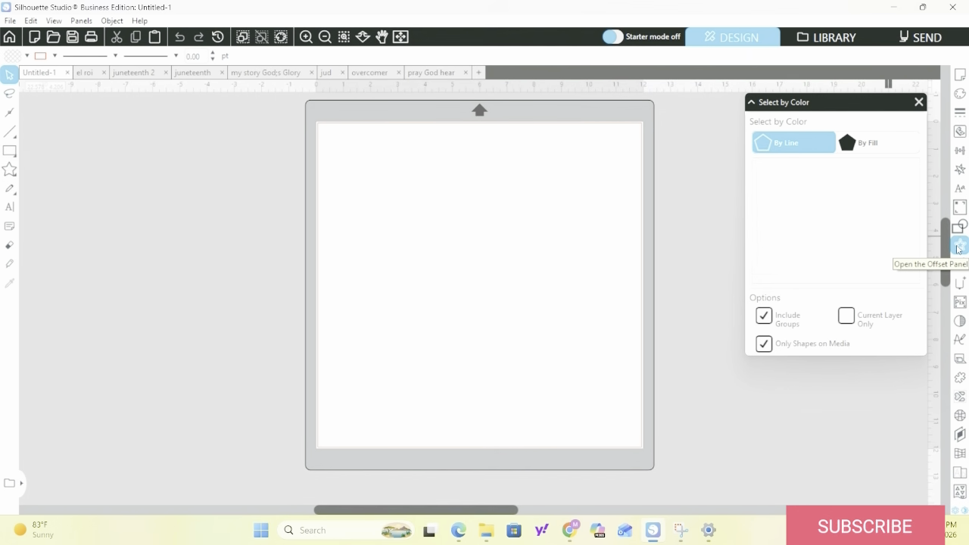
# Open the Offset settings and place them beside the page, clear of the design area
pyautogui.click(959, 246)
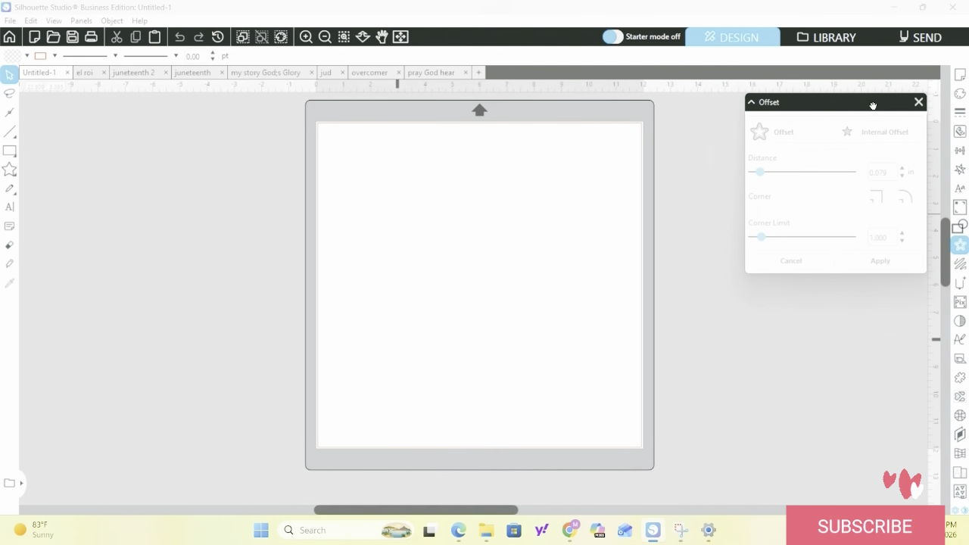
pyautogui.moveTo(873, 106); pyautogui.dragTo(233, 154)
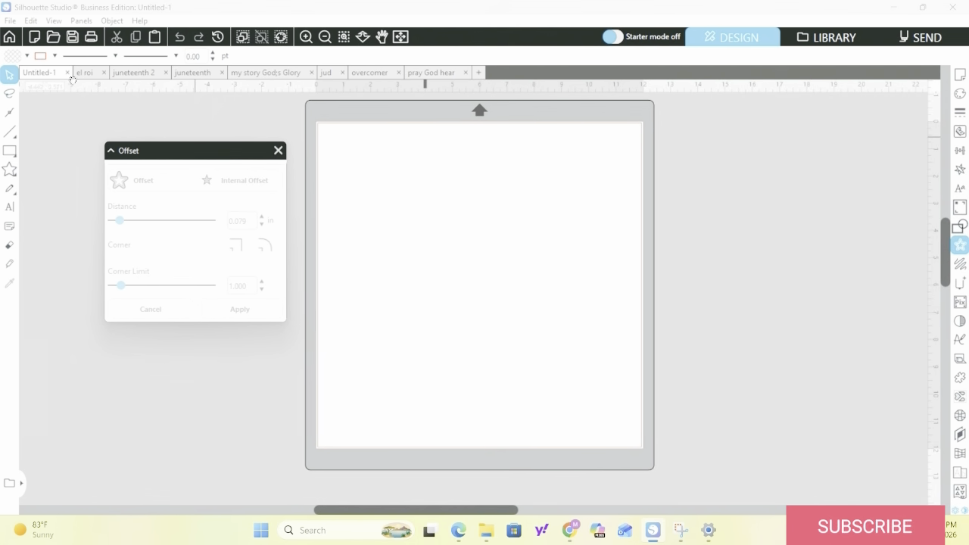
# Add the text "LOVE" in capital letters on the upper half of the page
pyautogui.moveTo(10, 171)
pyautogui.click(10, 208)
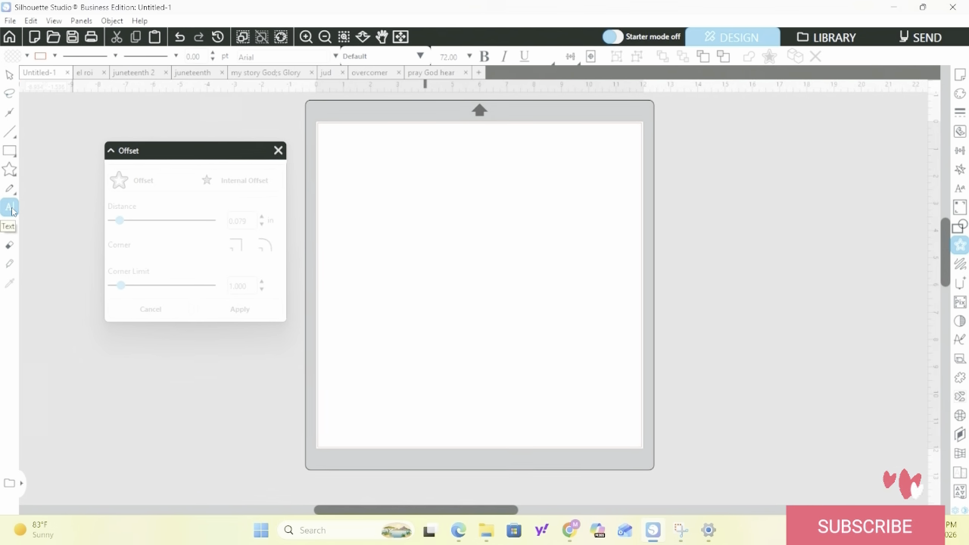
pyautogui.click(370, 258)
pyautogui.press('Escape')
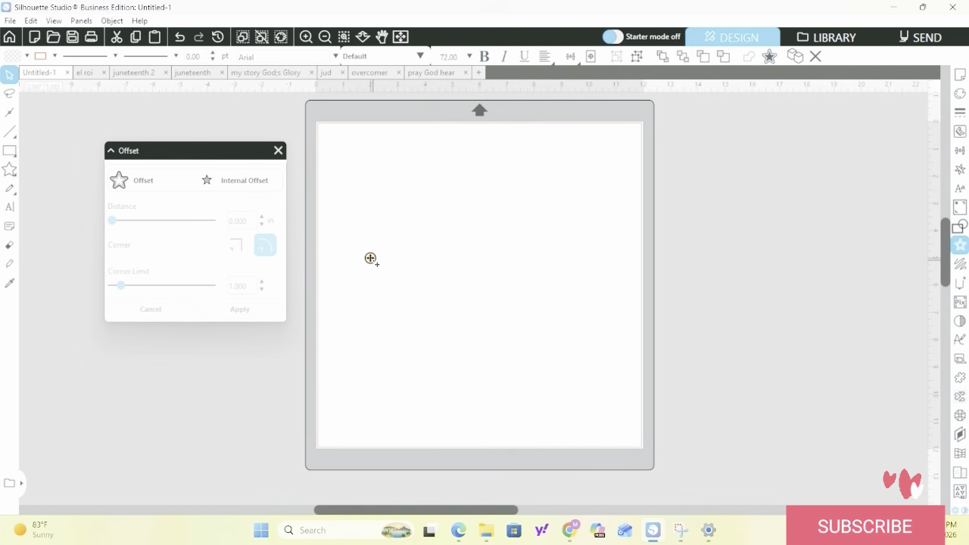
pyautogui.write('LOVe')
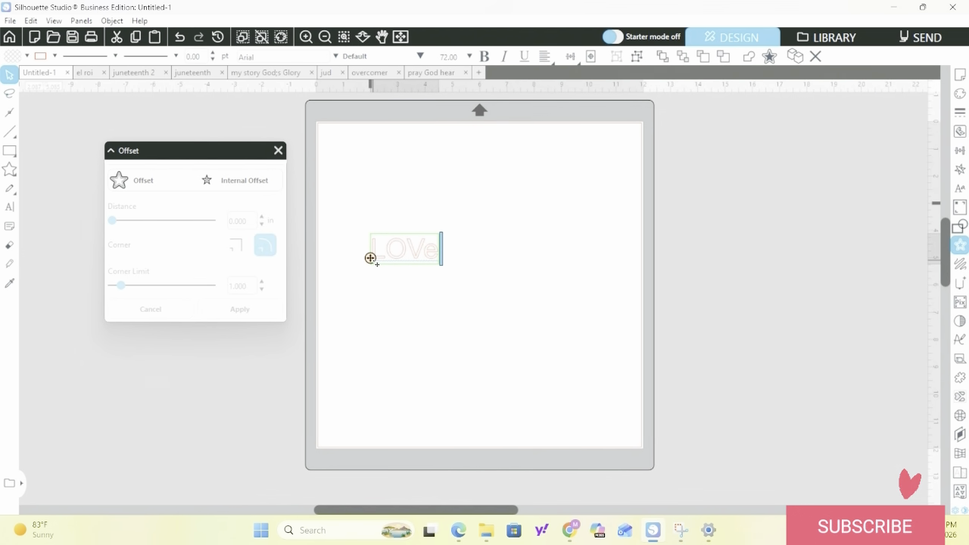
pyautogui.press('BackSpace')
pyautogui.write('E')
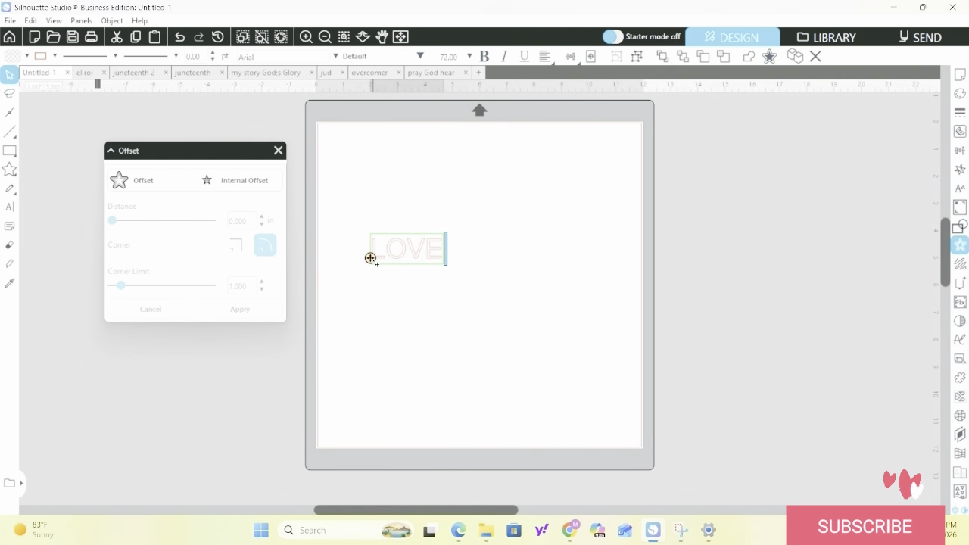
pyautogui.click(422, 331)
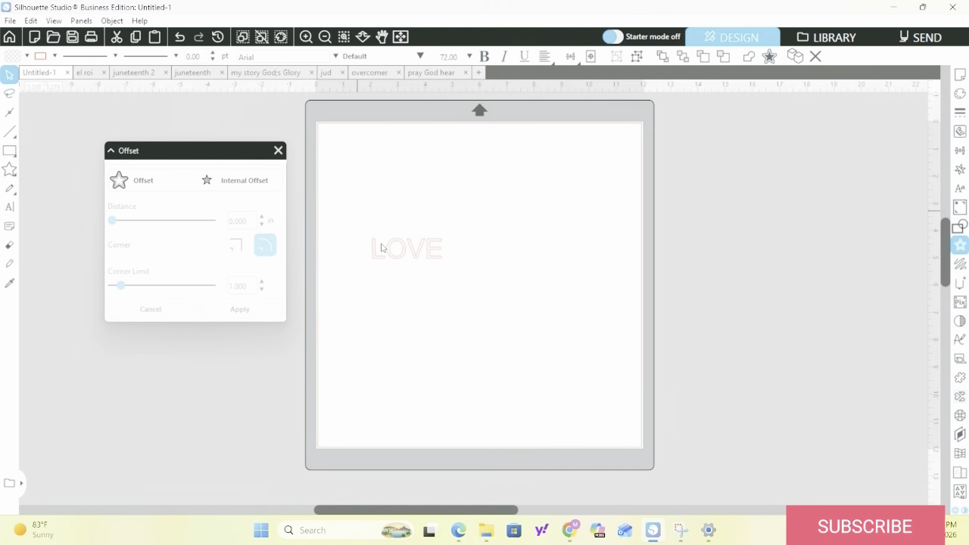
# Enlarge the LOVE text to about 8.8 in wide and 3.7 in high
pyautogui.click(378, 243)
pyautogui.click(463, 280)
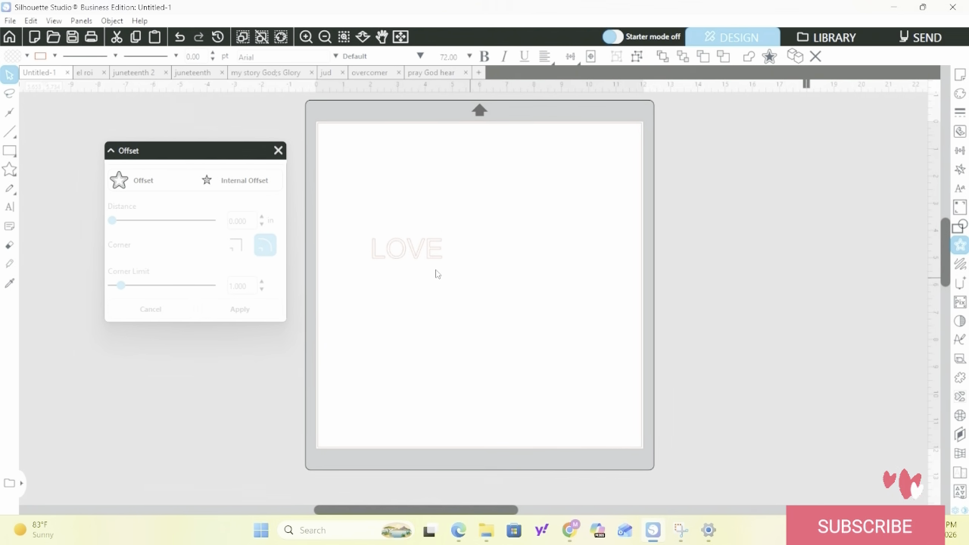
pyautogui.moveTo(367, 227); pyautogui.dragTo(593, 343)
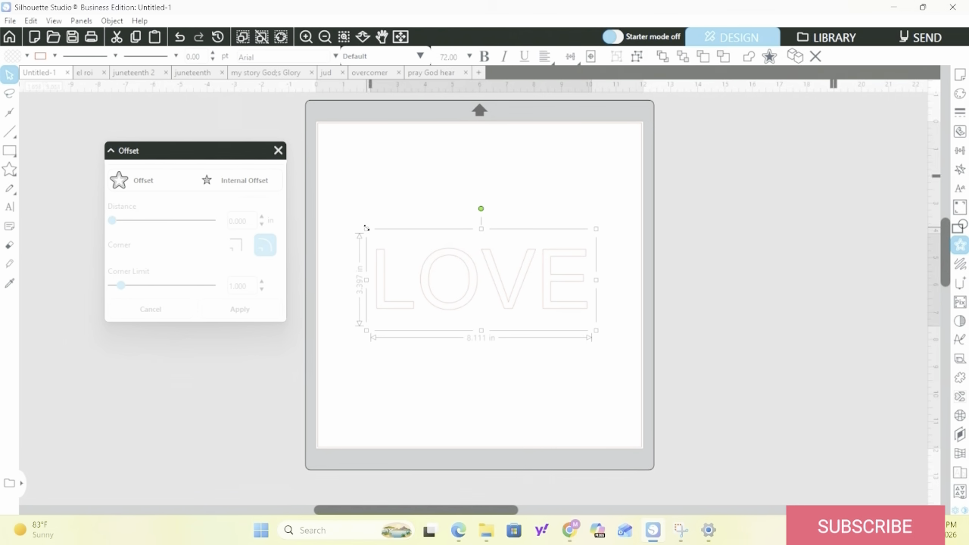
pyautogui.moveTo(365, 227); pyautogui.dragTo(347, 220)
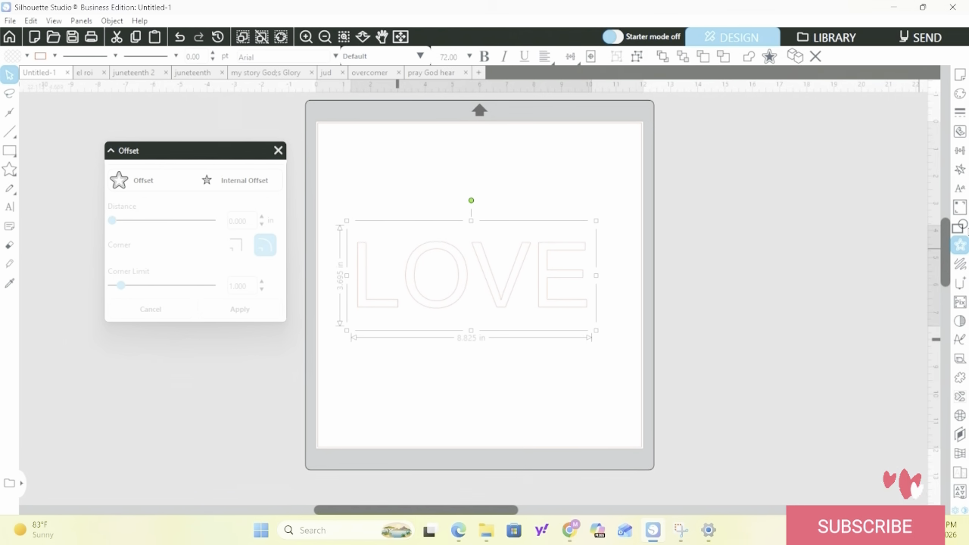
# Change the font of the LOVE text to Impact
pyautogui.click(962, 172)
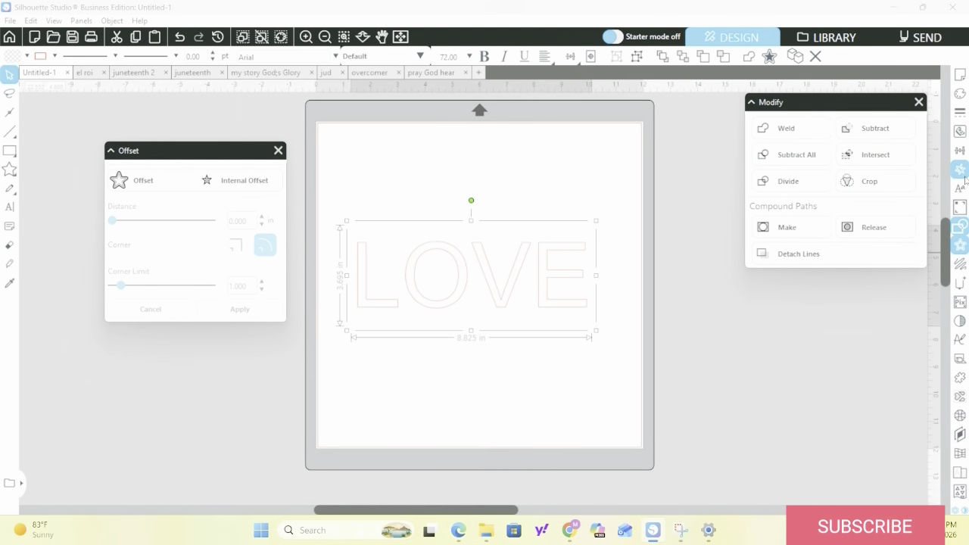
pyautogui.click(959, 187)
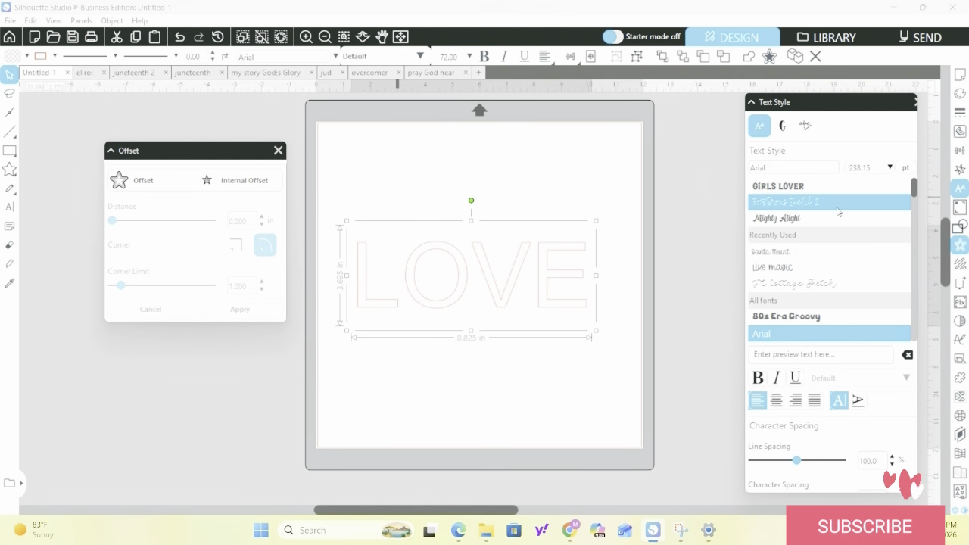
pyautogui.scroll(-3, 818, 227)
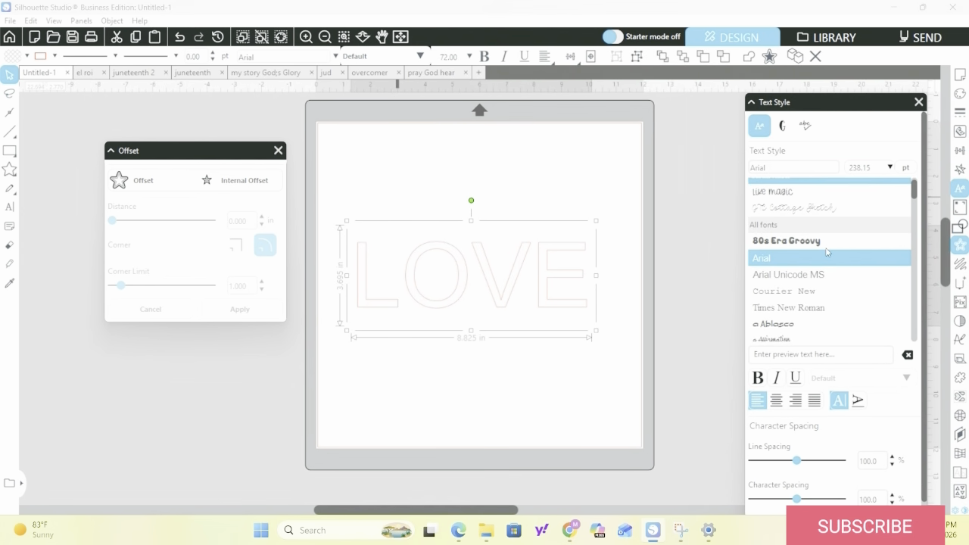
pyautogui.scroll(-4, 818, 276)
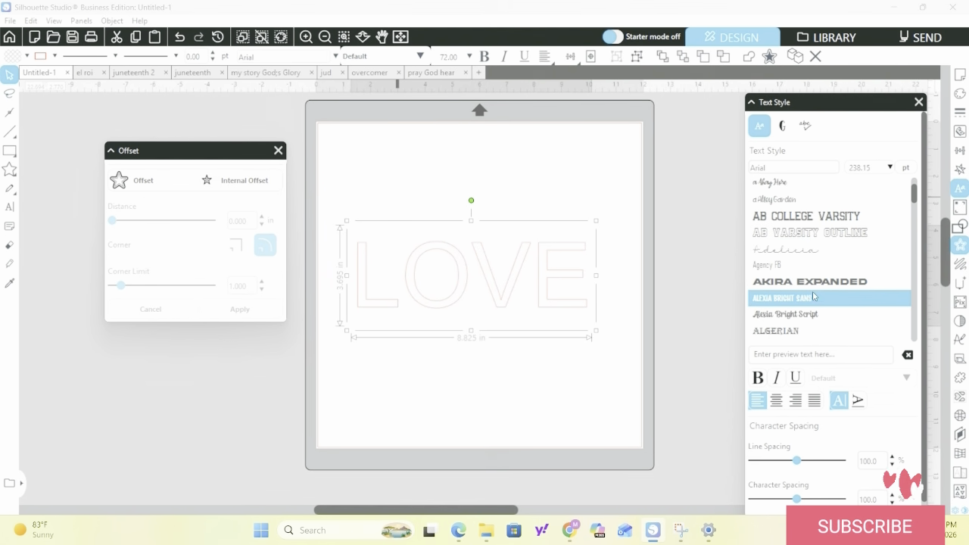
pyautogui.scroll(-2, 812, 294)
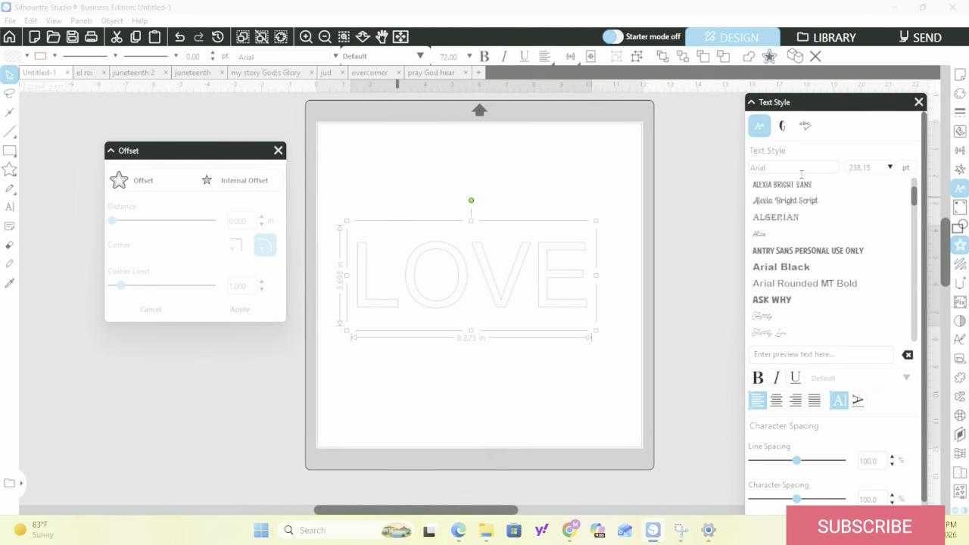
pyautogui.moveTo(748, 168); pyautogui.dragTo(725, 180)
pyautogui.write('impact')
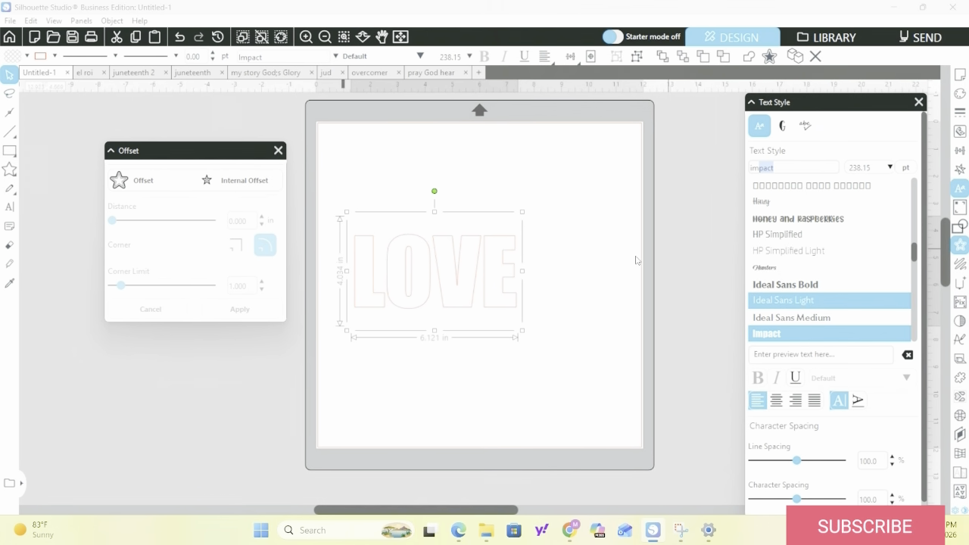
# Centre LOVE roughly on the page and enlarge it to about 7.3 in wide and 4.8 in high
pyautogui.moveTo(522, 331); pyautogui.dragTo(543, 325)
pyautogui.click(502, 320)
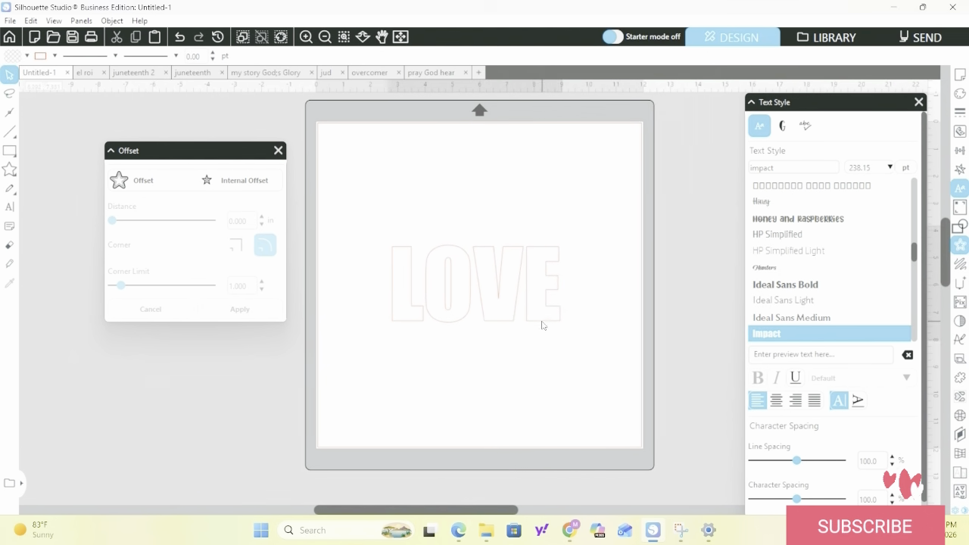
pyautogui.click(490, 292)
pyautogui.moveTo(561, 334); pyautogui.dragTo(587, 351)
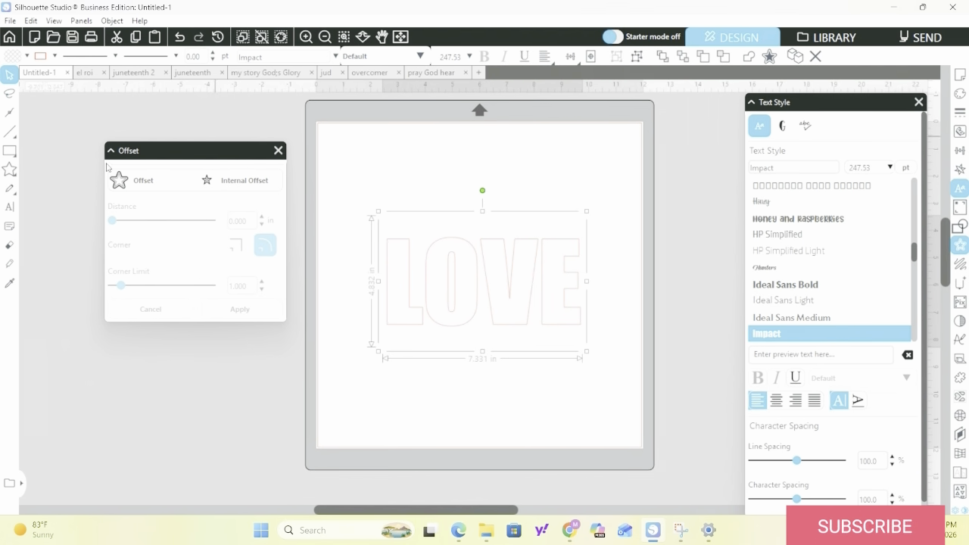
# Add a separate lowercase text "more" above the LOVE text
pyautogui.moveTo(5, 170)
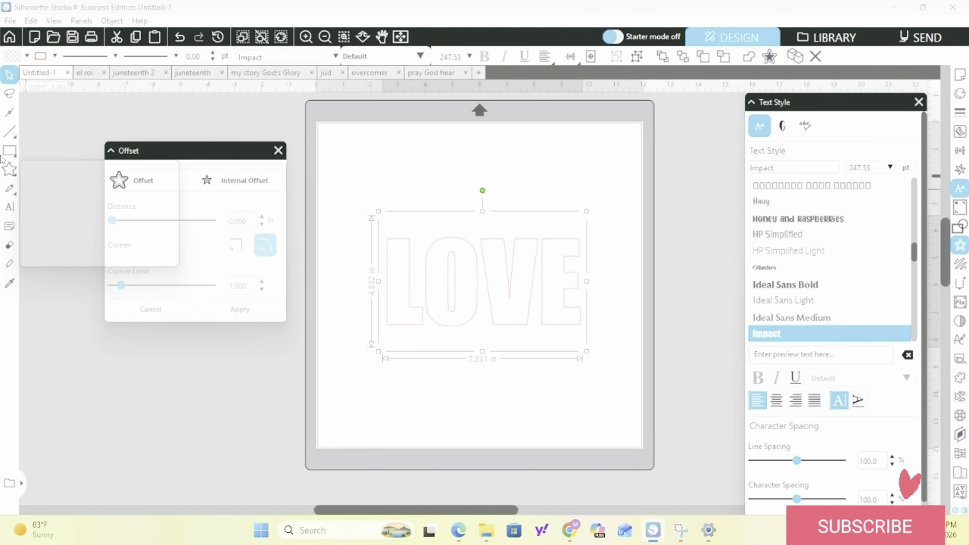
pyautogui.click(9, 207)
pyautogui.click(373, 181)
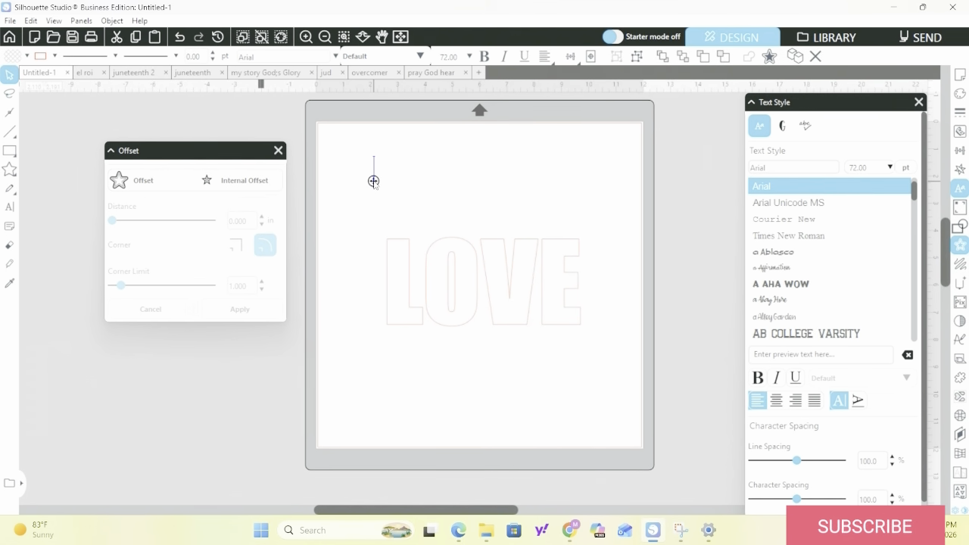
pyautogui.write('more')
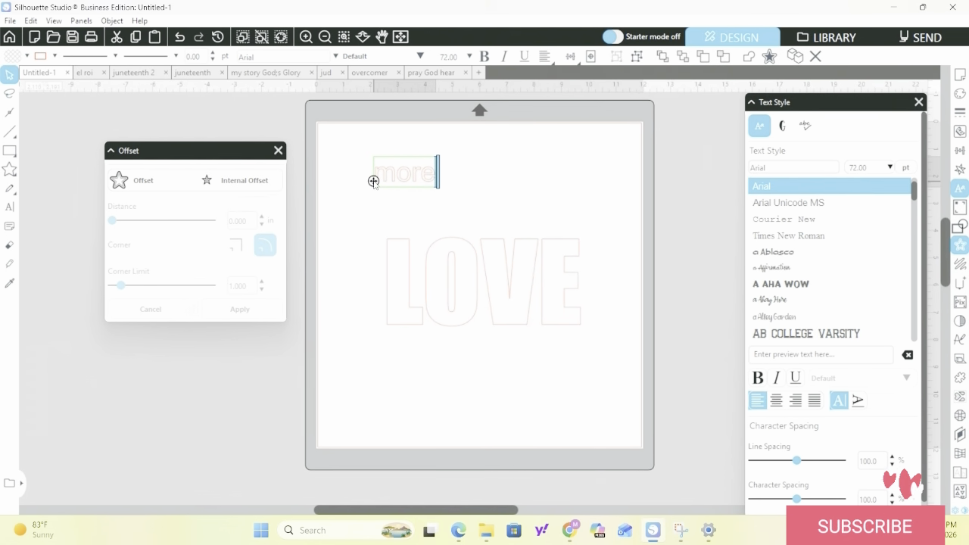
pyautogui.click(419, 250)
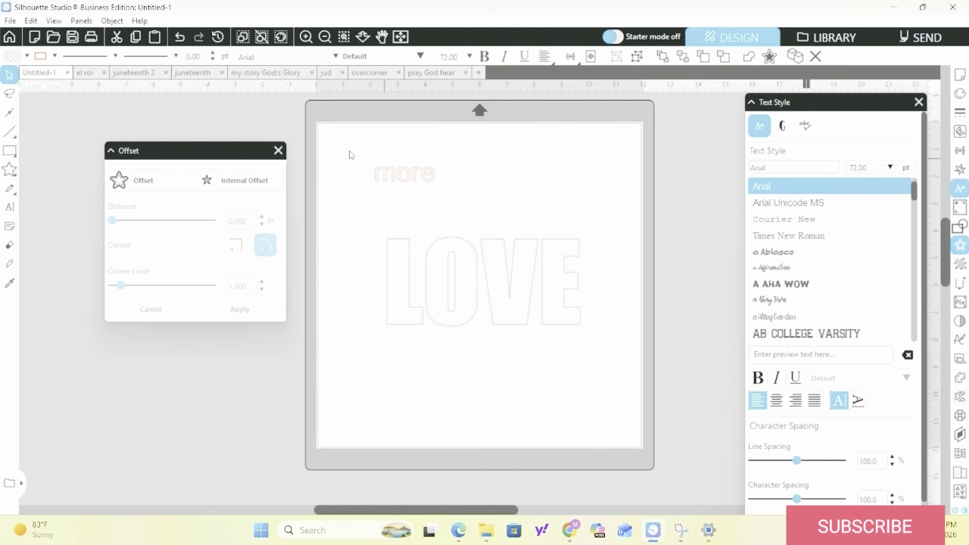
# Enlarge the "more" text to about 7.2 in wide and move it directly below LOVE
pyautogui.moveTo(349, 151); pyautogui.dragTo(575, 258)
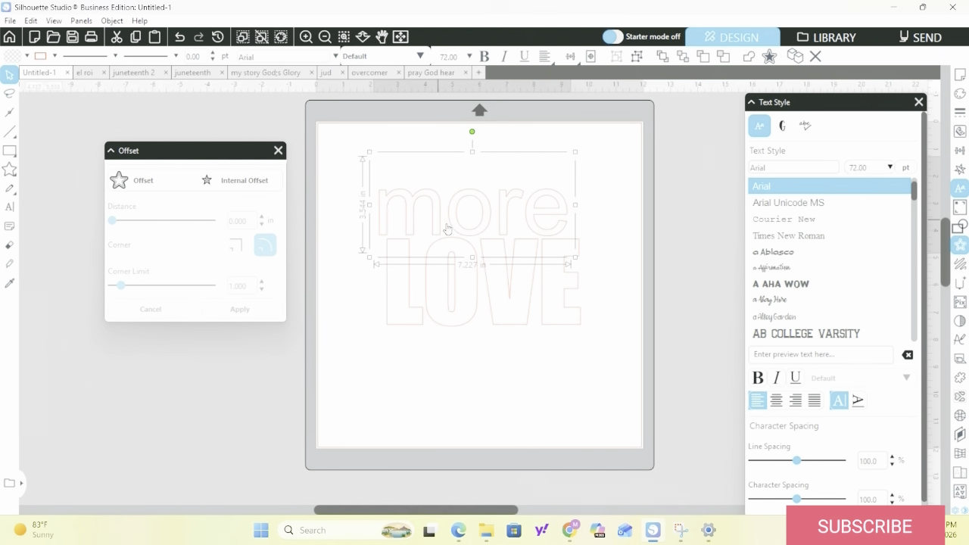
pyautogui.moveTo(467, 256); pyautogui.dragTo(488, 396)
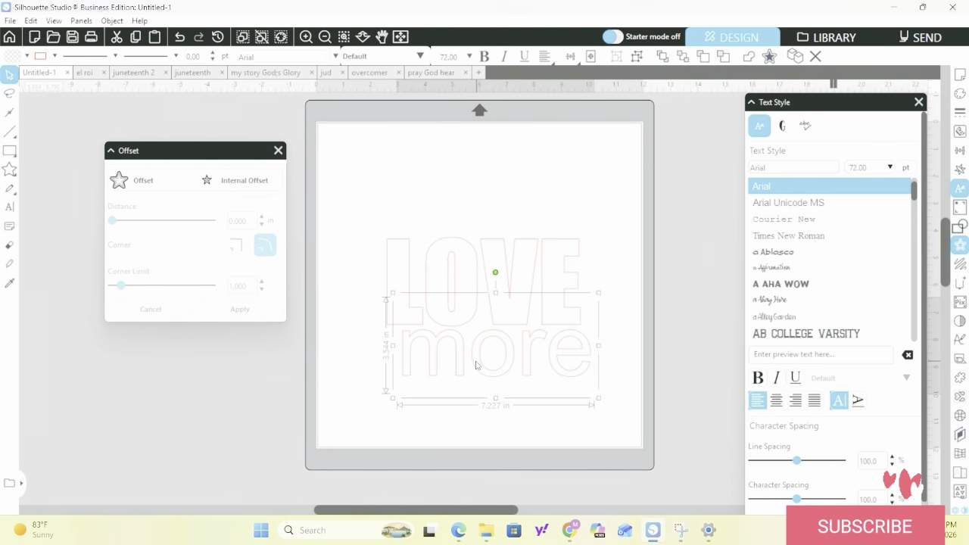
pyautogui.moveTo(473, 362); pyautogui.dragTo(473, 361)
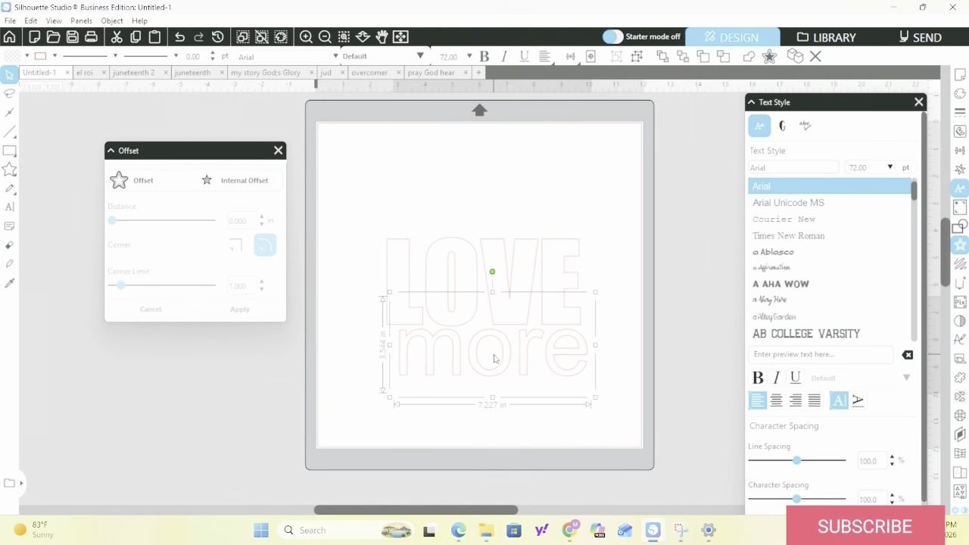
# Set "more" in Boisterous Sketch 2, enlarge it to about 6.3 in wide and overlap it with the lower part of LOVE
pyautogui.scroll(3, 795, 233)
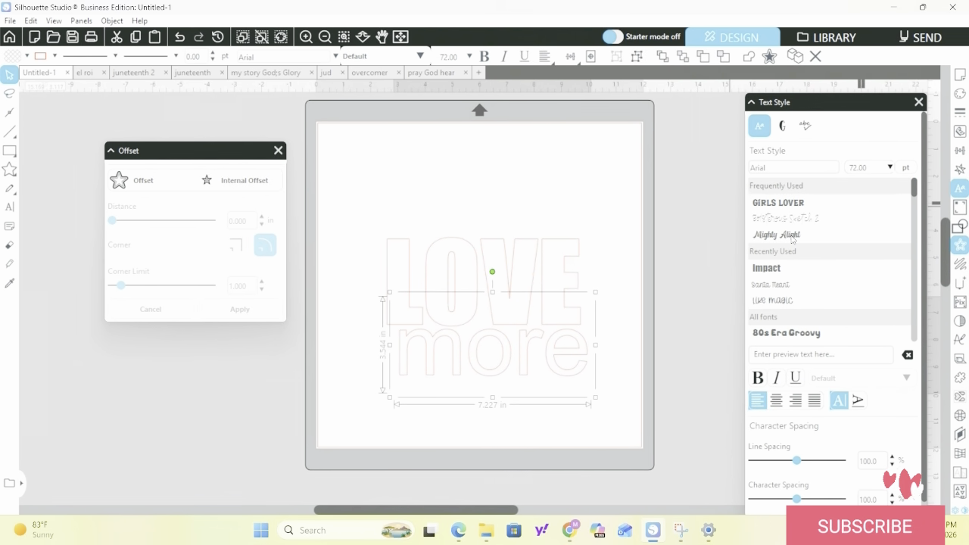
pyautogui.click(795, 233)
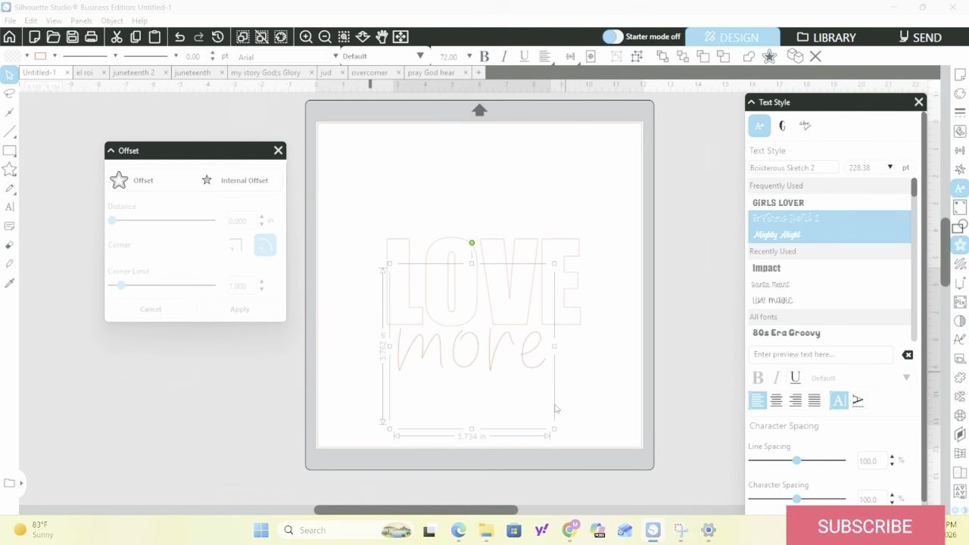
pyautogui.moveTo(555, 430); pyautogui.dragTo(582, 441)
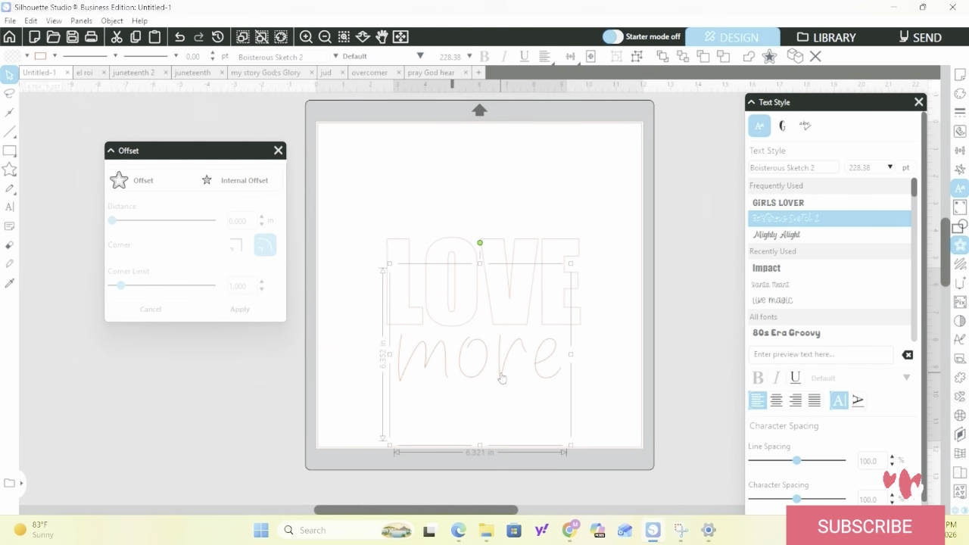
pyautogui.moveTo(498, 374); pyautogui.dragTo(511, 350)
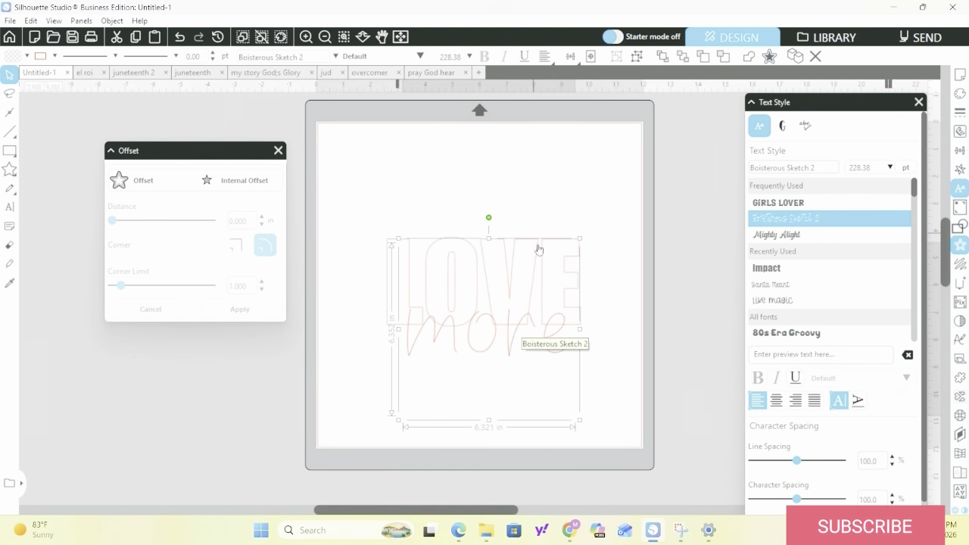
# Fill the LOVE text with orange
pyautogui.hotkey('ctrl', 'z')
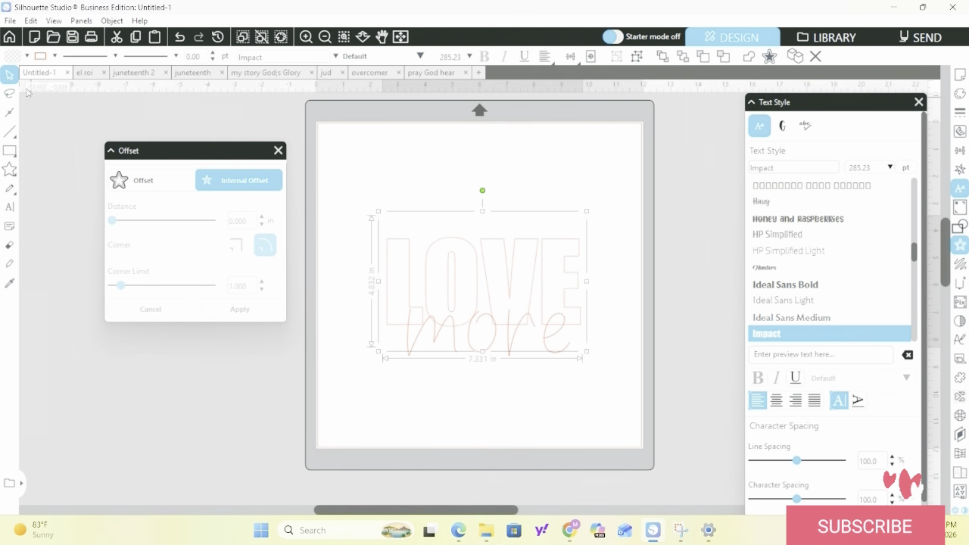
pyautogui.click(22, 56)
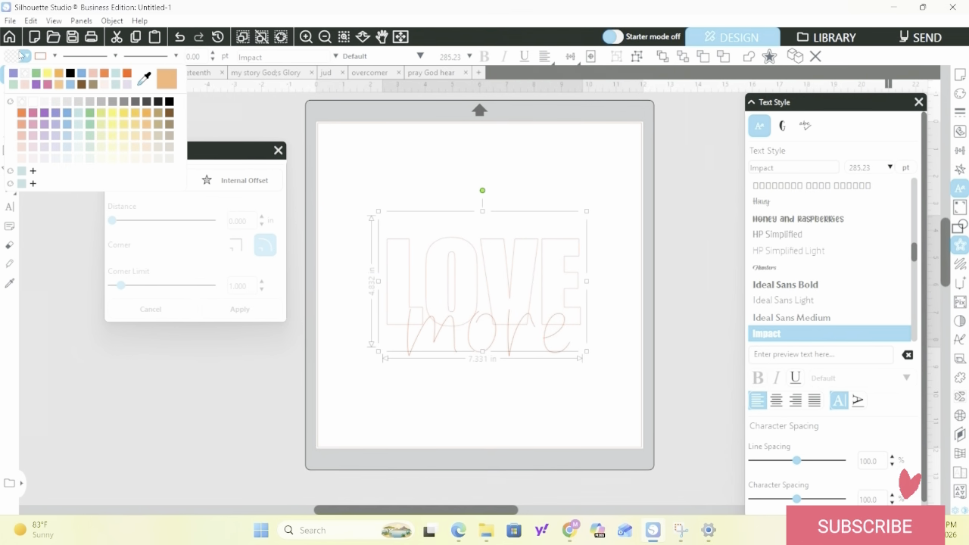
pyautogui.click(58, 74)
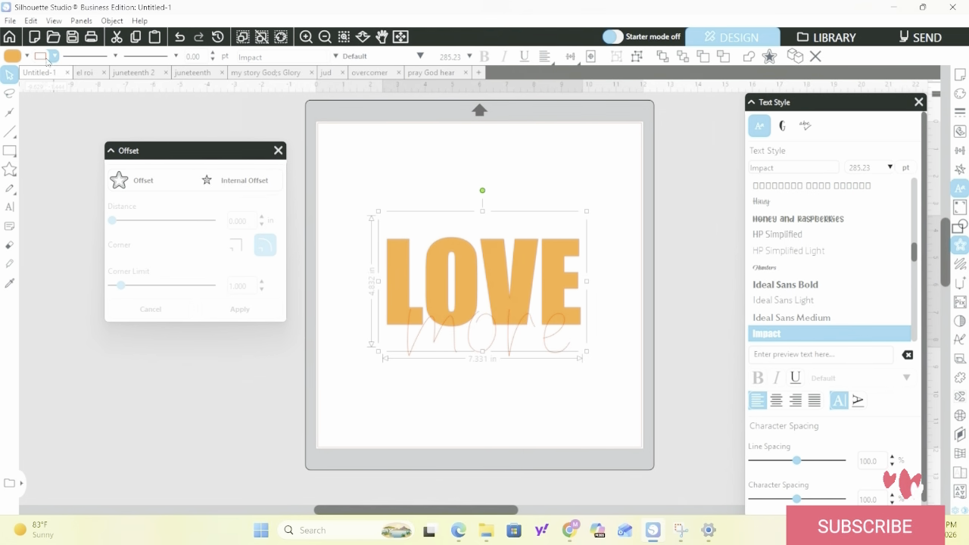
# Set the line colour of the LOVE text to transparent and keep the document open
pyautogui.click(53, 57)
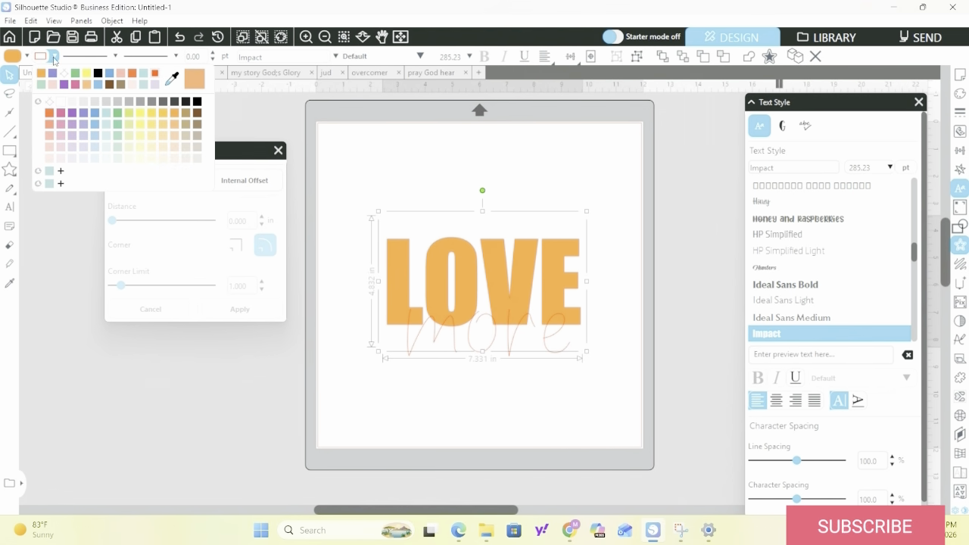
pyautogui.click(64, 75)
pyautogui.click(66, 73)
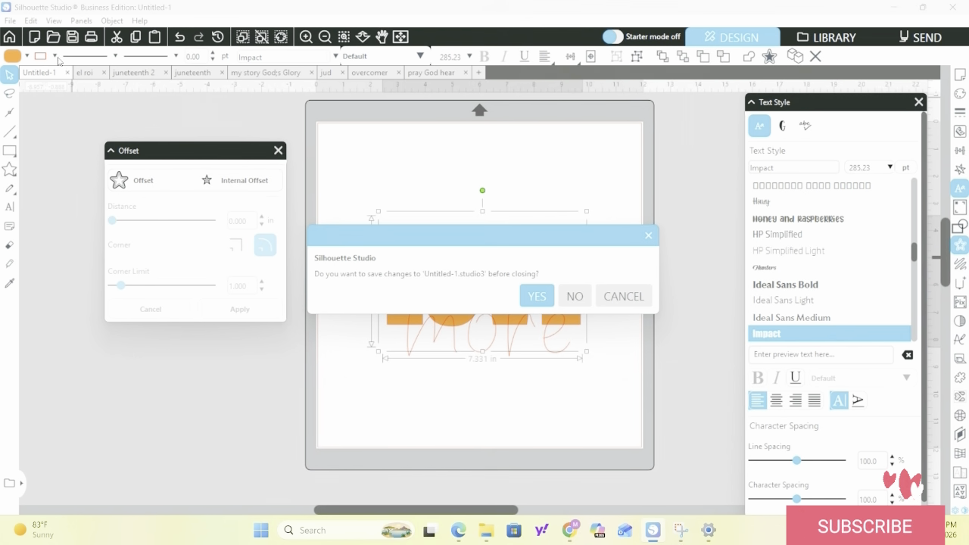
pyautogui.click(648, 235)
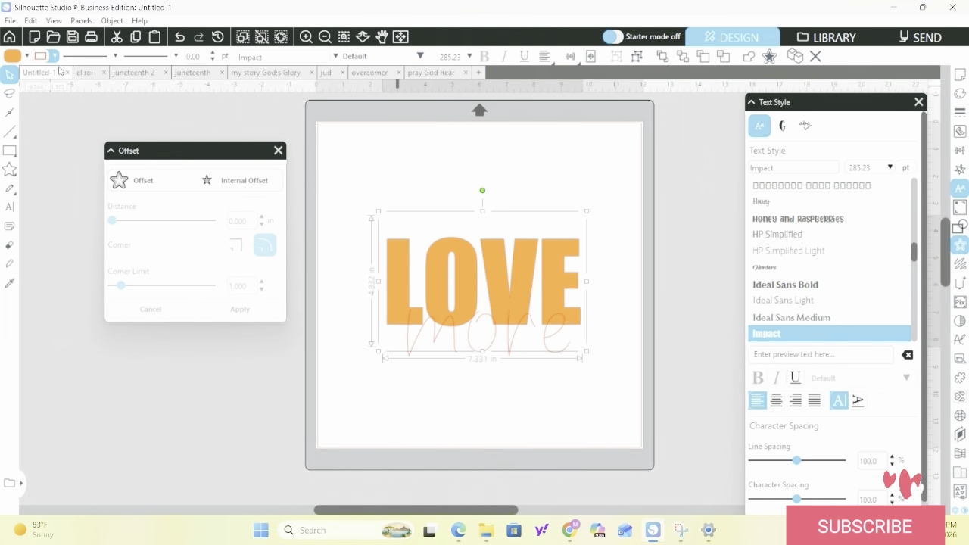
# Duplicate the LOVE and "more" texts together and place the copy off the page, to the left of the mat
pyautogui.click(455, 350)
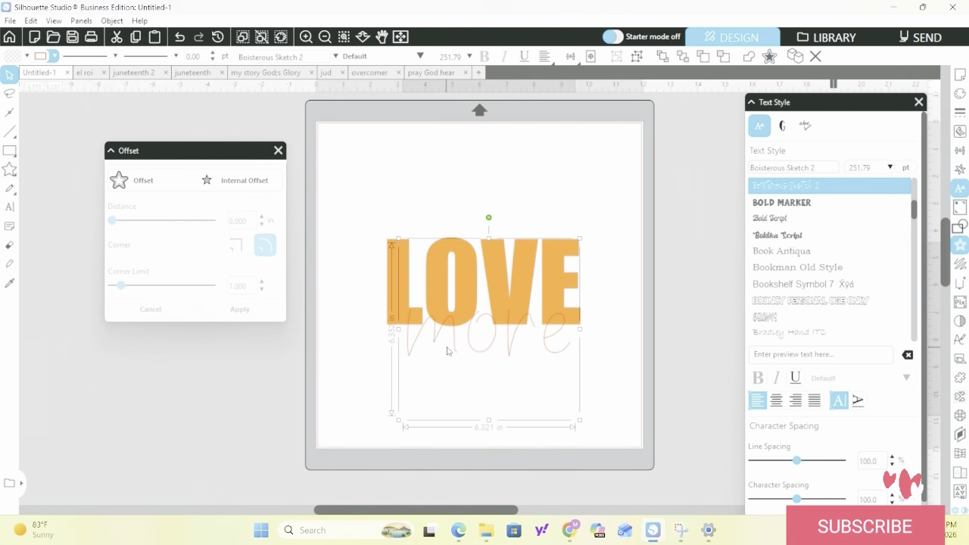
pyautogui.click(352, 220)
pyautogui.moveTo(368, 223); pyautogui.dragTo(575, 397)
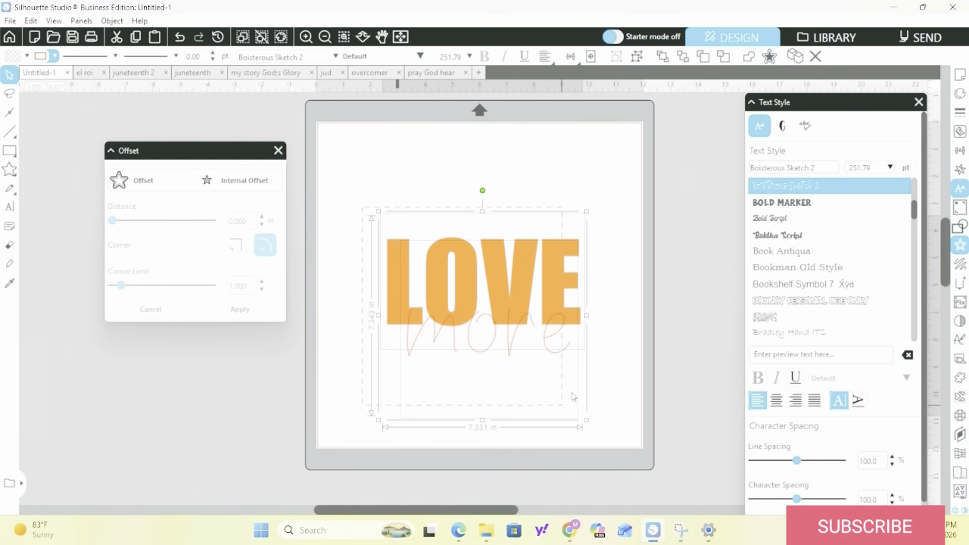
pyautogui.moveTo(507, 285); pyautogui.dragTo(124, 418)
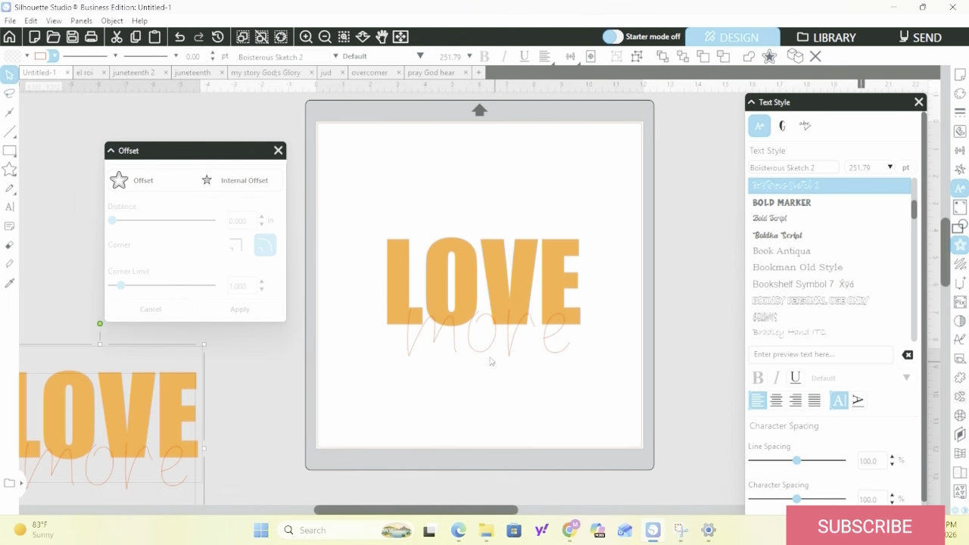
# Shift the "more" text on the page slightly lower over the LOVE letters
pyautogui.click(467, 345)
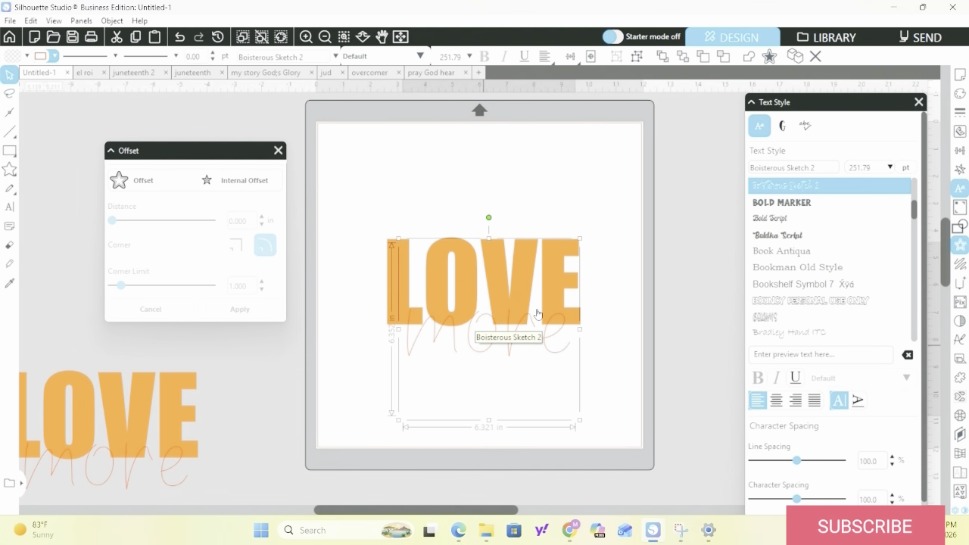
pyautogui.click(584, 246)
pyautogui.moveTo(530, 331)
pyautogui.mouseDown()
pyautogui.moveTo(514, 388)
pyautogui.moveTo(511, 355)
pyautogui.mouseUp()
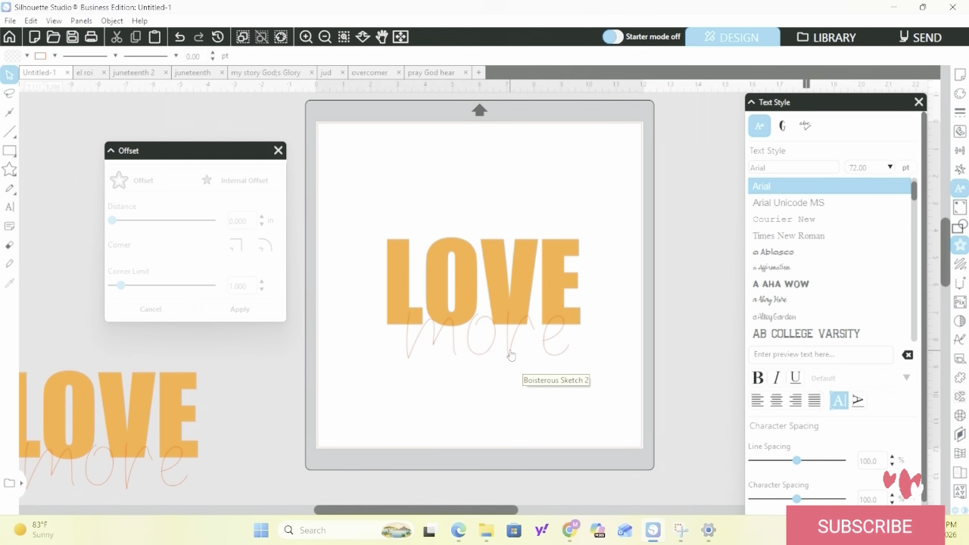
# Fill the LOVE text on the page with 10ss rhinestones using the radial fill effect
pyautogui.click(529, 243)
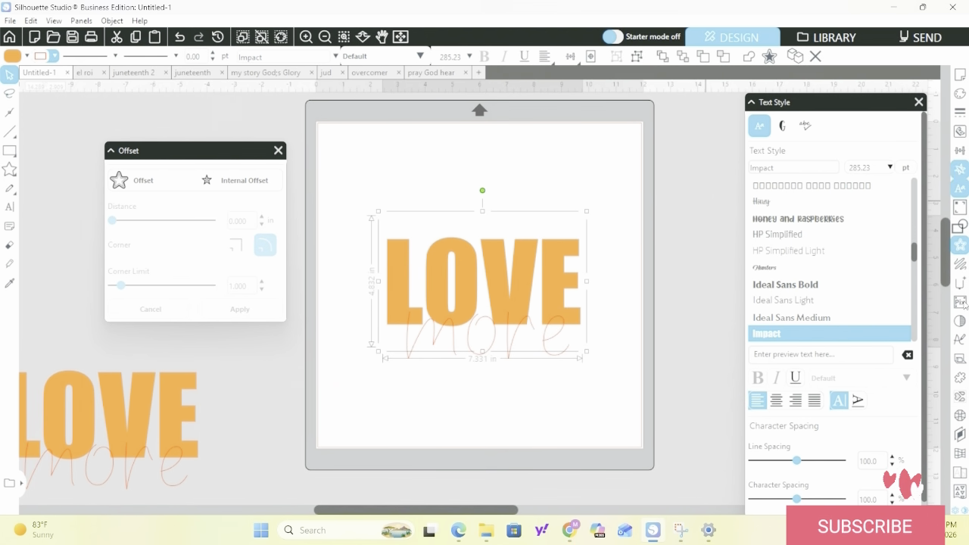
pyautogui.click(959, 416)
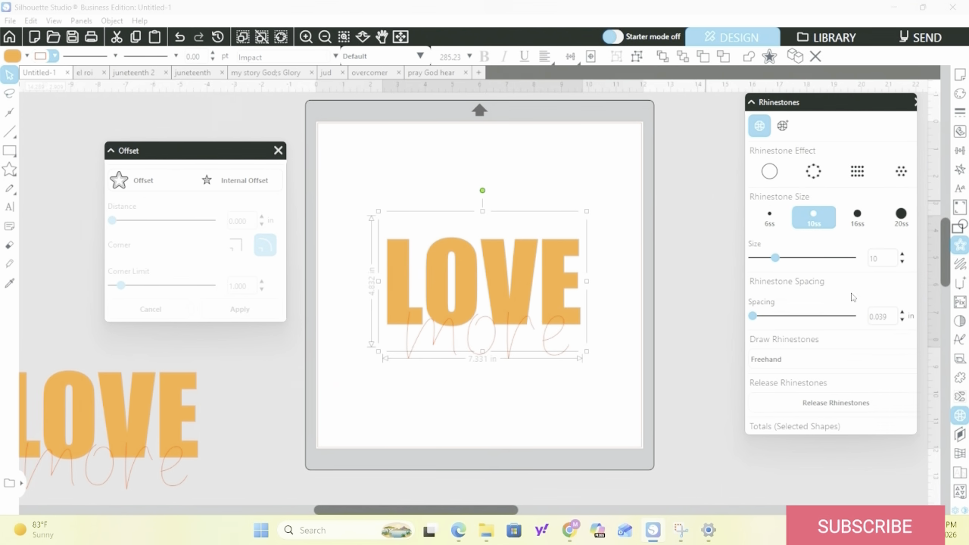
pyautogui.click(903, 177)
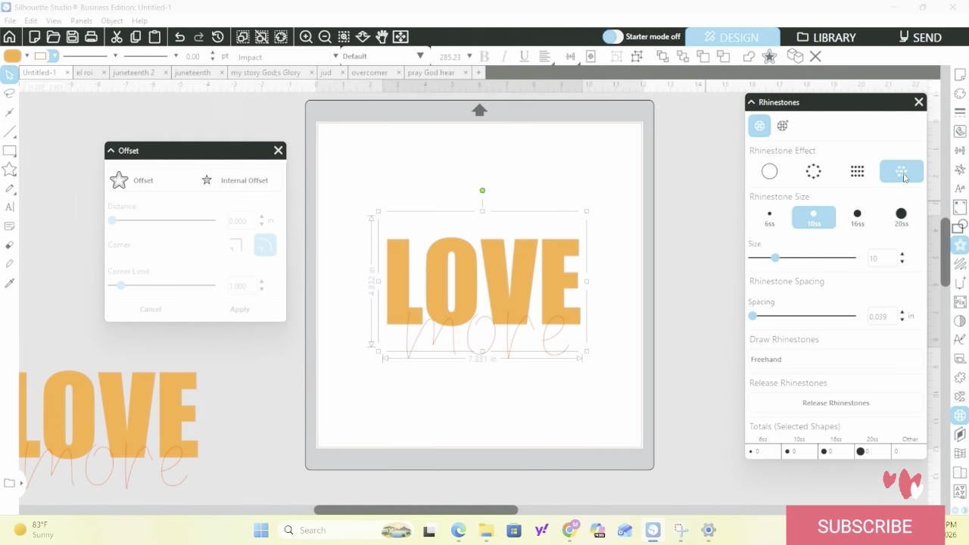
pyautogui.click(821, 226)
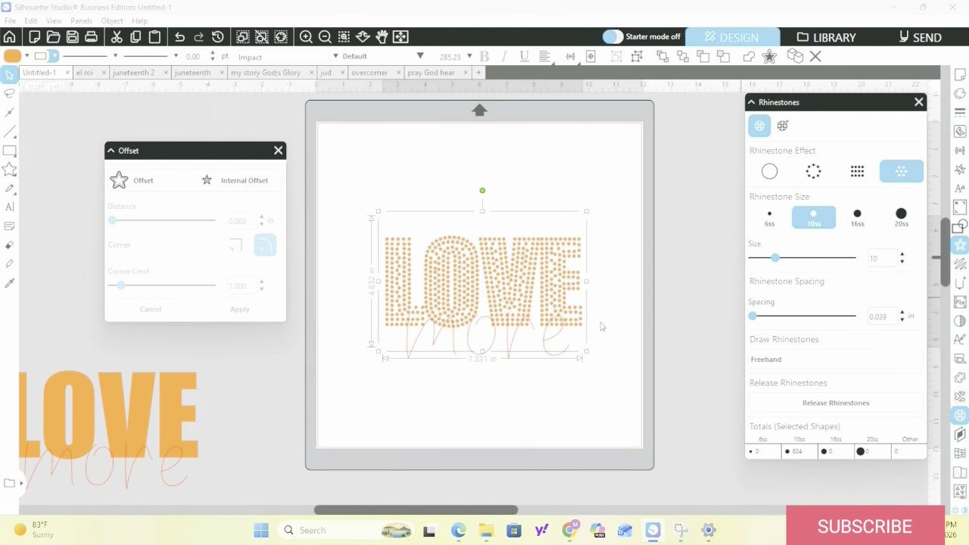
# Apply the 10ss edge rhinestone effect to the "more" text and fill it with purple
pyautogui.click(512, 355)
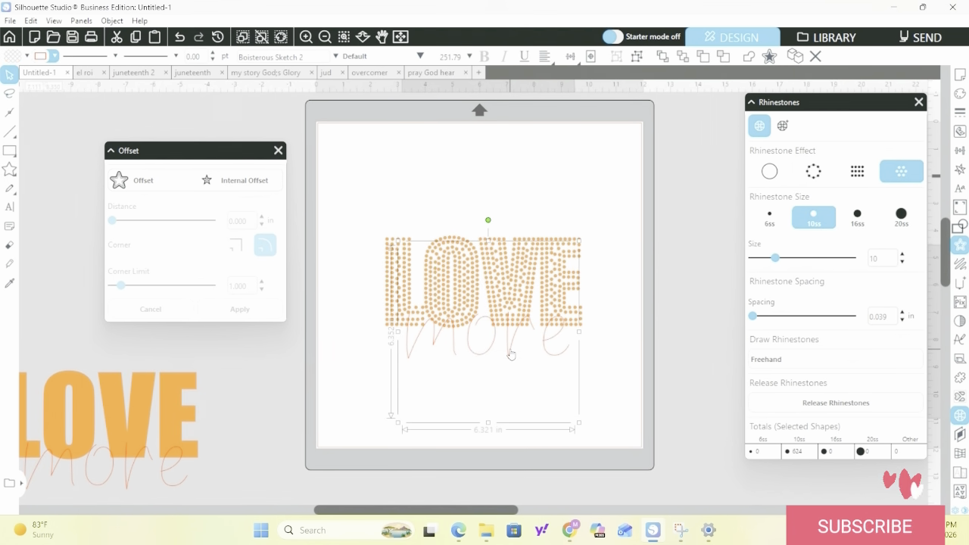
pyautogui.click(809, 172)
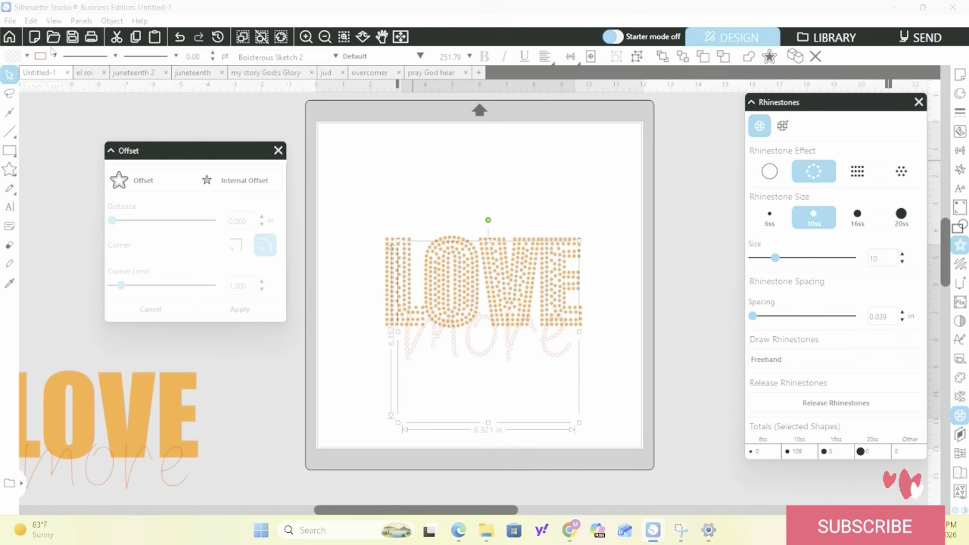
pyautogui.click(27, 56)
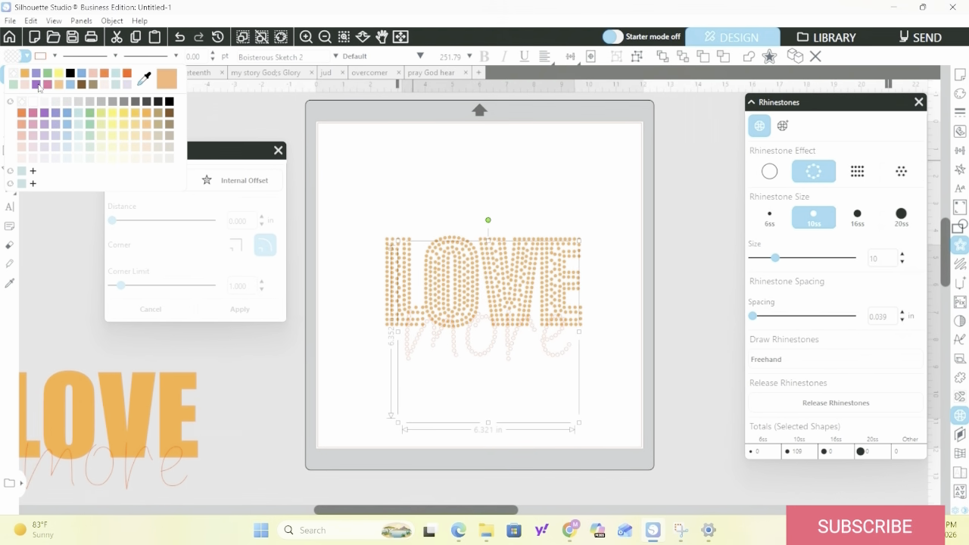
pyautogui.click(37, 85)
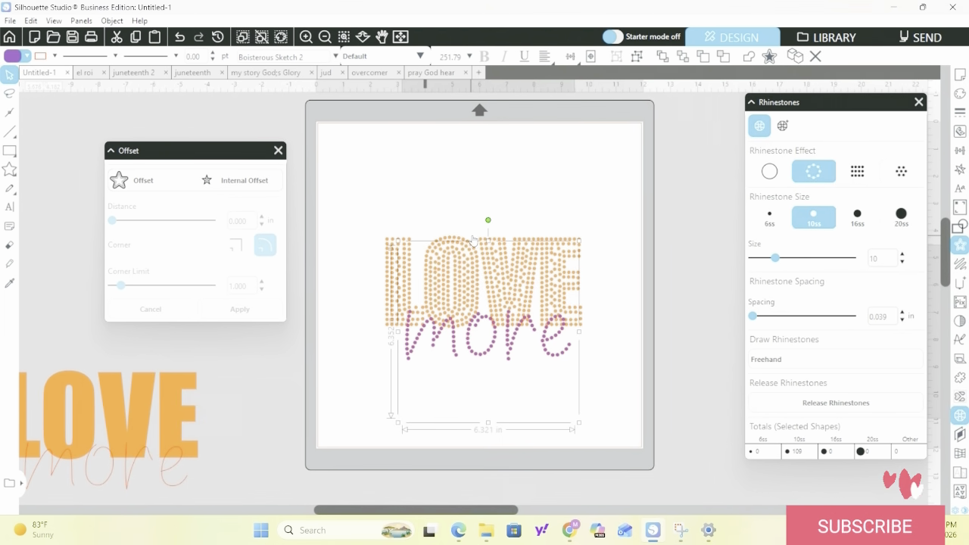
# Remove the rhinestone effect from the LOVE text so it is a solid shape again
pyautogui.scroll(2, 475, 318)
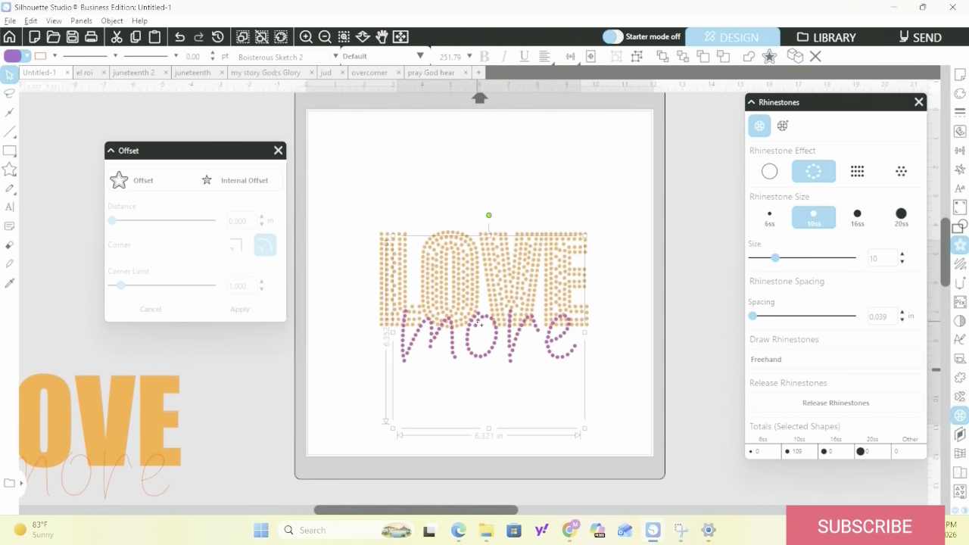
pyautogui.scroll(4, 479, 325)
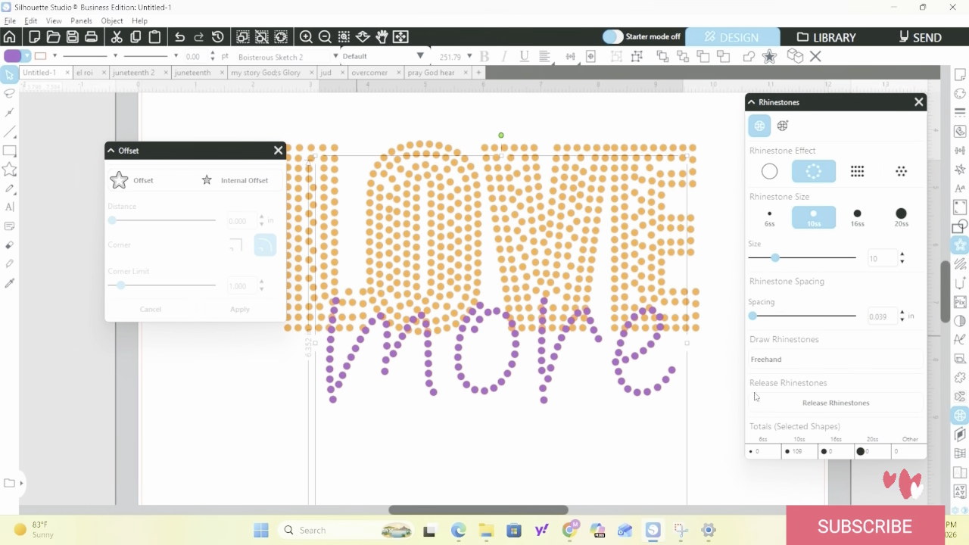
pyautogui.click(723, 311)
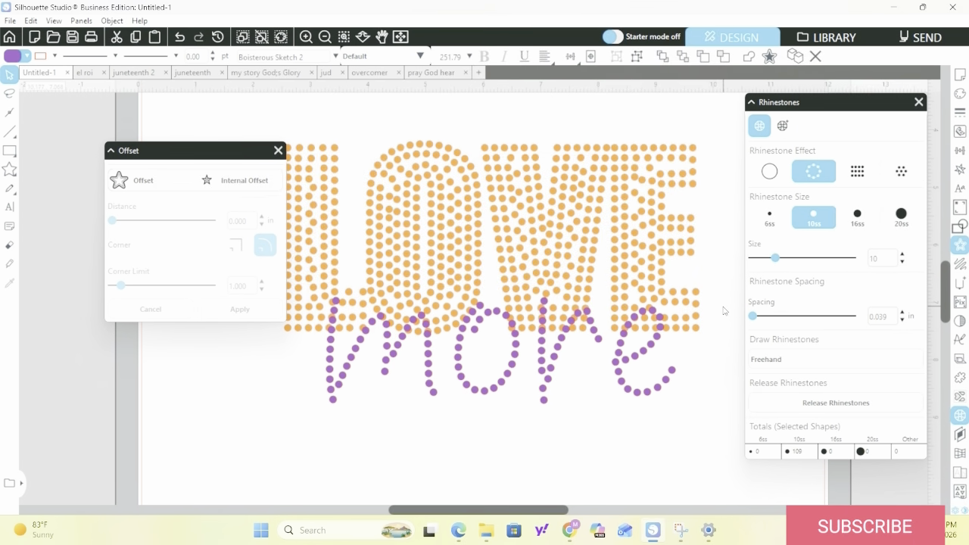
pyautogui.click(564, 273)
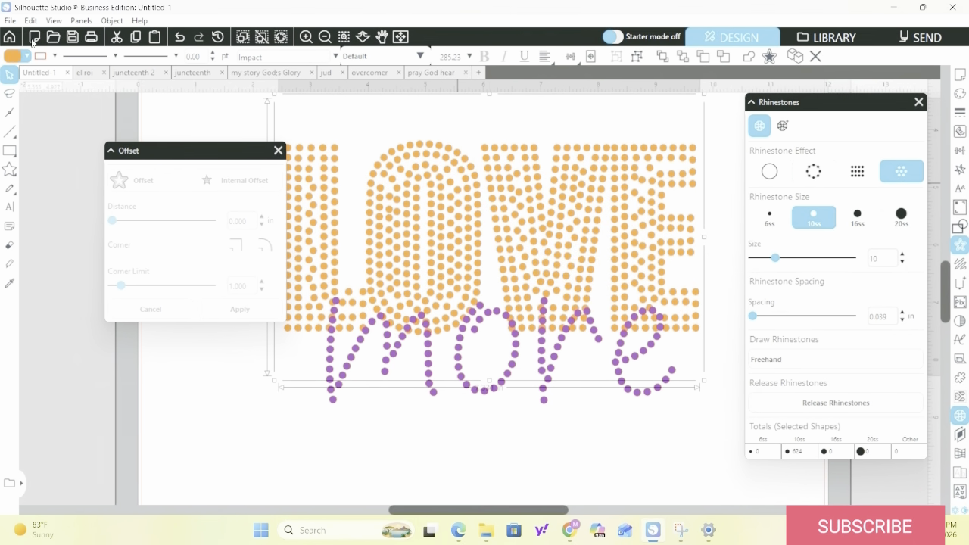
pyautogui.click(769, 169)
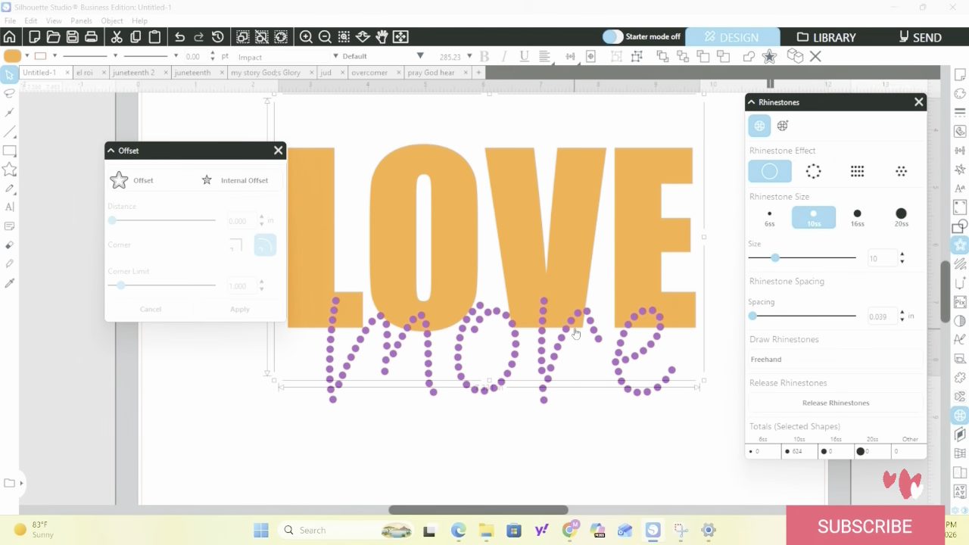
# Try a 0.125 in offset with rounded corners around the rhinestone "more" text
pyautogui.click(552, 382)
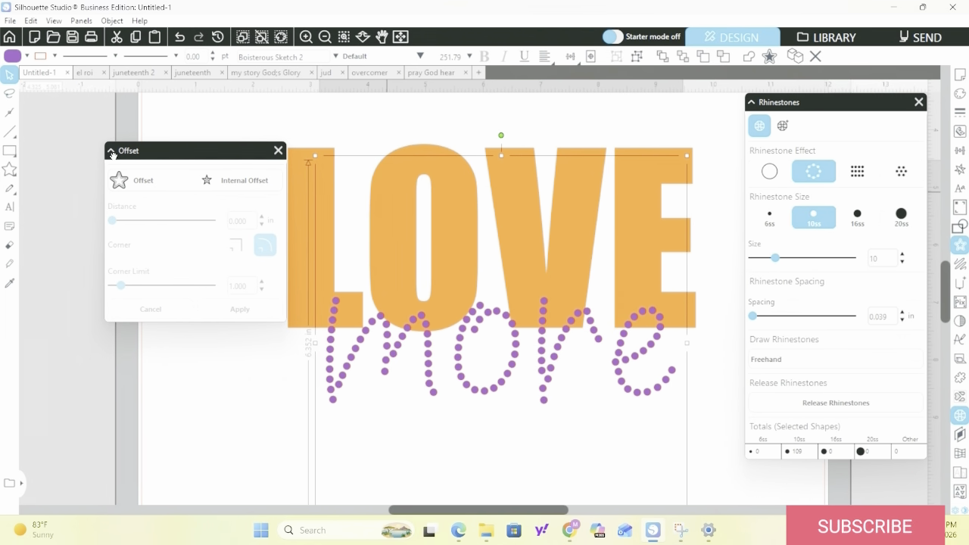
pyautogui.click(148, 182)
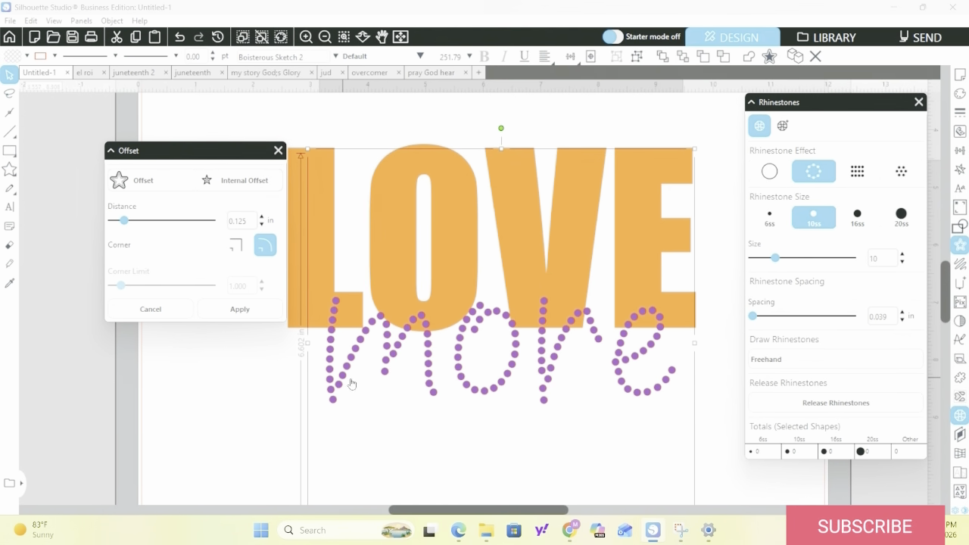
pyautogui.click(383, 370)
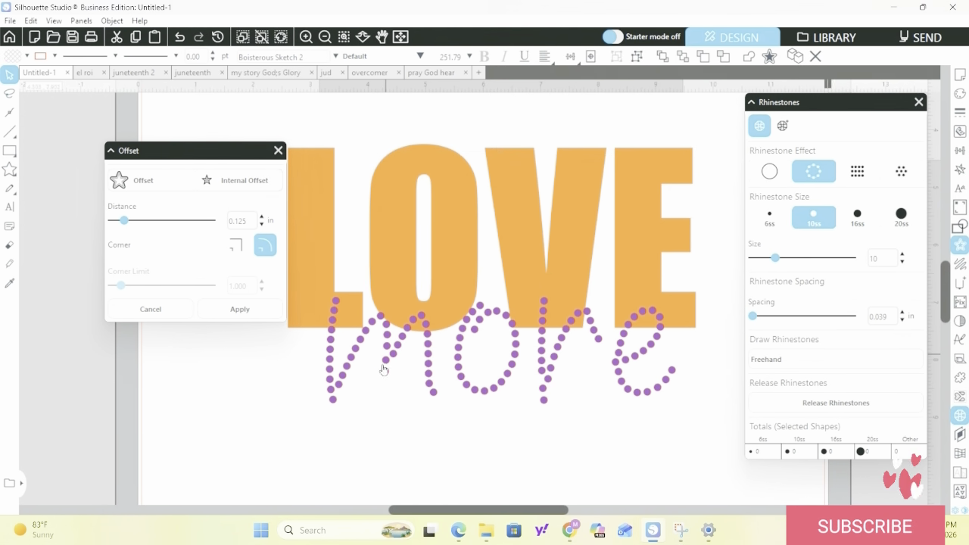
pyautogui.click(331, 116)
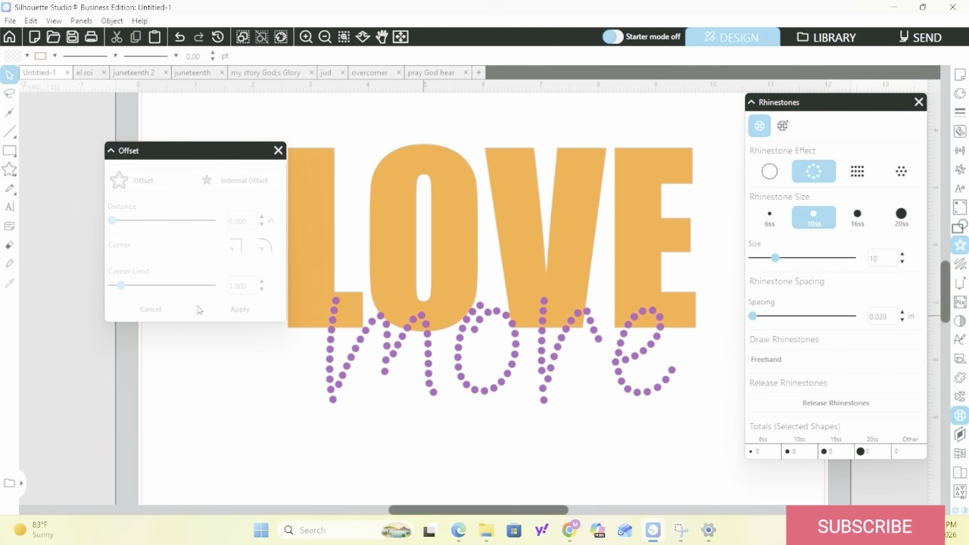
# Remove the rhinestone effect from "more" and shift the text slightly left and down
pyautogui.click(400, 348)
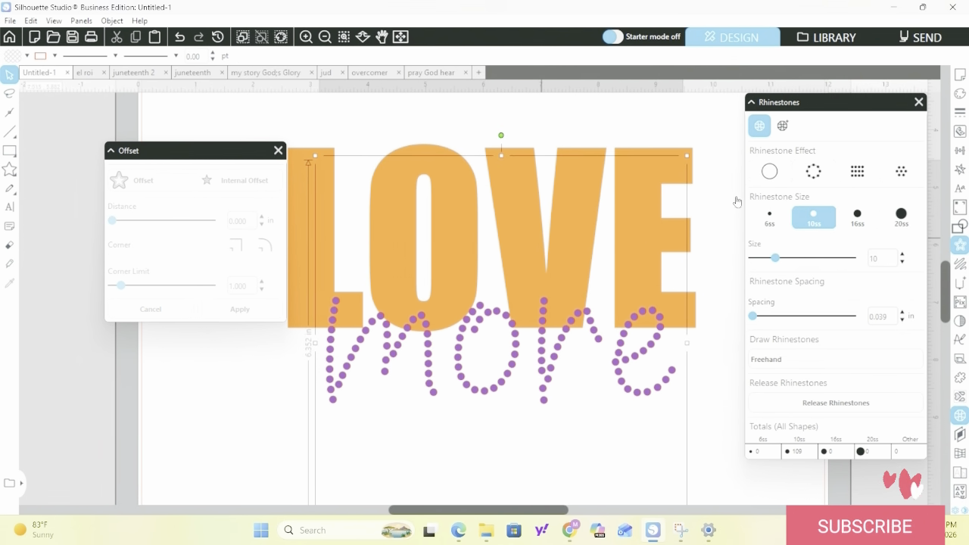
pyautogui.click(770, 171)
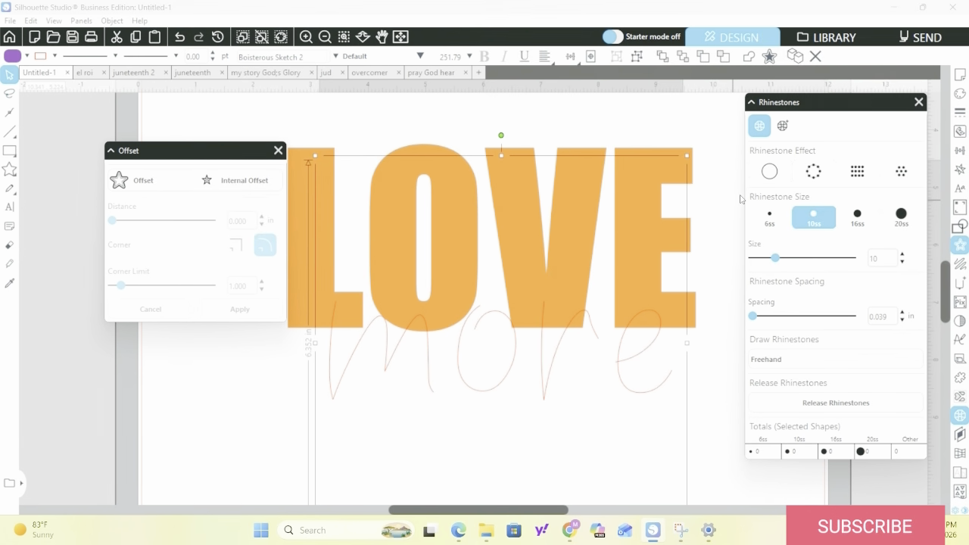
pyautogui.click(281, 388)
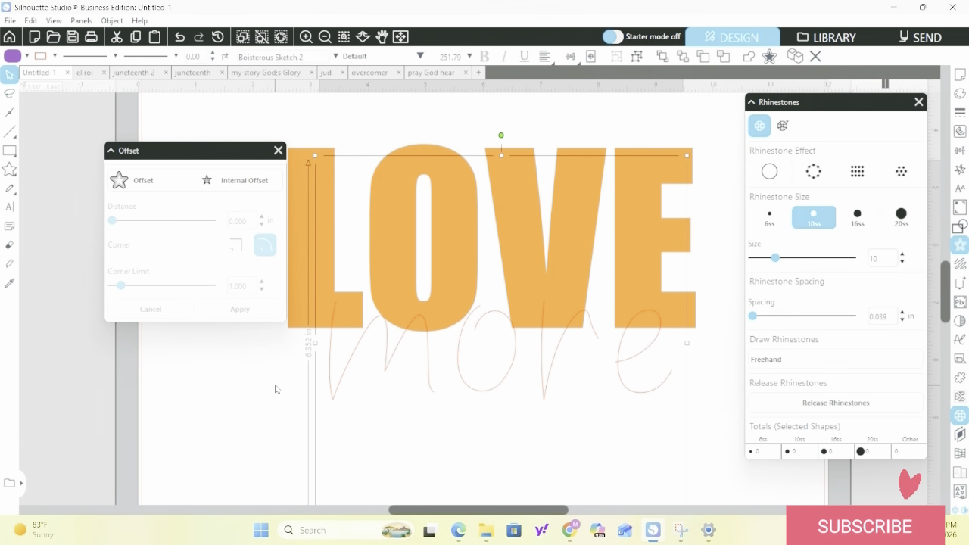
pyautogui.click(378, 324)
pyautogui.moveTo(364, 346); pyautogui.dragTo(363, 320)
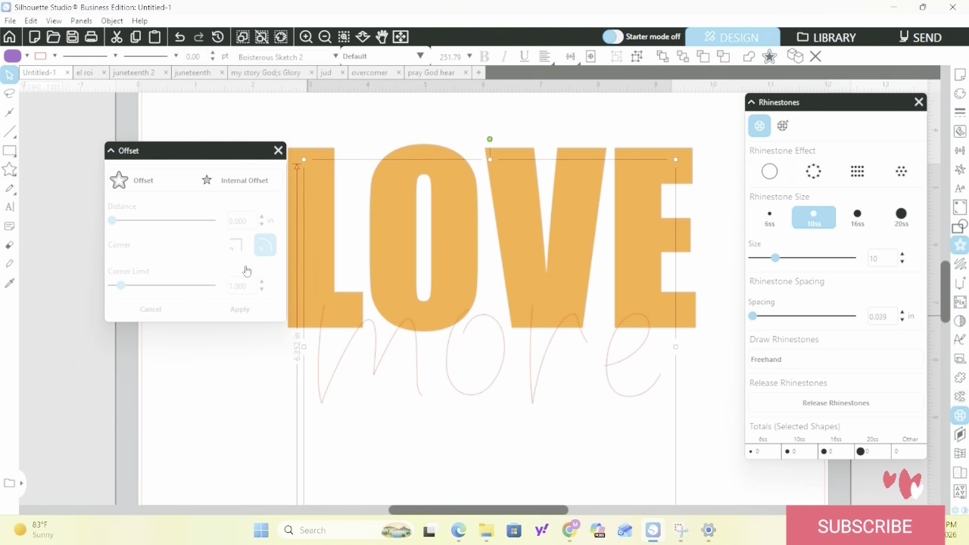
# Try offsetting the single-line "more" text by 0.125 in, then close the Offset settings
pyautogui.click(149, 180)
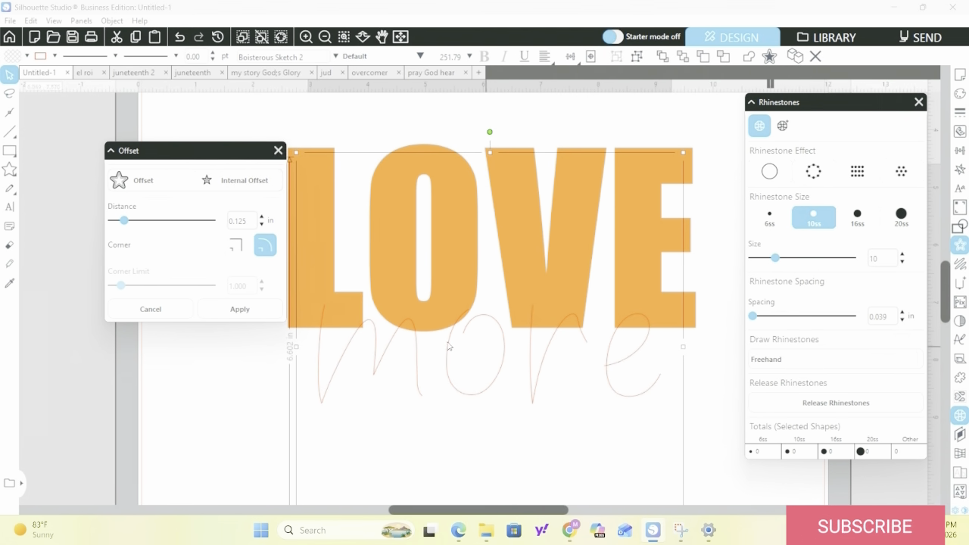
pyautogui.click(235, 419)
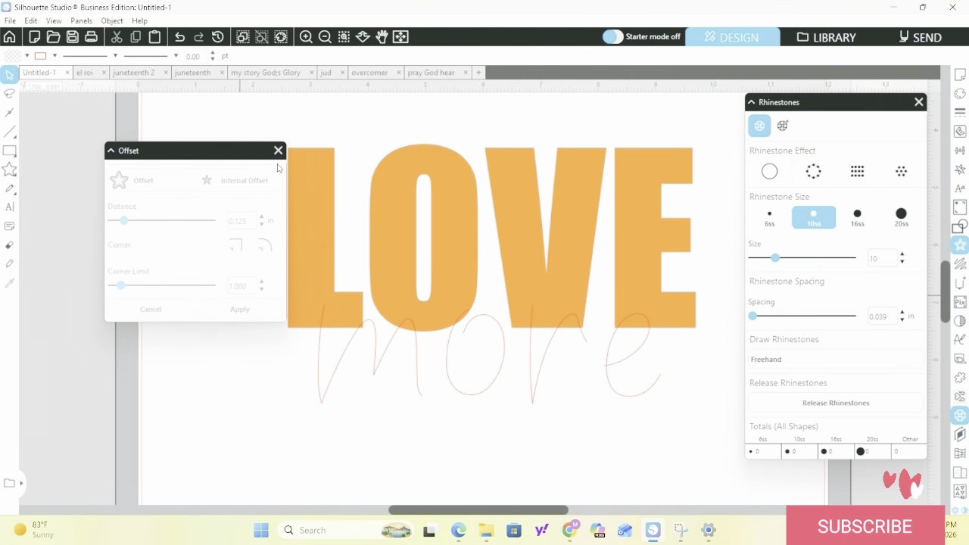
pyautogui.click(278, 150)
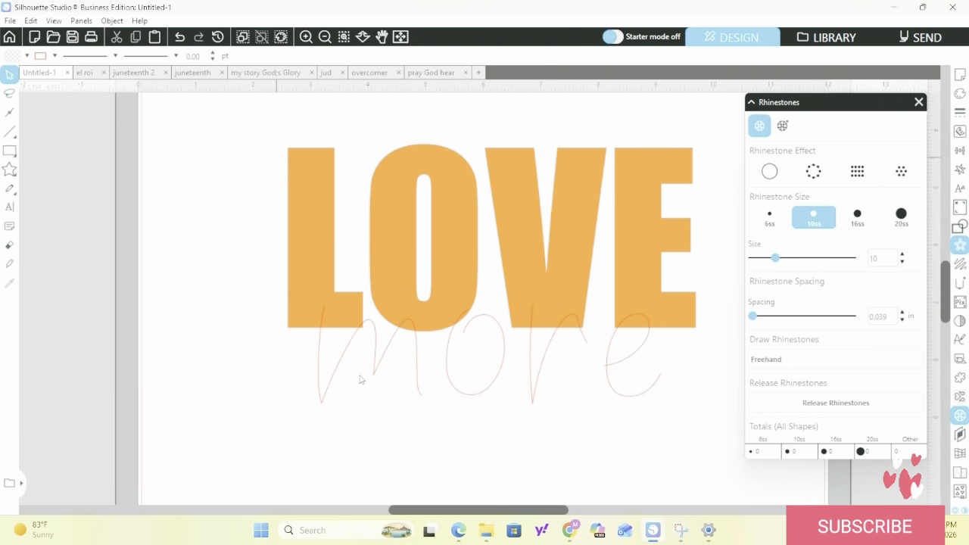
# Change the "more" text to the DTC Cottage Sketch font and shift it slightly up and left over the LOVE letters
pyautogui.click(418, 362)
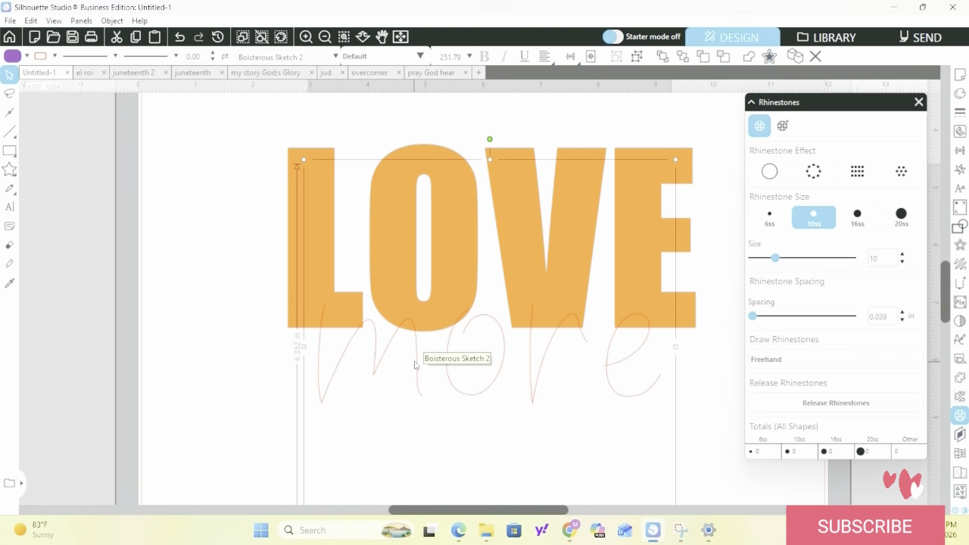
pyautogui.click(960, 188)
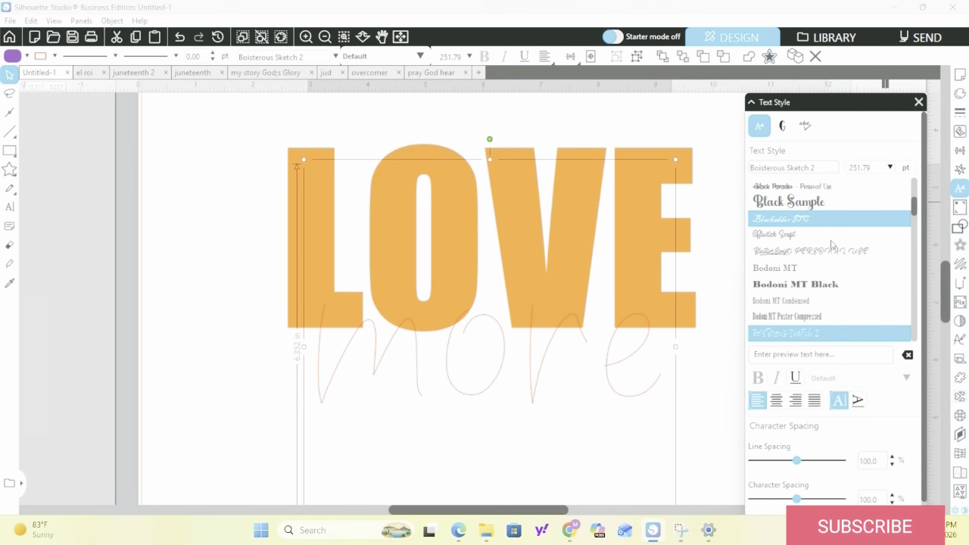
pyautogui.scroll(-3, 823, 239)
pyautogui.scroll(-10, 823, 239)
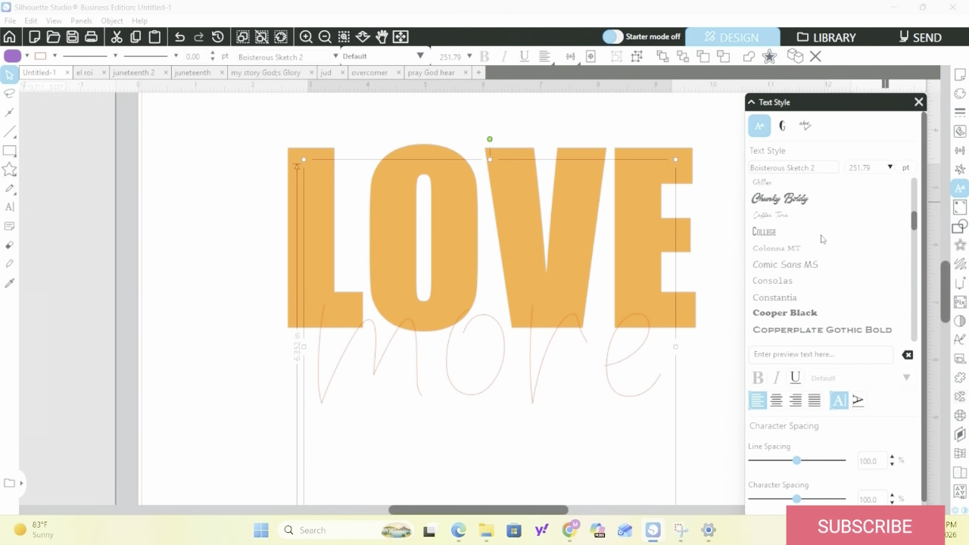
pyautogui.scroll(-3, 823, 239)
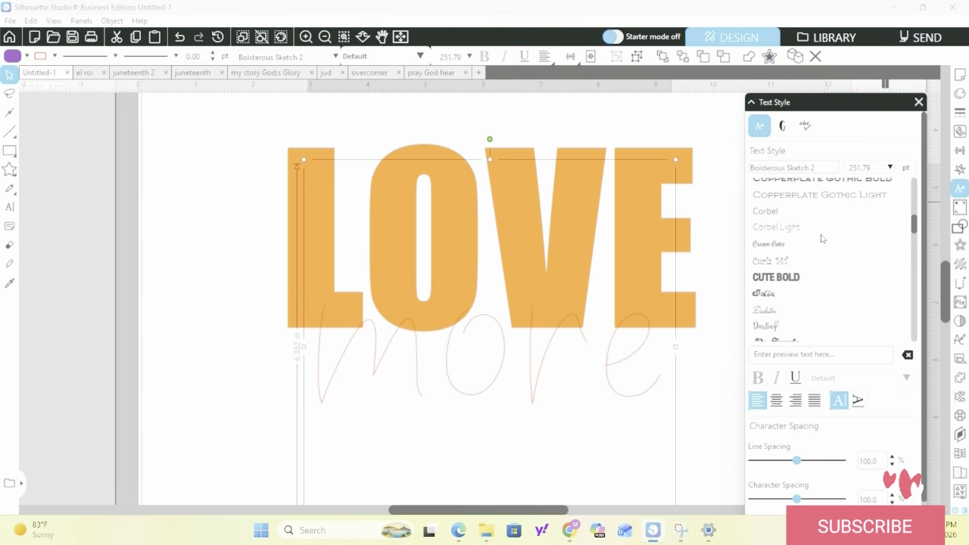
pyautogui.scroll(-1, 822, 239)
pyautogui.scroll(-3, 823, 239)
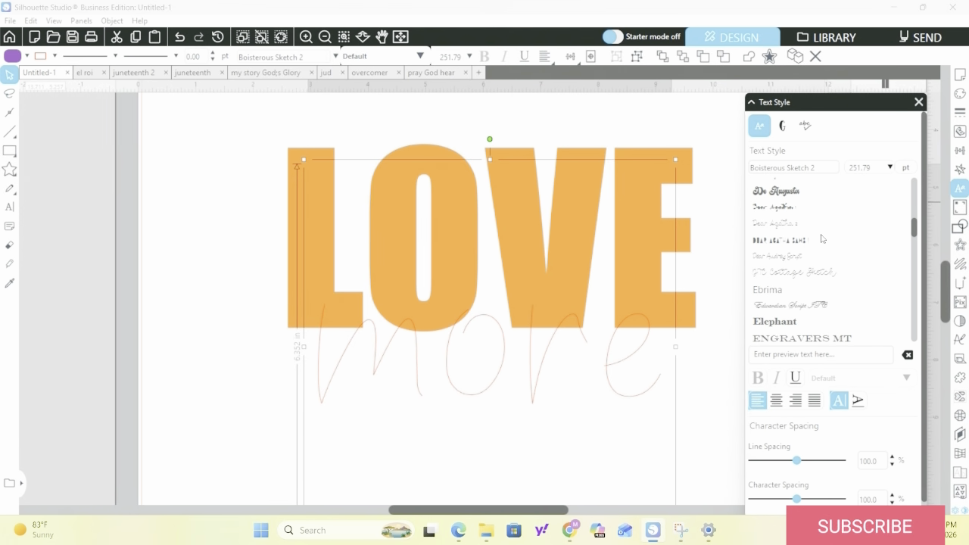
pyautogui.click(811, 273)
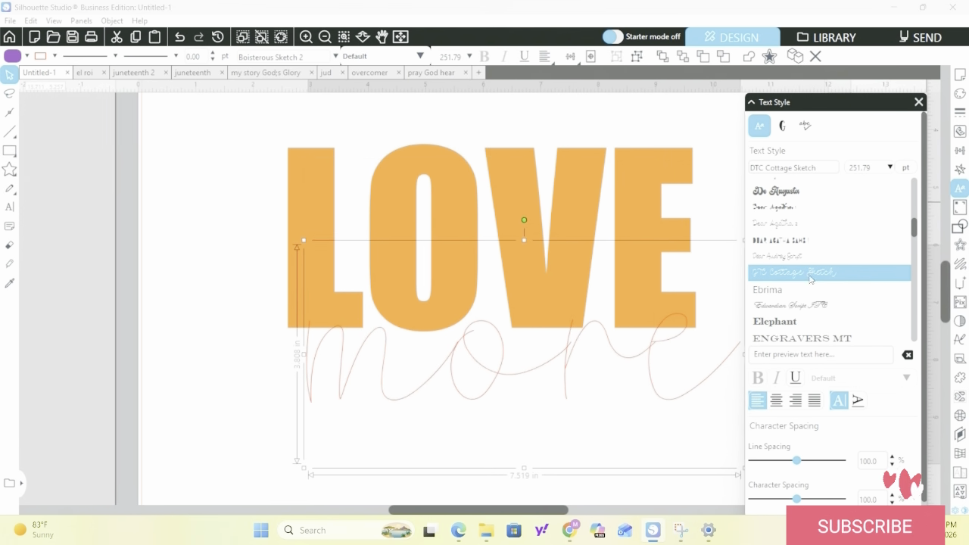
pyautogui.moveTo(489, 371)
pyautogui.mouseDown()
pyautogui.moveTo(470, 359)
pyautogui.moveTo(477, 353)
pyautogui.mouseUp()
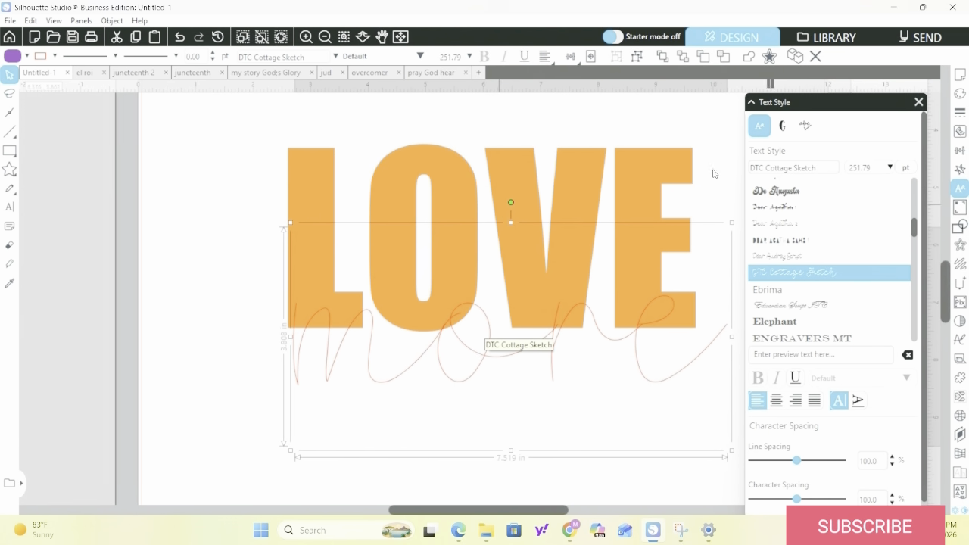
# Create a 0.125 in offset with rounded corners around the "more" script
pyautogui.click(960, 245)
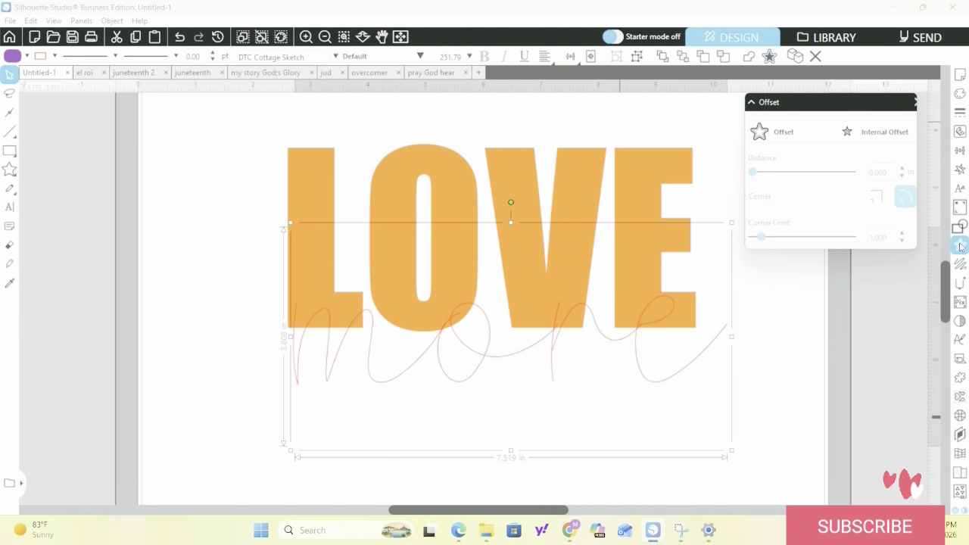
pyautogui.moveTo(868, 103); pyautogui.dragTo(189, 114)
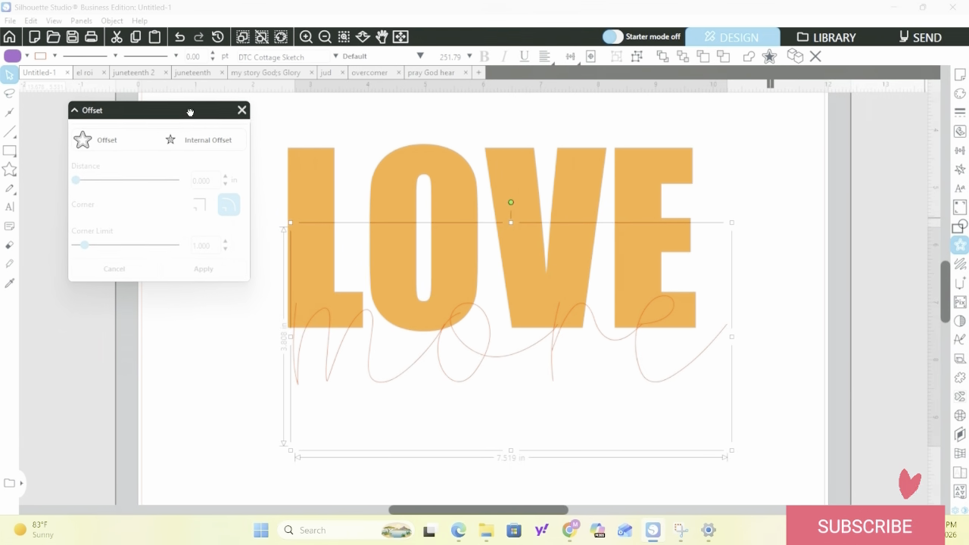
pyautogui.click(108, 145)
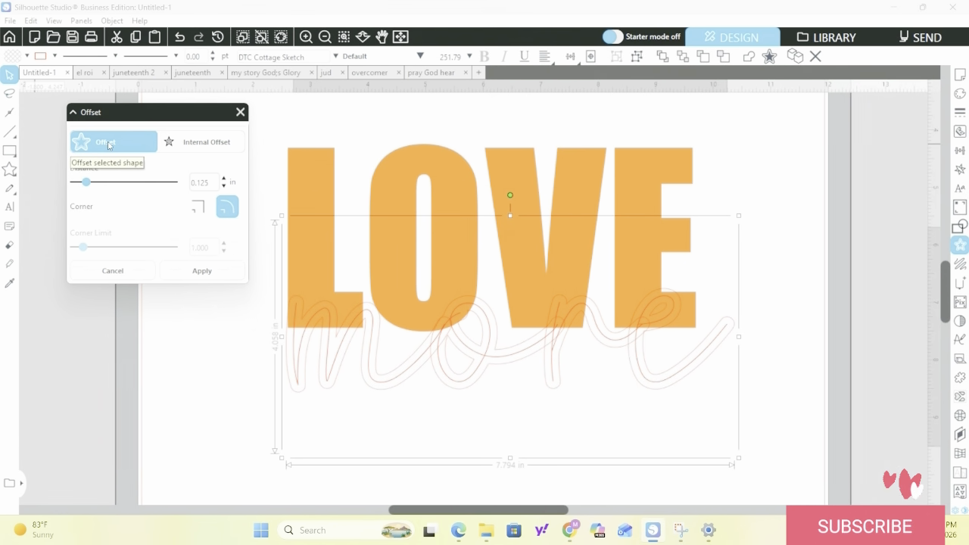
# Cut the offset of "more" out of the LOVE letters with Subtract All and make the remaining LOVE pieces a compound path
pyautogui.click(457, 178)
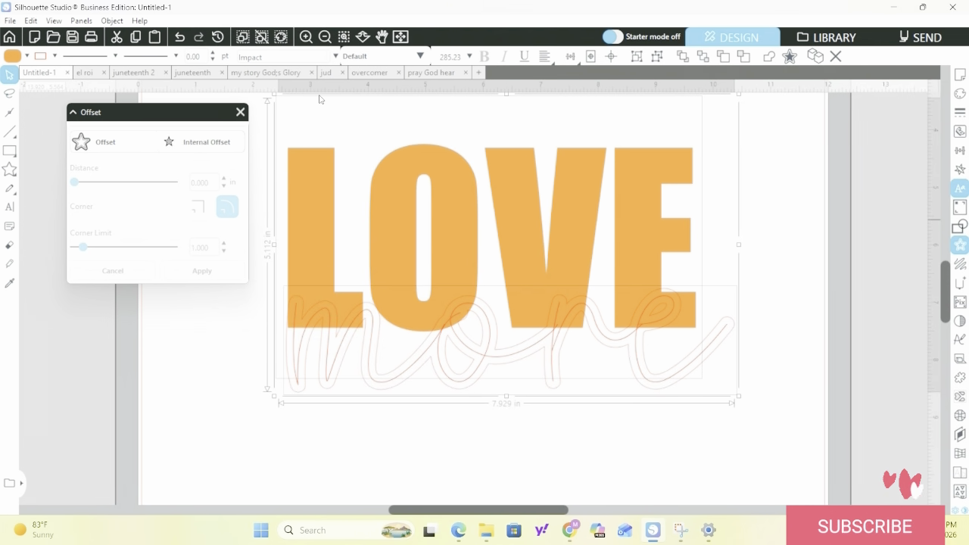
pyautogui.moveTo(187, 116); pyautogui.dragTo(147, 124)
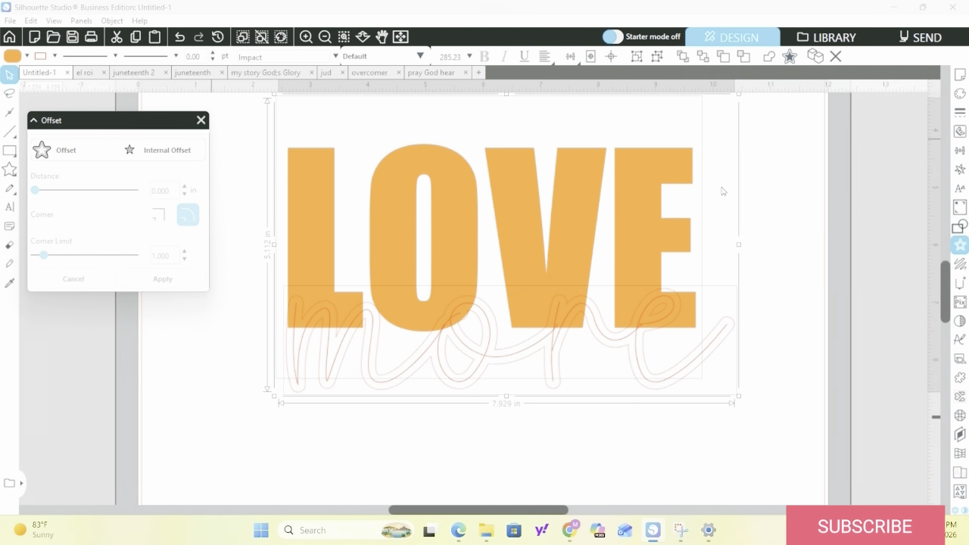
pyautogui.click(960, 225)
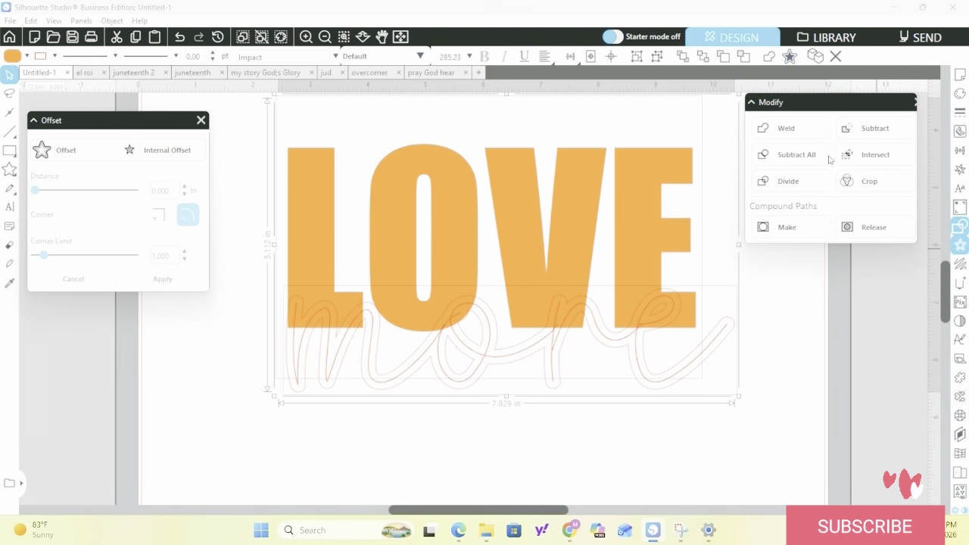
pyautogui.click(792, 154)
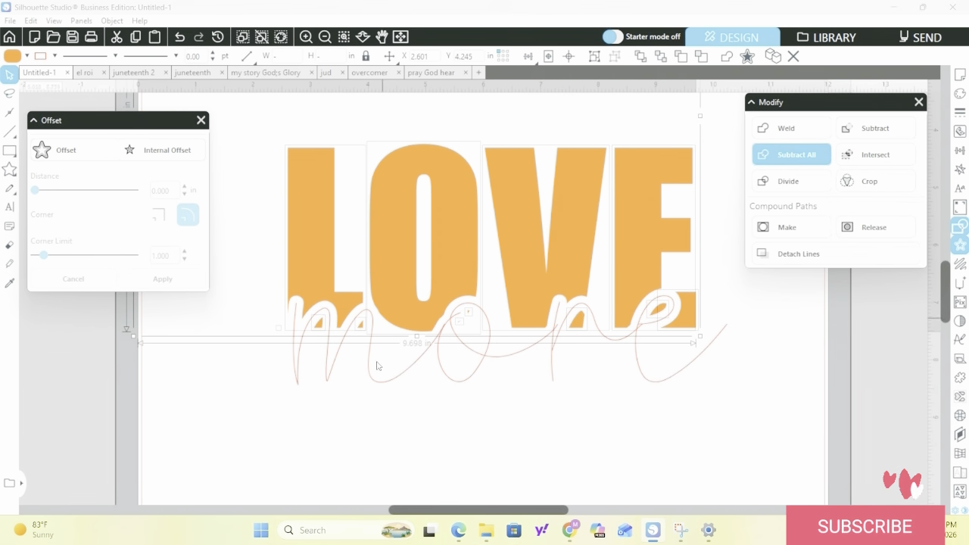
pyautogui.rightClick(436, 221)
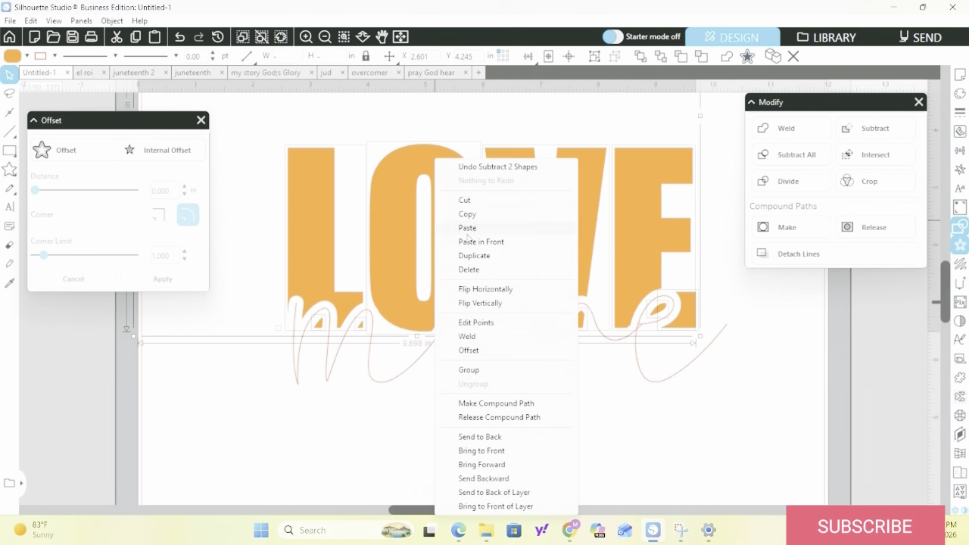
pyautogui.click(506, 403)
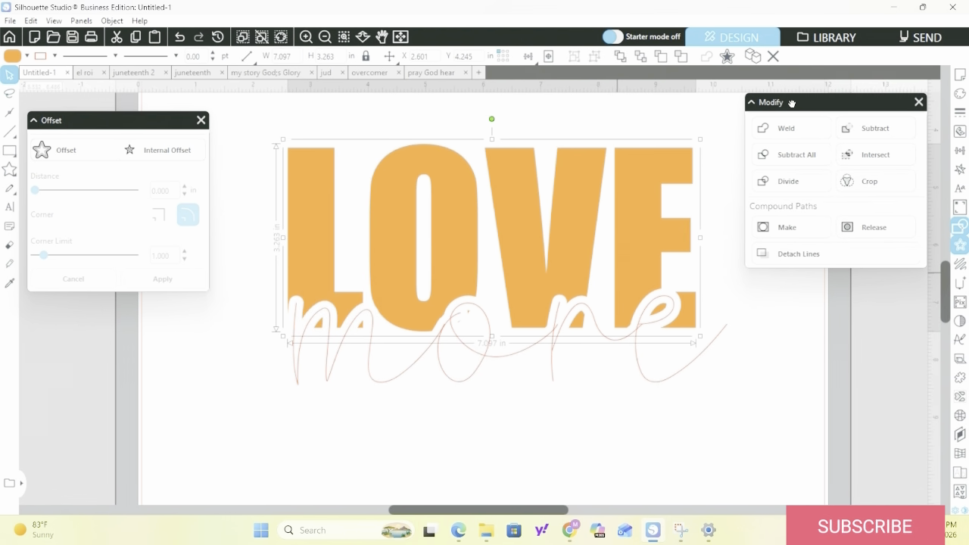
# Fill the cut-out LOVE shape with 10ss rhinestones that follow the letter contours
pyautogui.moveTo(792, 102); pyautogui.dragTo(60, 321)
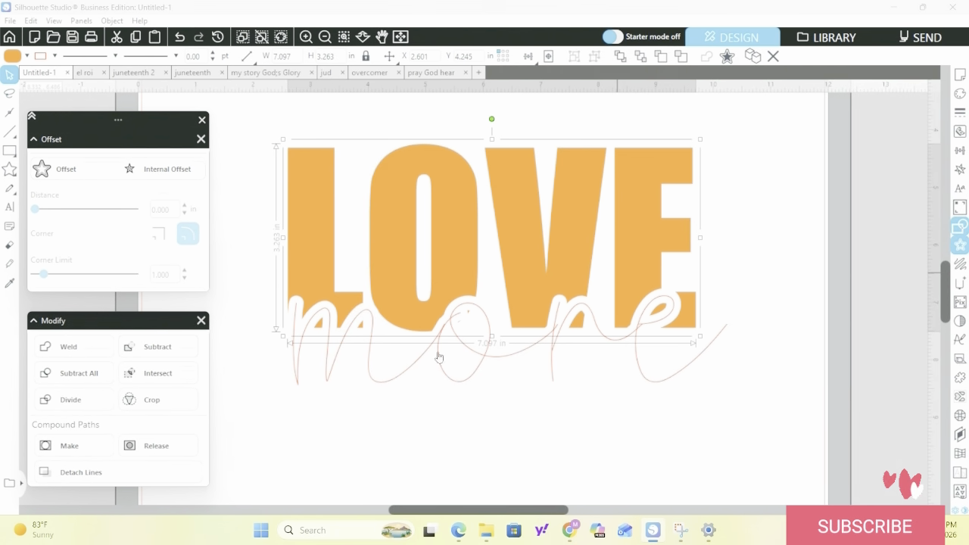
pyautogui.click(959, 417)
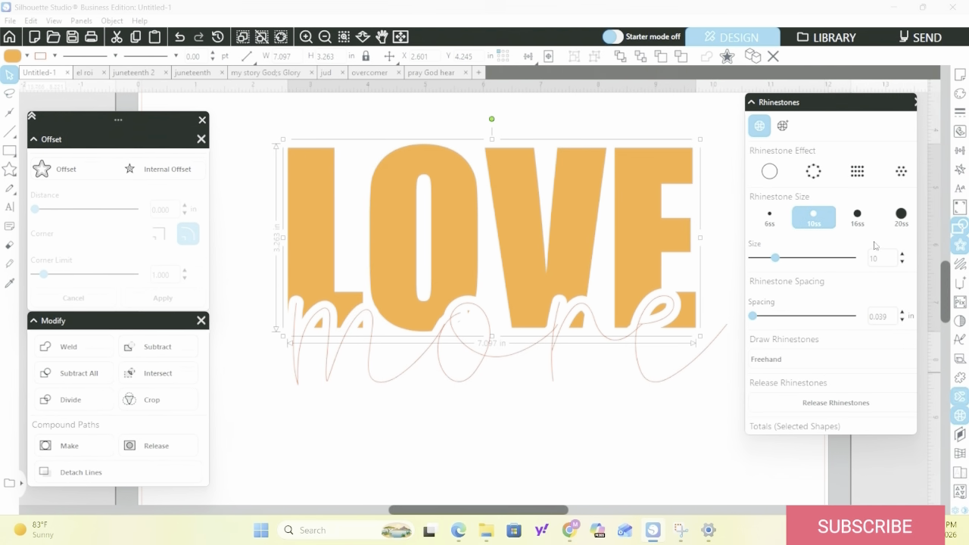
pyautogui.click(902, 179)
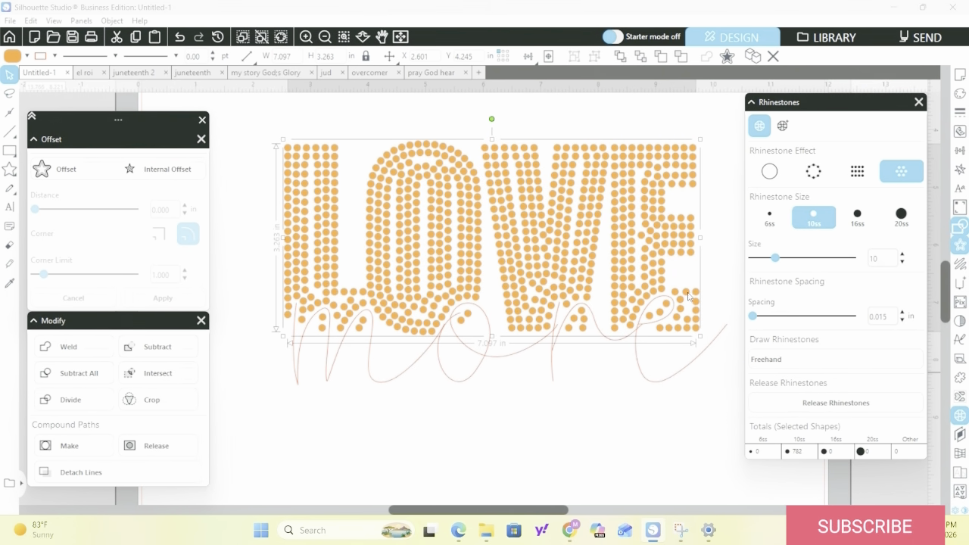
# Apply the rhinestone edge effect in size 10ss along the single-line "more" script
pyautogui.click(541, 340)
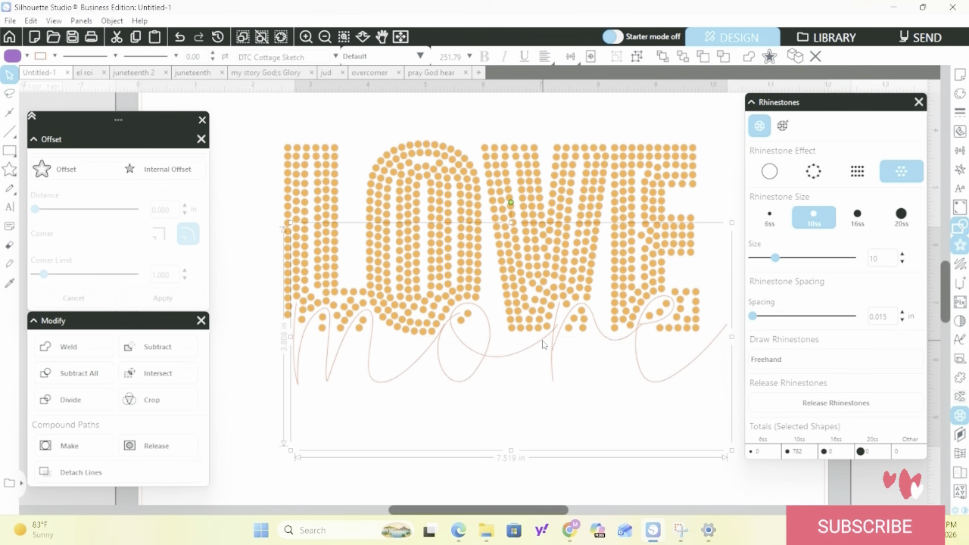
pyautogui.click(820, 180)
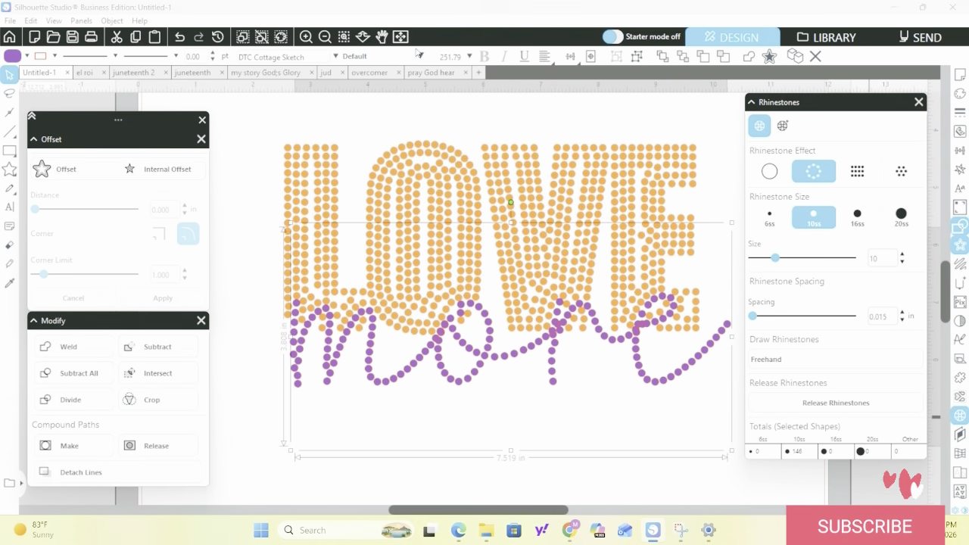
pyautogui.click(325, 37)
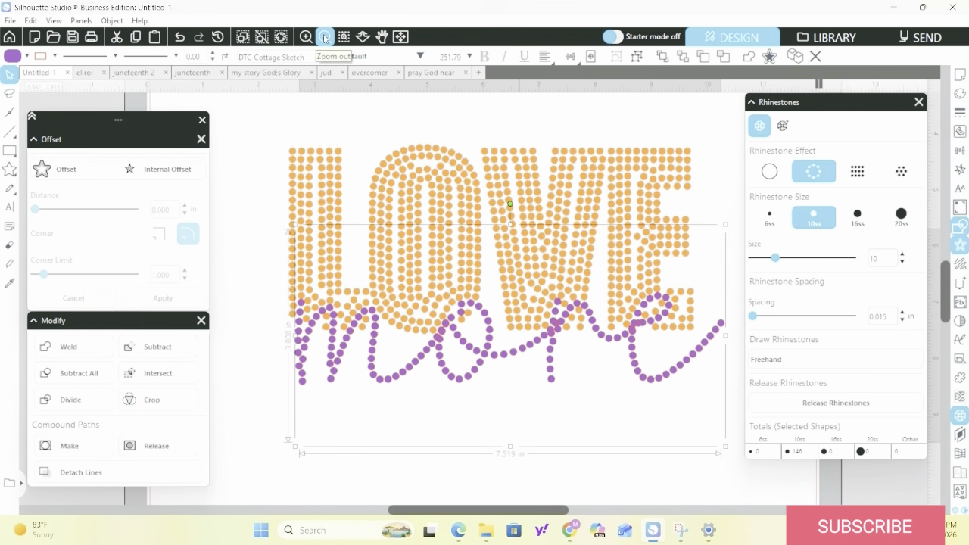
pyautogui.click(324, 38)
pyautogui.click(324, 37)
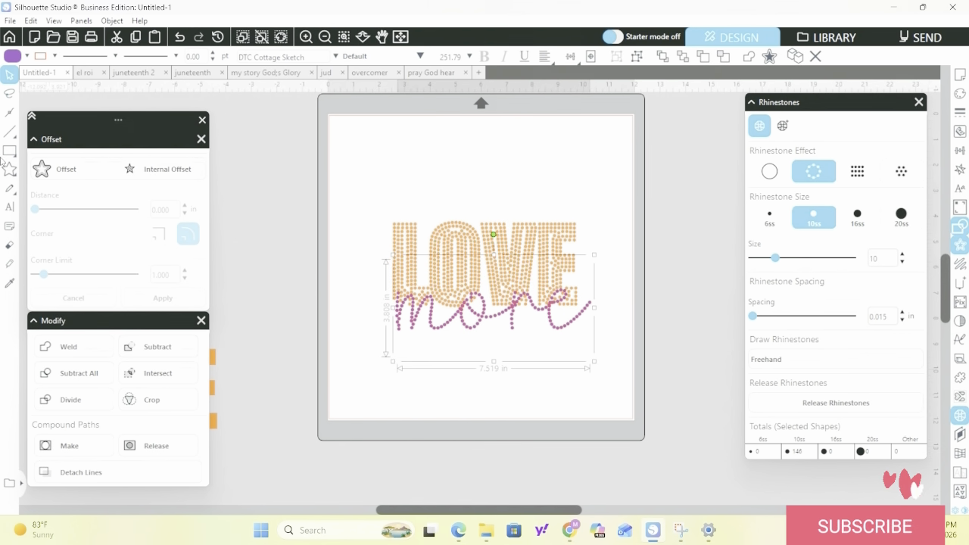
pyautogui.click(116, 18)
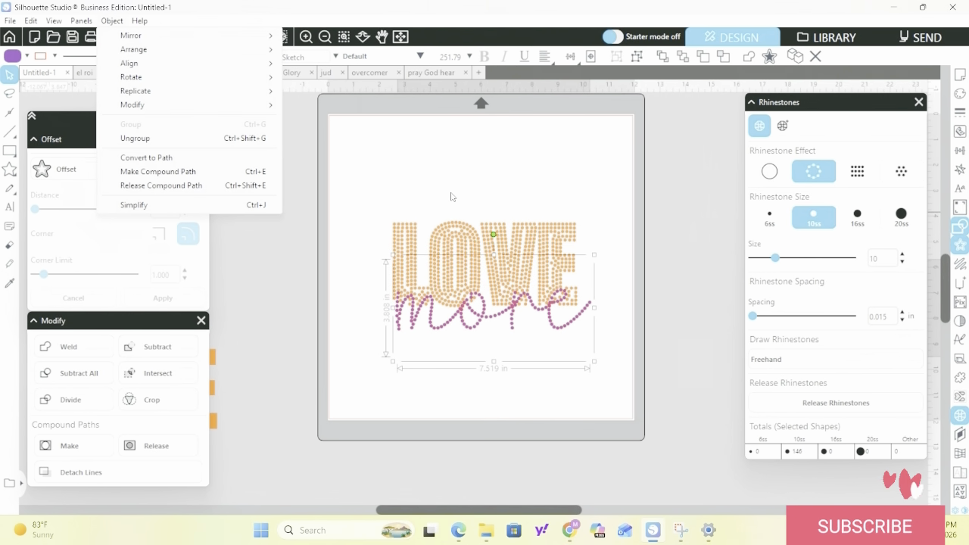
pyautogui.click(443, 180)
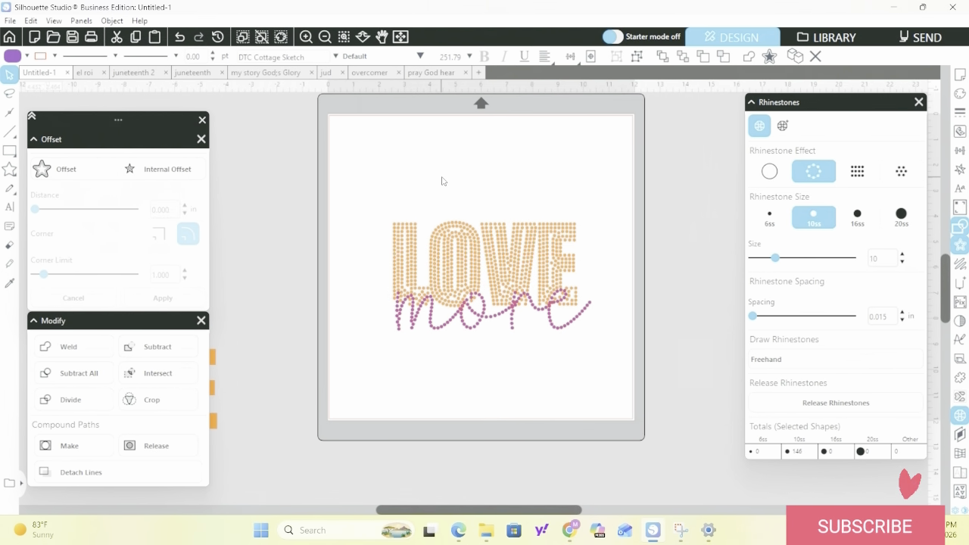
# Examine the rhinestones up close where the "more" script crosses itself and meets the LOVE letters, checking for overlapping stones
pyautogui.click(460, 244)
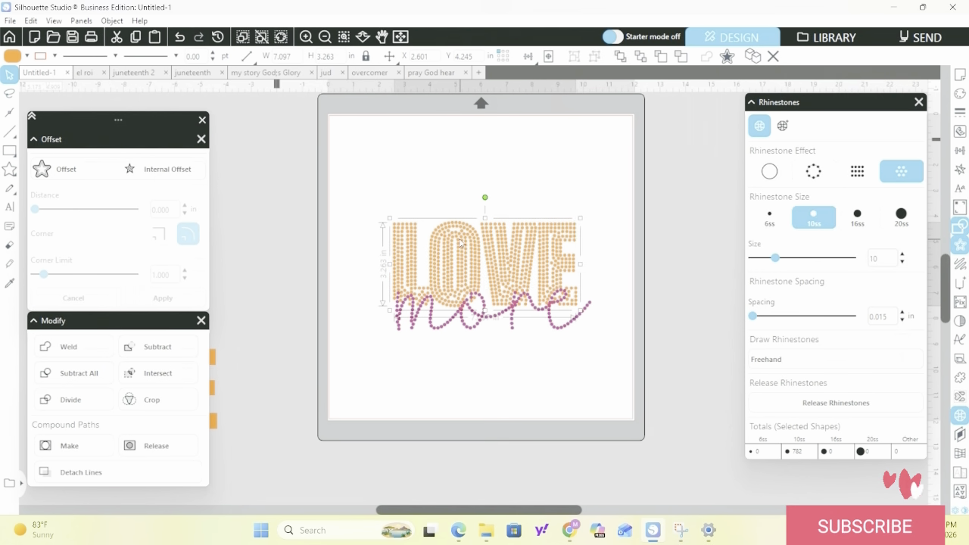
pyautogui.scroll(2, 460, 244)
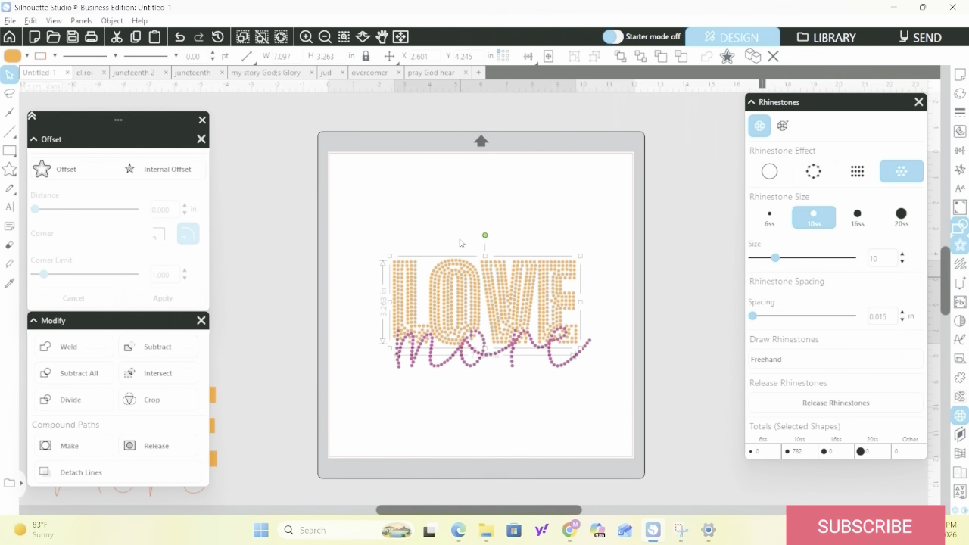
pyautogui.scroll(3, 460, 244)
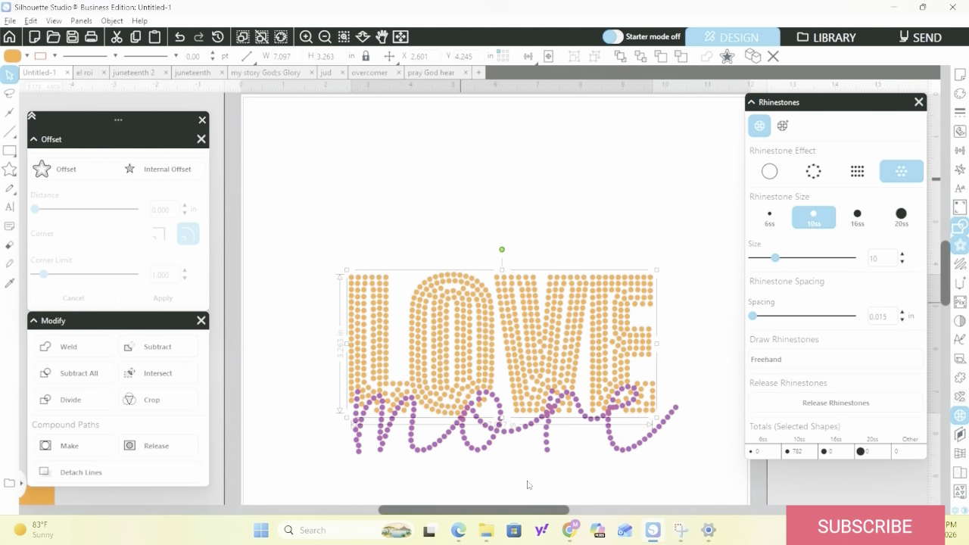
pyautogui.scroll(3, 462, 417)
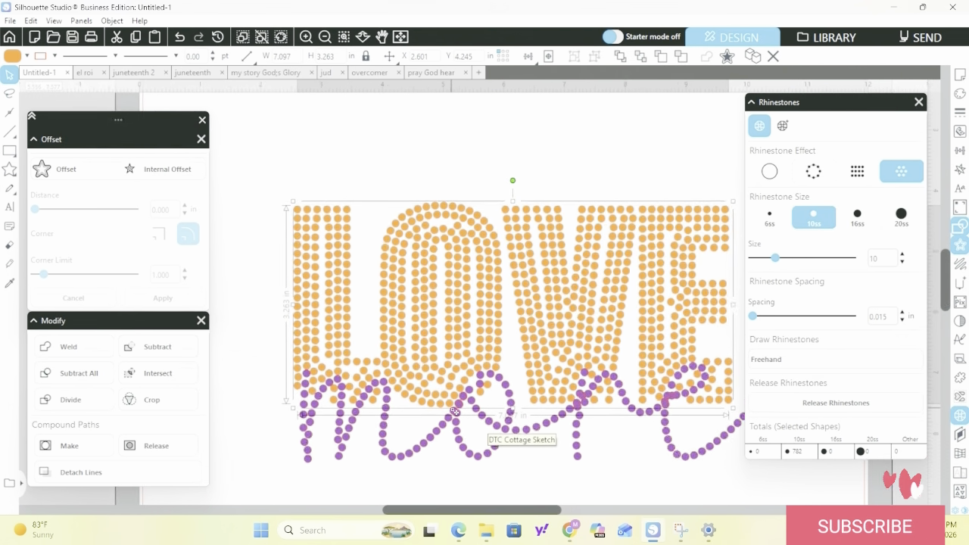
pyautogui.scroll(2, 455, 411)
pyautogui.scroll(3, 455, 412)
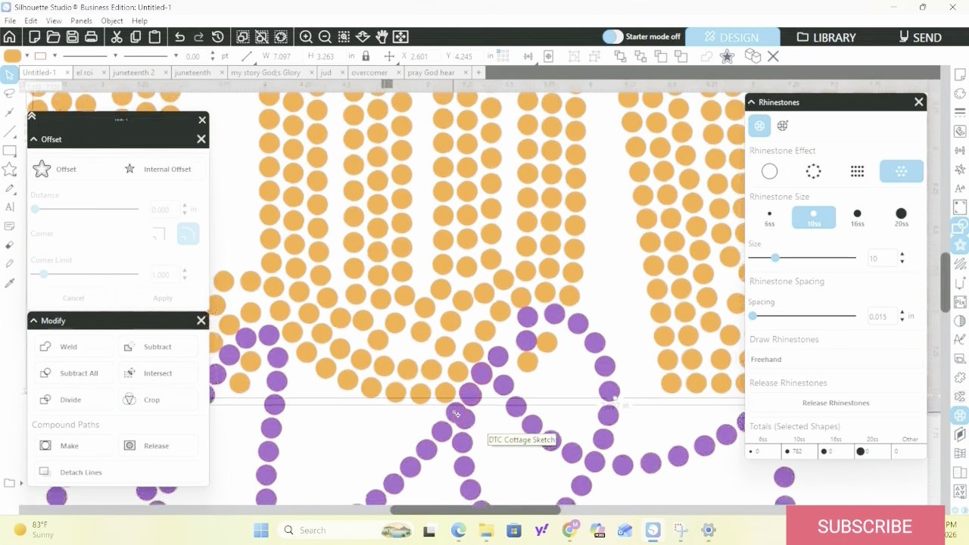
pyautogui.scroll(2, 455, 413)
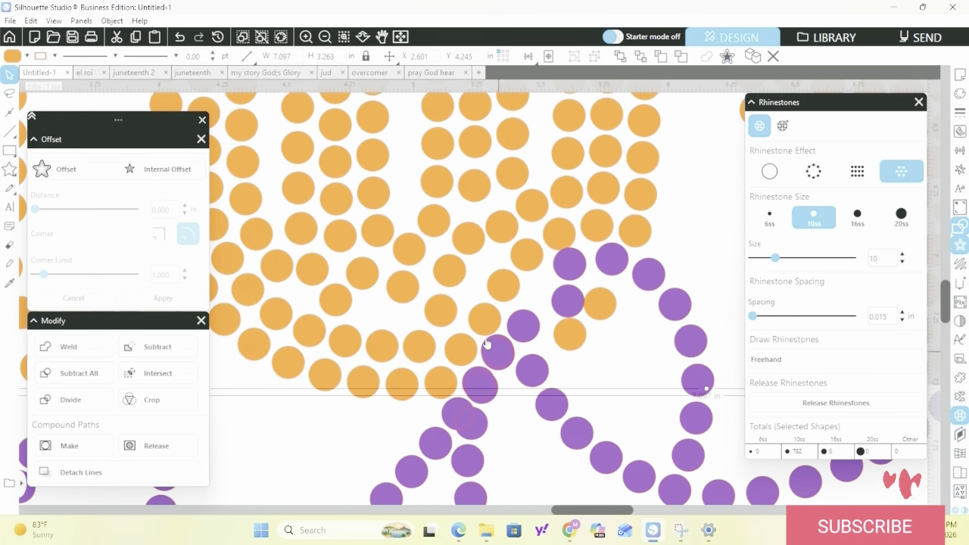
pyautogui.click(331, 42)
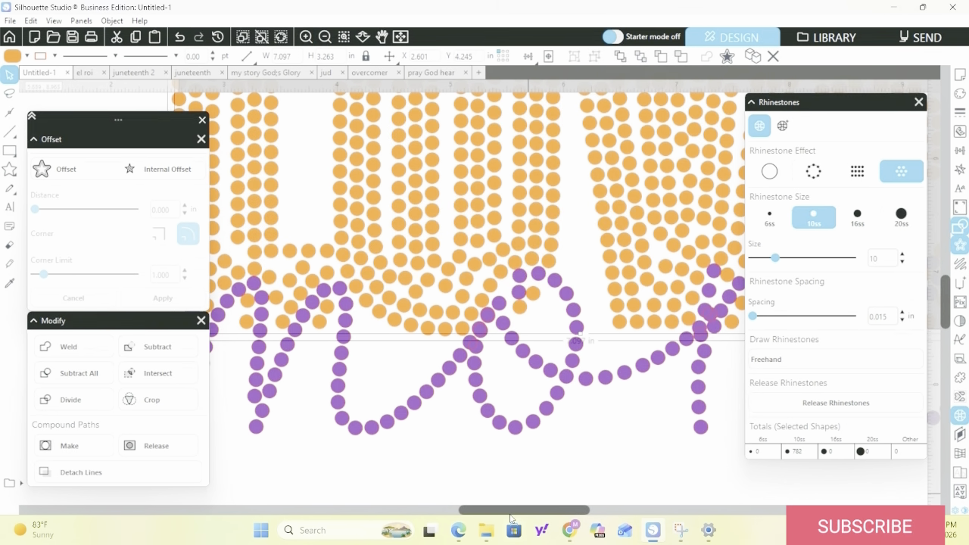
pyautogui.moveTo(514, 512); pyautogui.dragTo(534, 512)
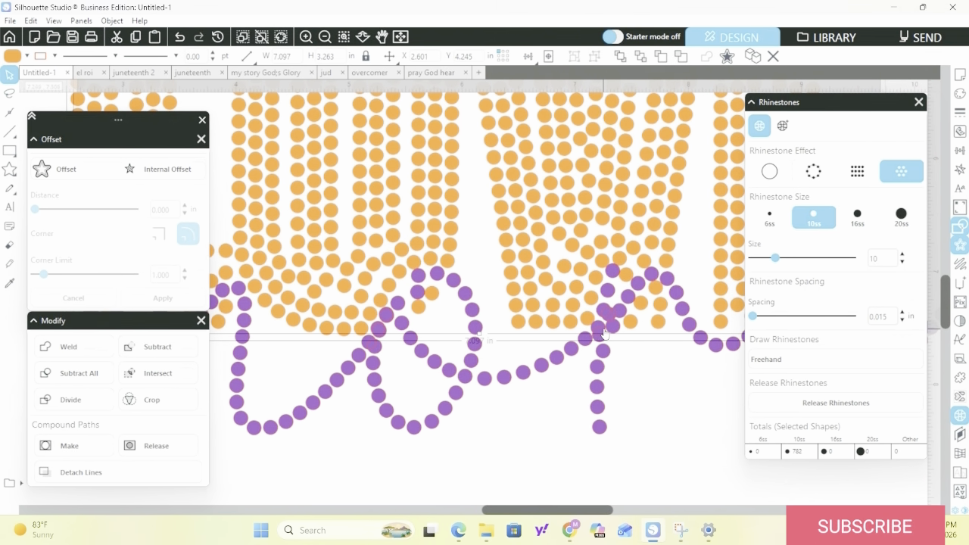
pyautogui.click(326, 37)
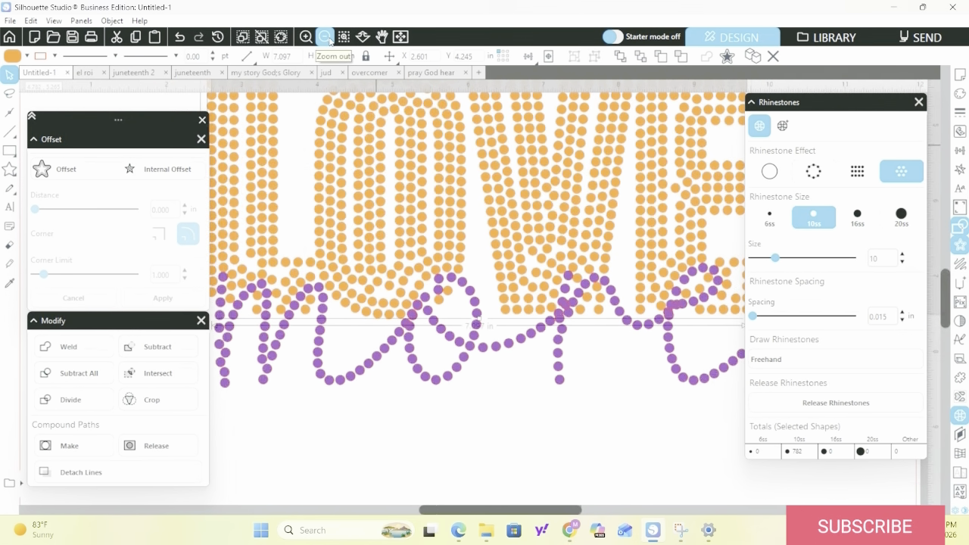
pyautogui.click(325, 37)
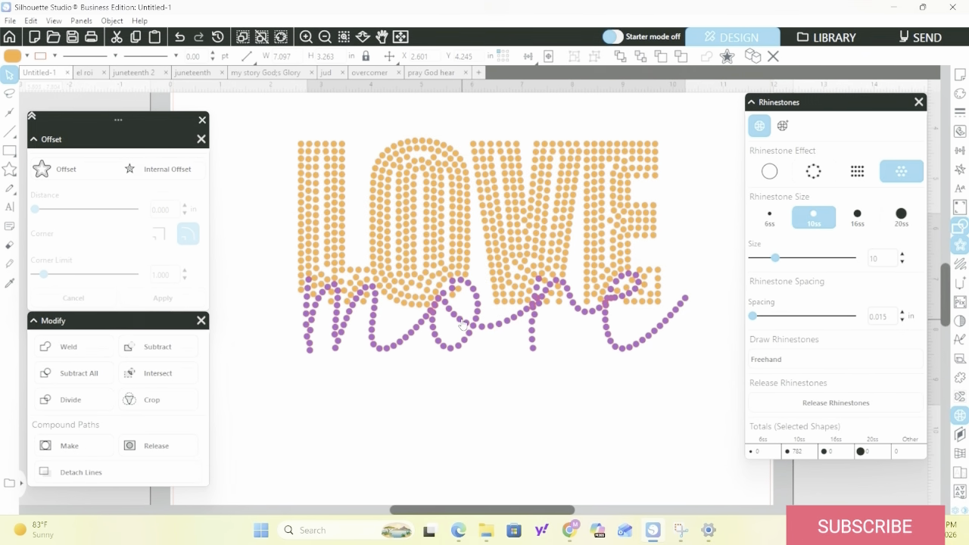
# Weld the "more" rhinestone script text so its letters become separate editable shapes
pyautogui.click(458, 322)
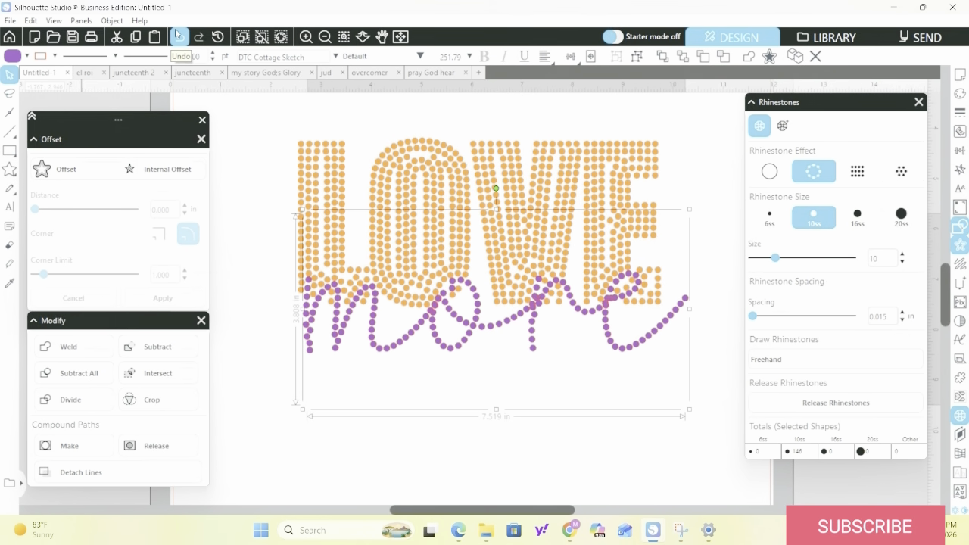
pyautogui.click(118, 22)
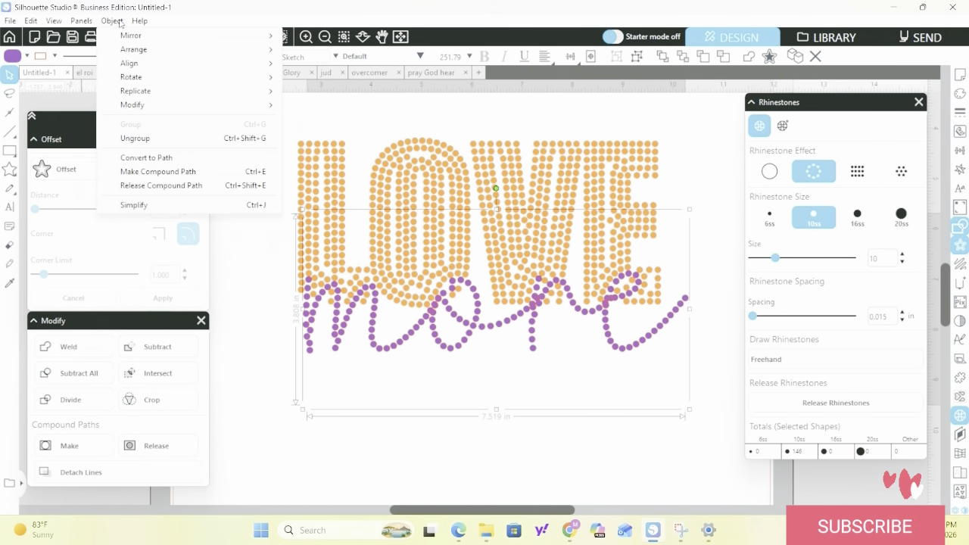
pyautogui.moveTo(171, 115)
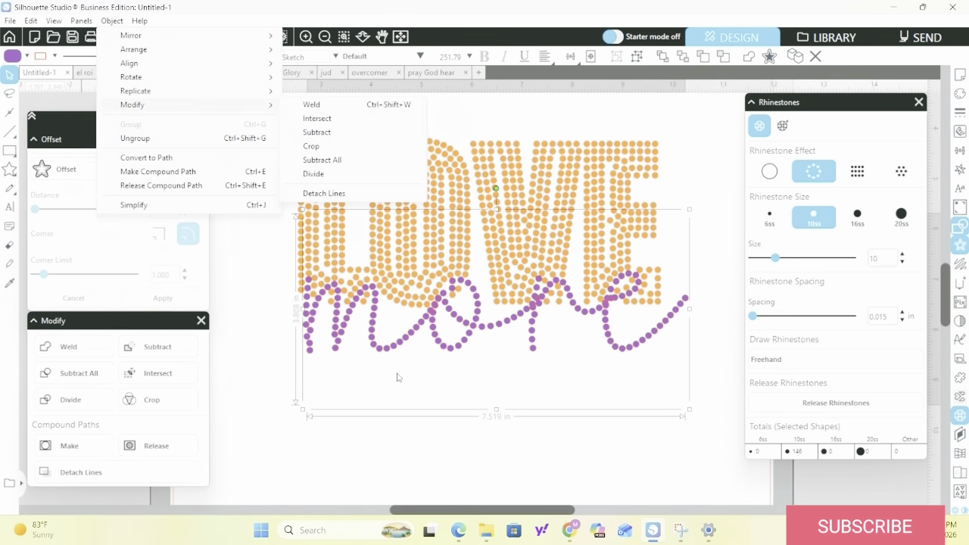
pyautogui.press('i')
pyautogui.press('Escape')
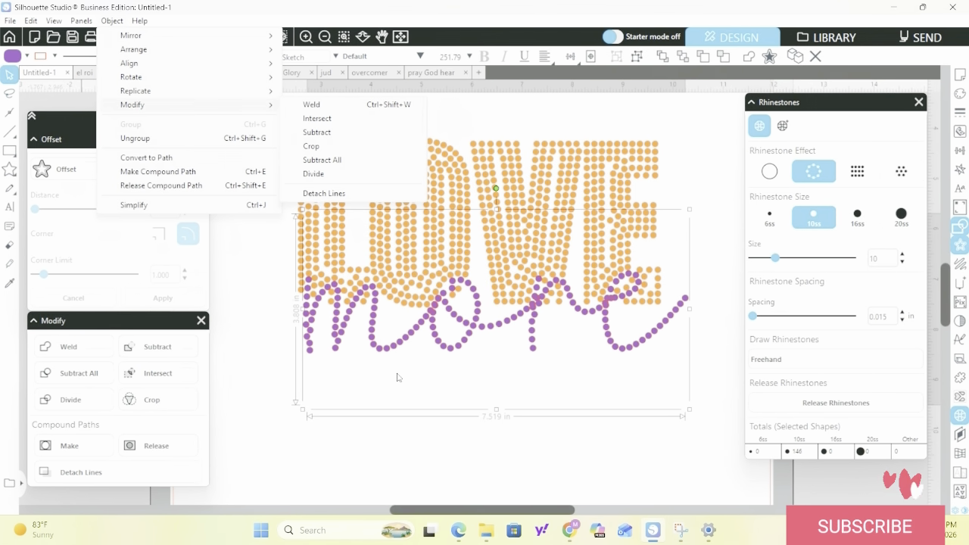
pyautogui.click(413, 452)
pyautogui.click(435, 333)
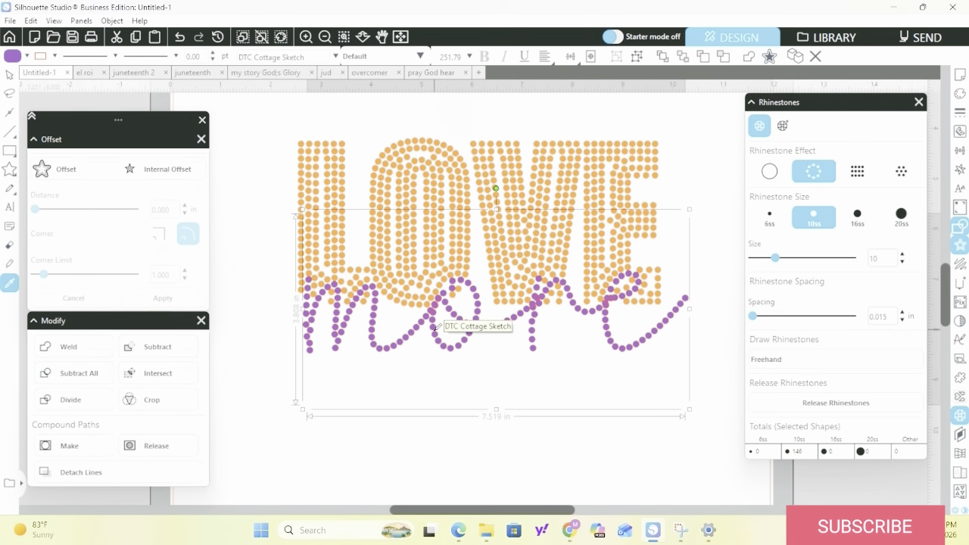
pyautogui.hotkey('ctrl', 'u')
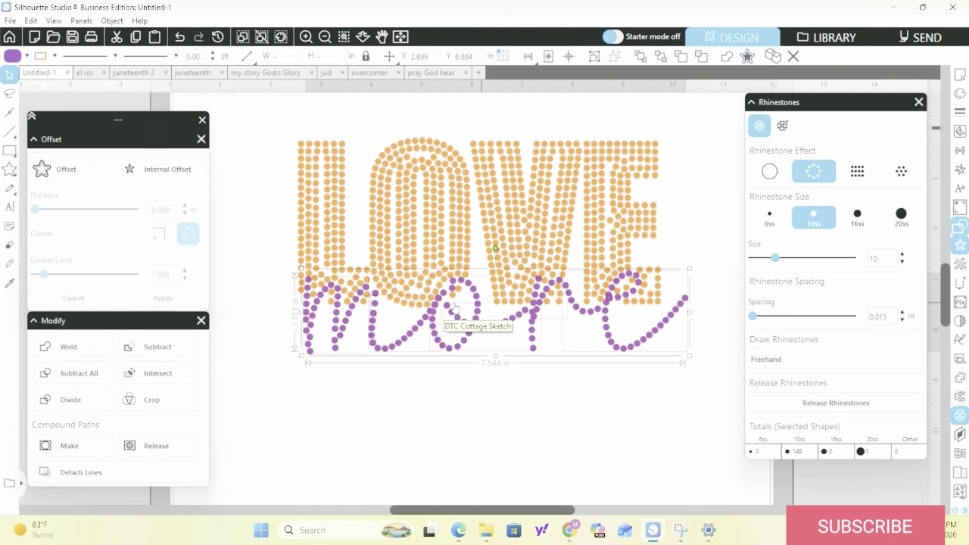
# Try making the welded "more" letters a compound path, and undo it
pyautogui.rightClick(440, 307)
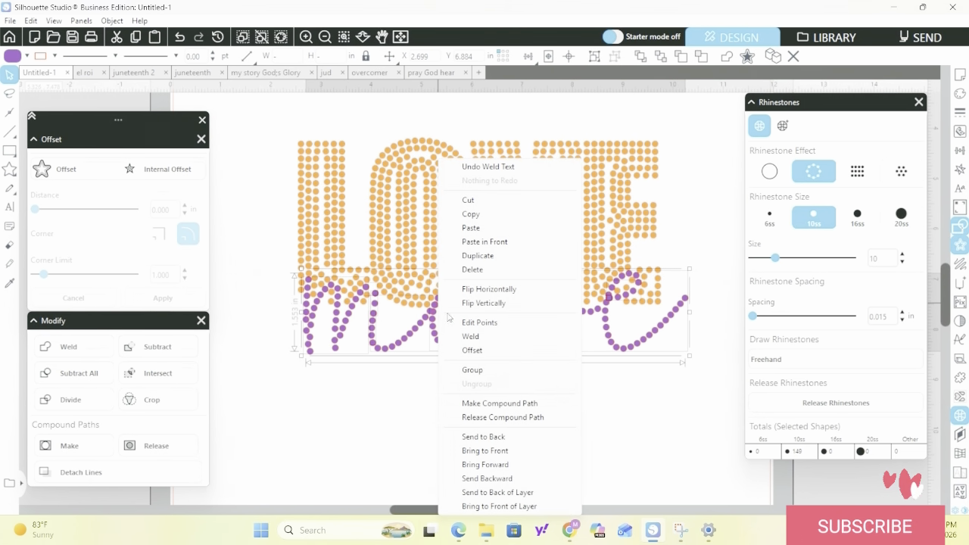
pyautogui.click(512, 407)
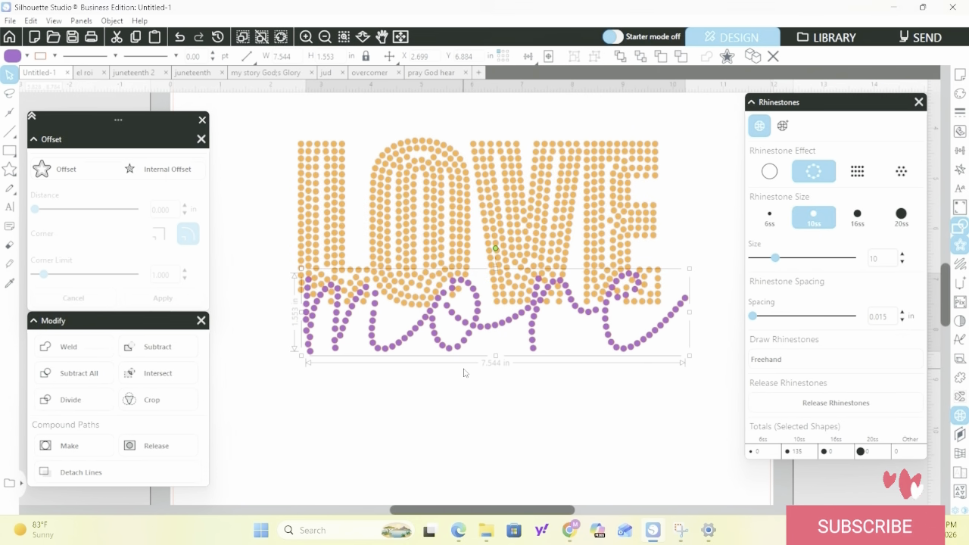
pyautogui.click(182, 38)
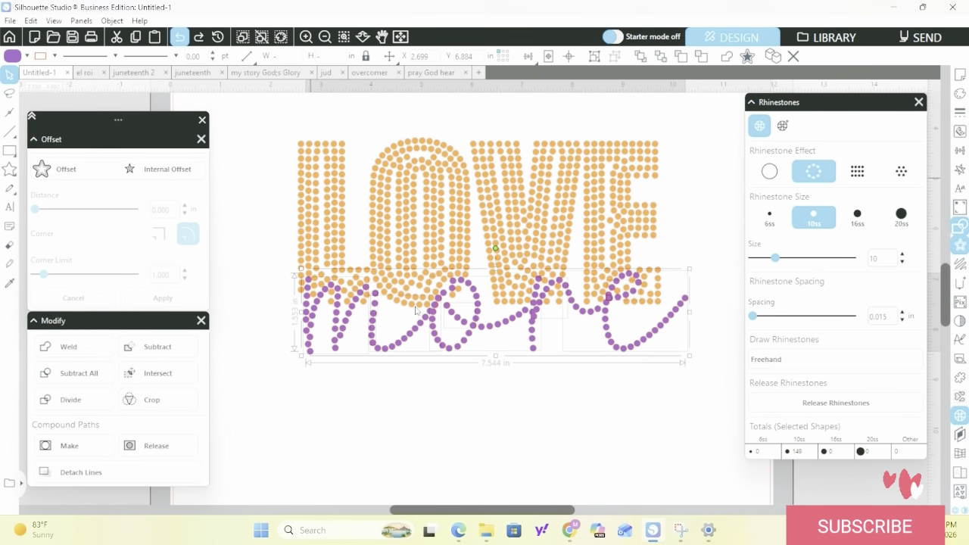
# Examine the rhinestones up close where the welded "more" letters join, checking for overlapping stones
pyautogui.scroll(3, 424, 314)
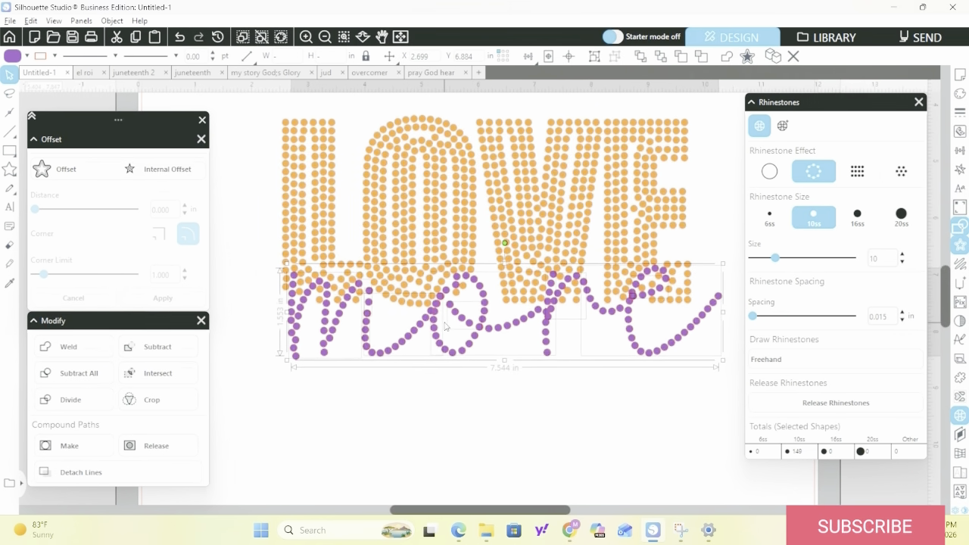
pyautogui.scroll(4, 445, 326)
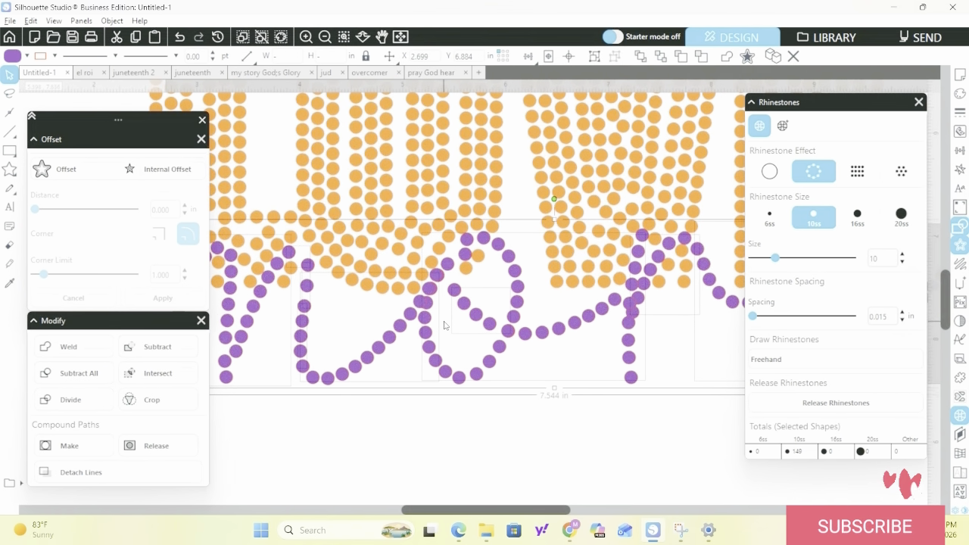
pyautogui.scroll(2, 436, 318)
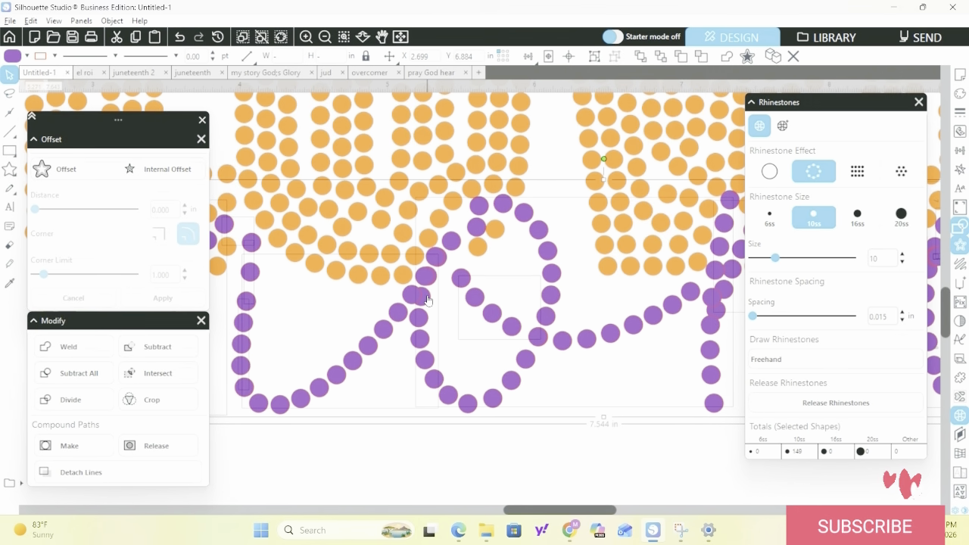
pyautogui.click(324, 37)
pyautogui.scroll(3, 423, 356)
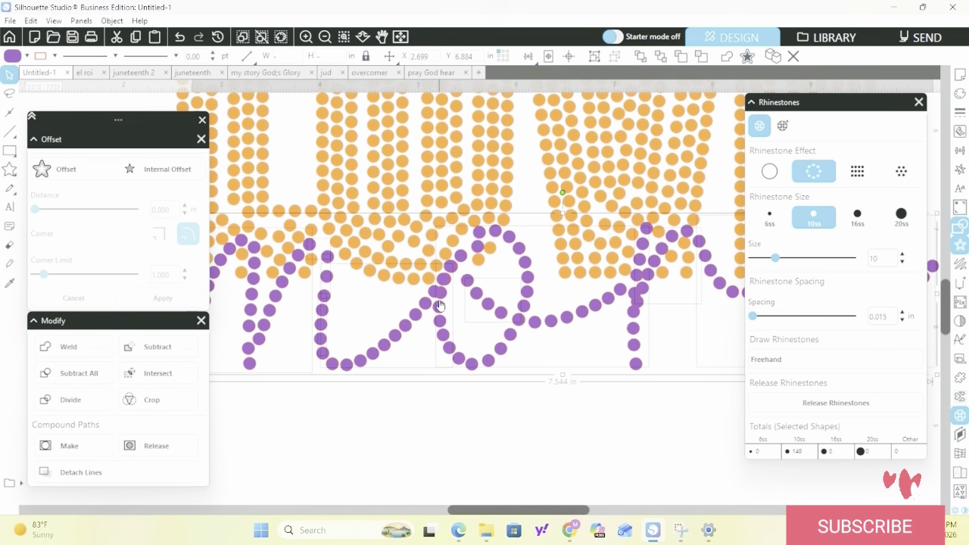
pyautogui.press('i')
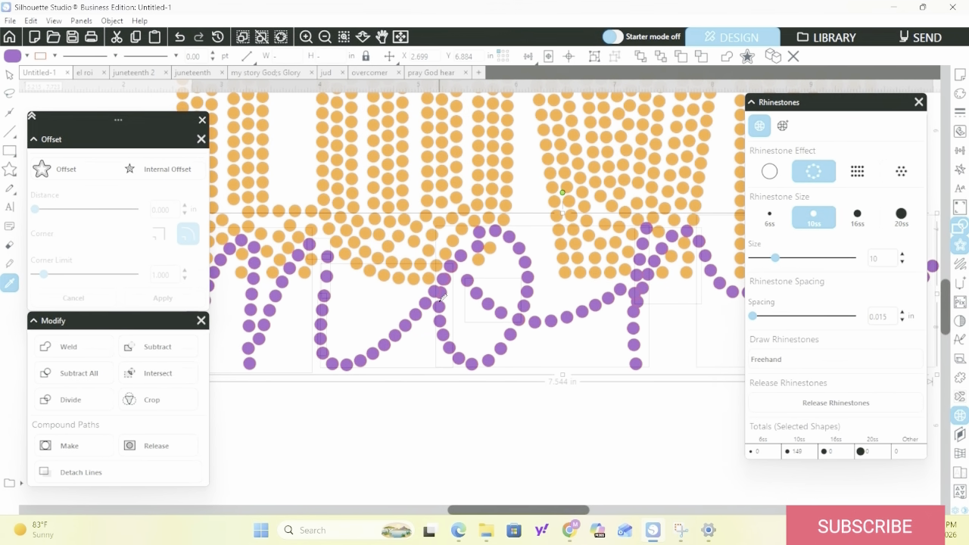
pyautogui.click(440, 302)
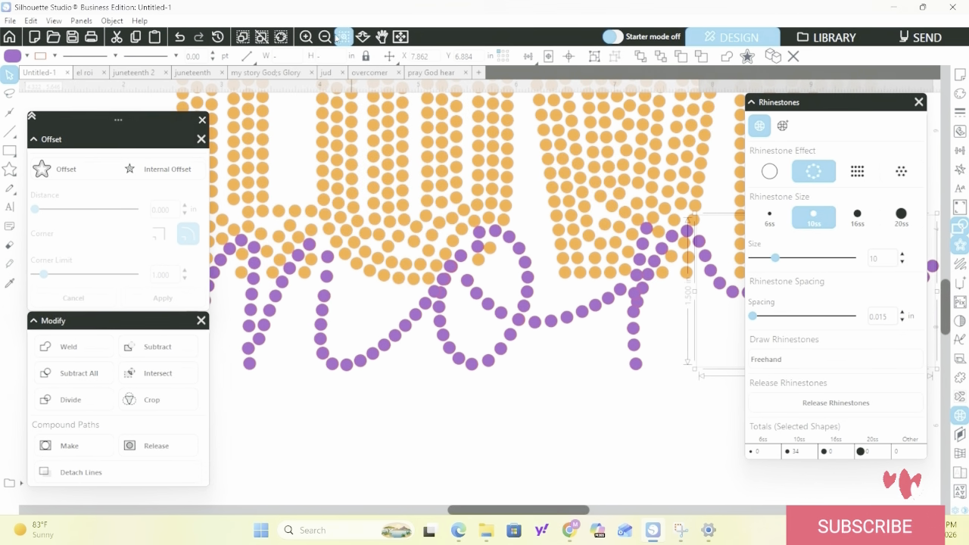
pyautogui.click(179, 37)
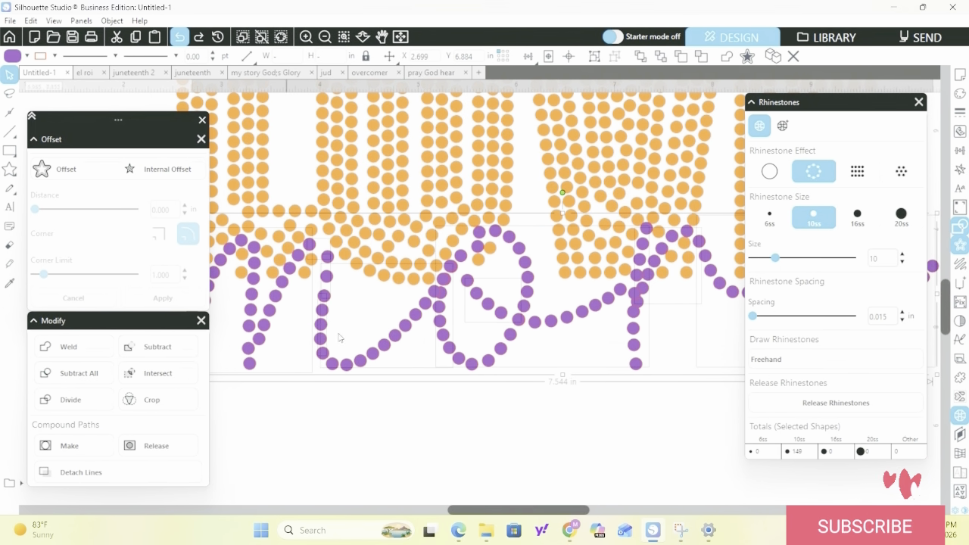
# Make the welded "more" letters a compound path and inspect the rhinestone spacing at the letter joins
pyautogui.rightClick(428, 336)
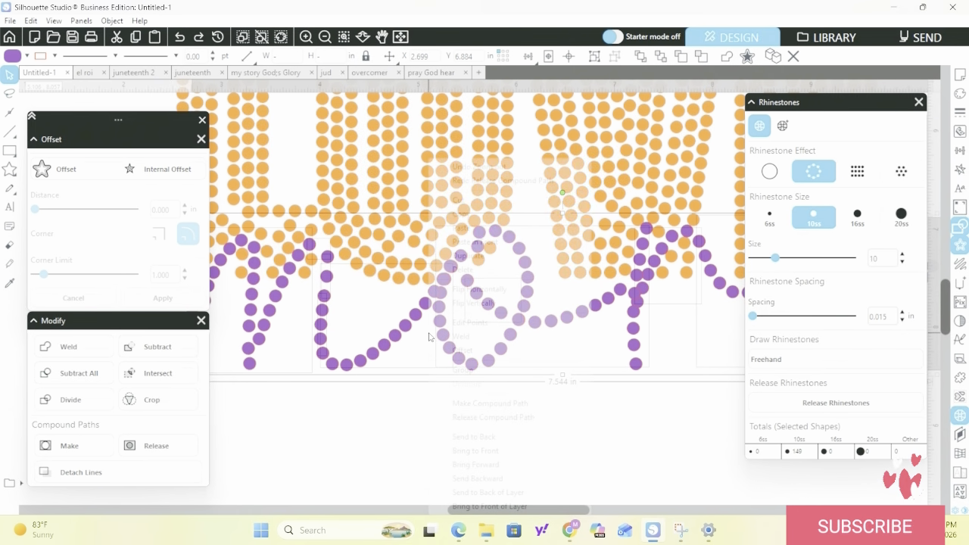
pyautogui.click(496, 403)
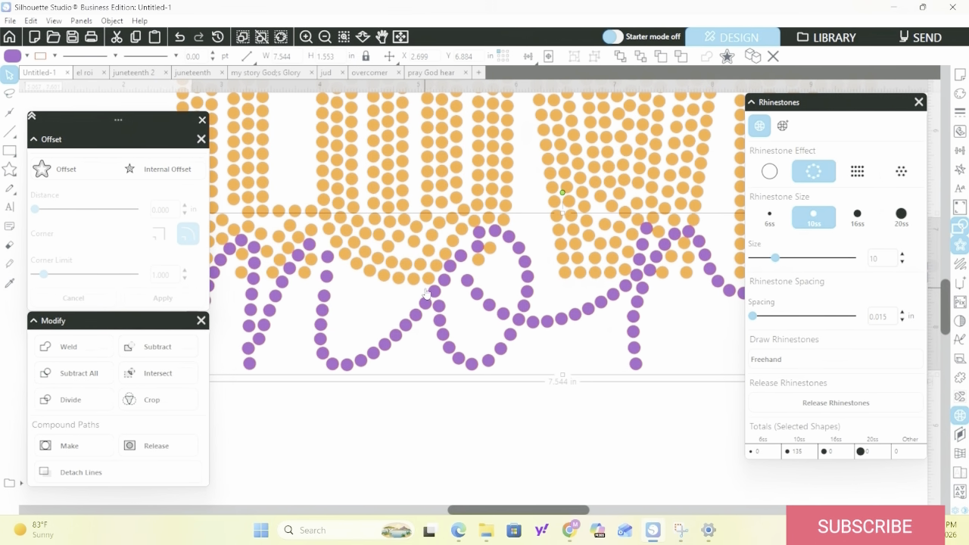
pyautogui.scroll(1, 449, 298)
pyautogui.scroll(1, 450, 298)
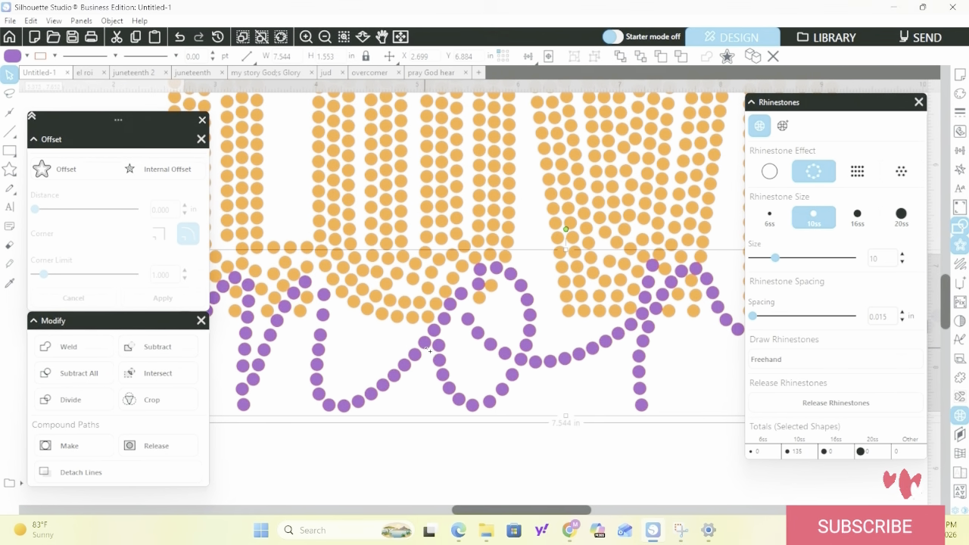
pyautogui.scroll(1, 427, 352)
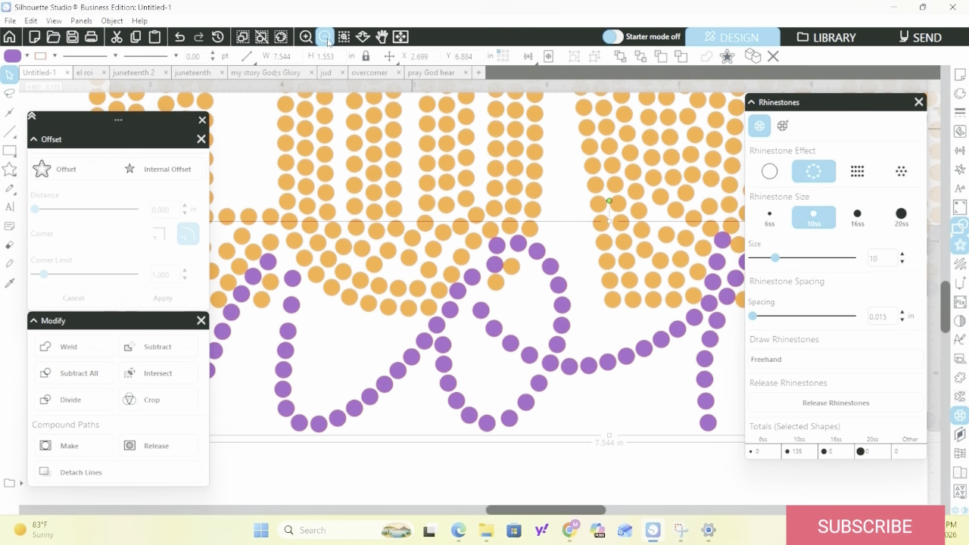
pyautogui.click(324, 38)
pyautogui.click(324, 38)
pyautogui.click(324, 38)
pyautogui.click(324, 37)
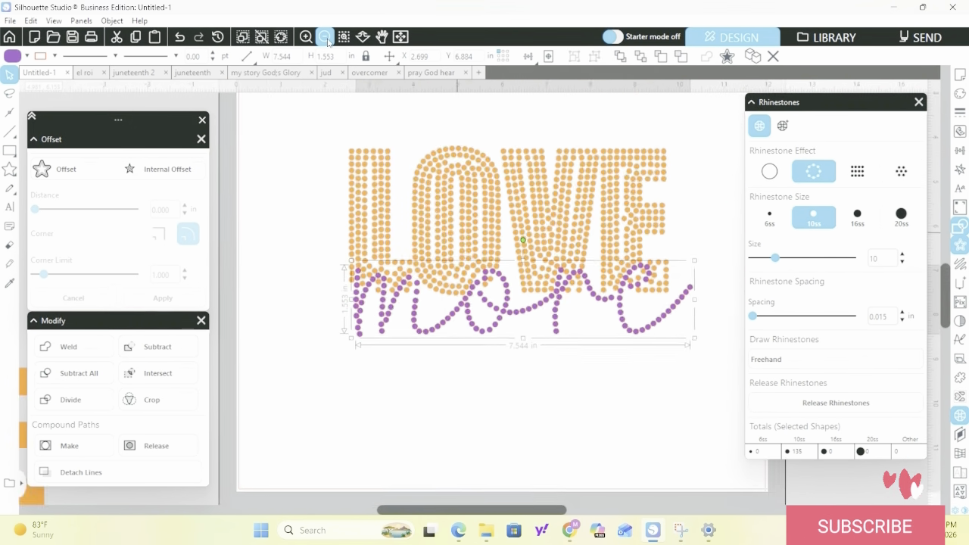
pyautogui.click(324, 38)
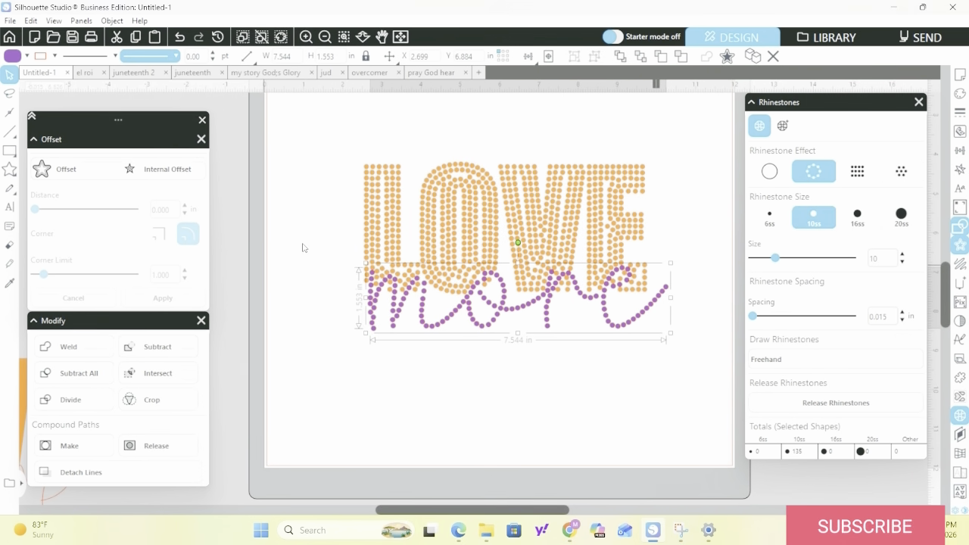
# Select the LOVE and "more" rhinestones together and move them to about X 1.88, Y 4.28 in
pyautogui.moveTo(330, 141); pyautogui.dragTo(598, 295)
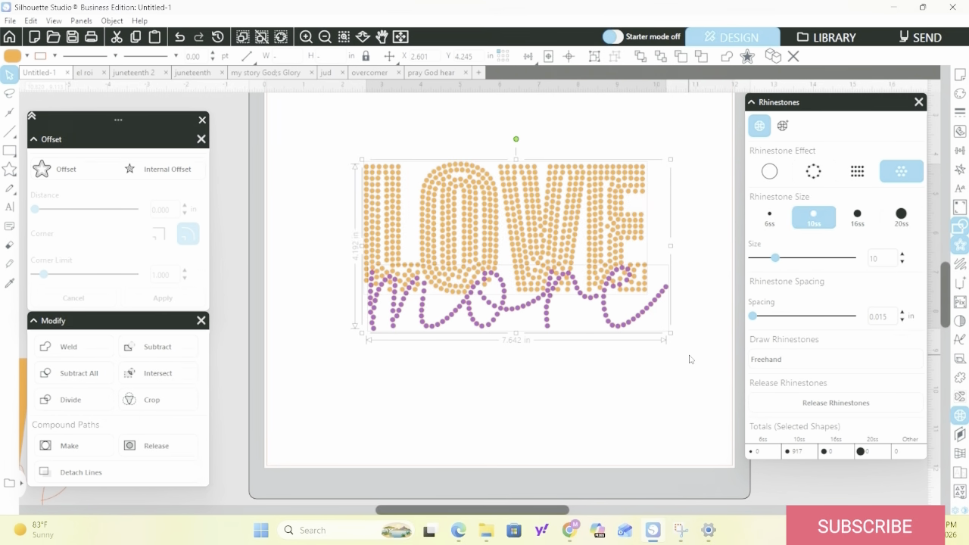
pyautogui.press('i')
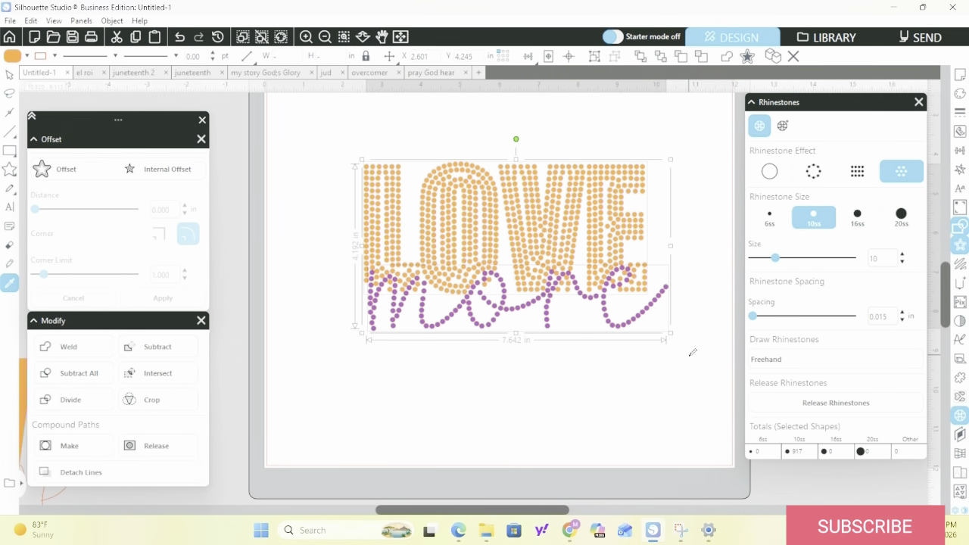
pyautogui.press('v')
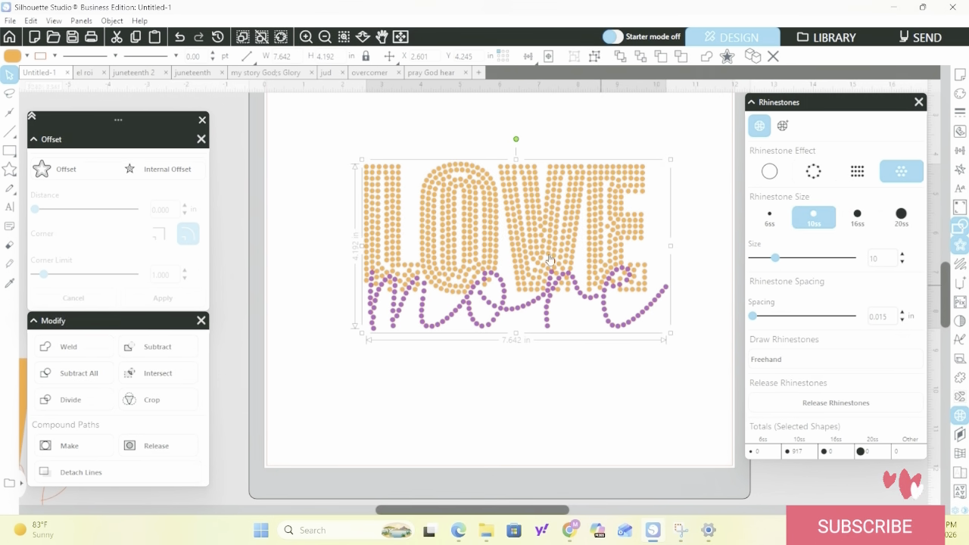
pyautogui.moveTo(539, 261); pyautogui.dragTo(520, 183)
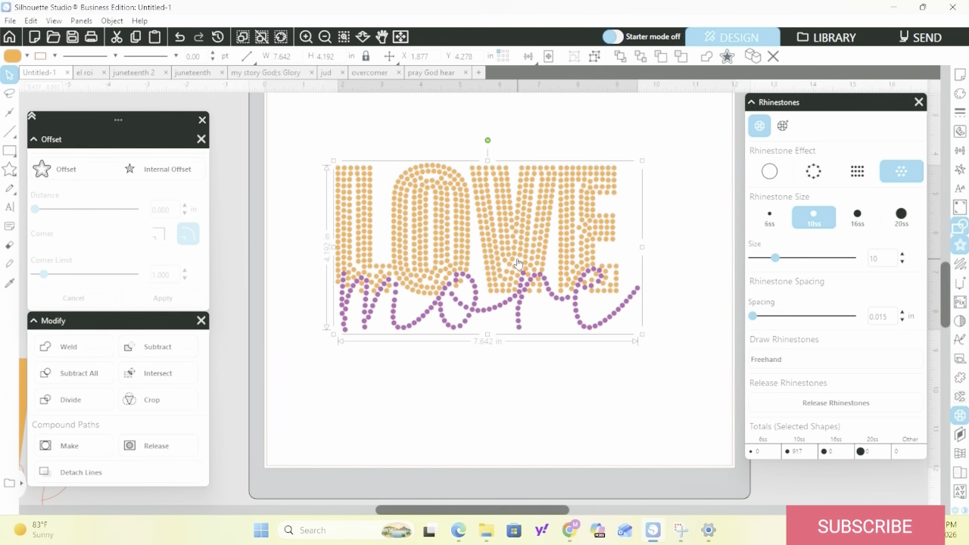
pyautogui.press('i')
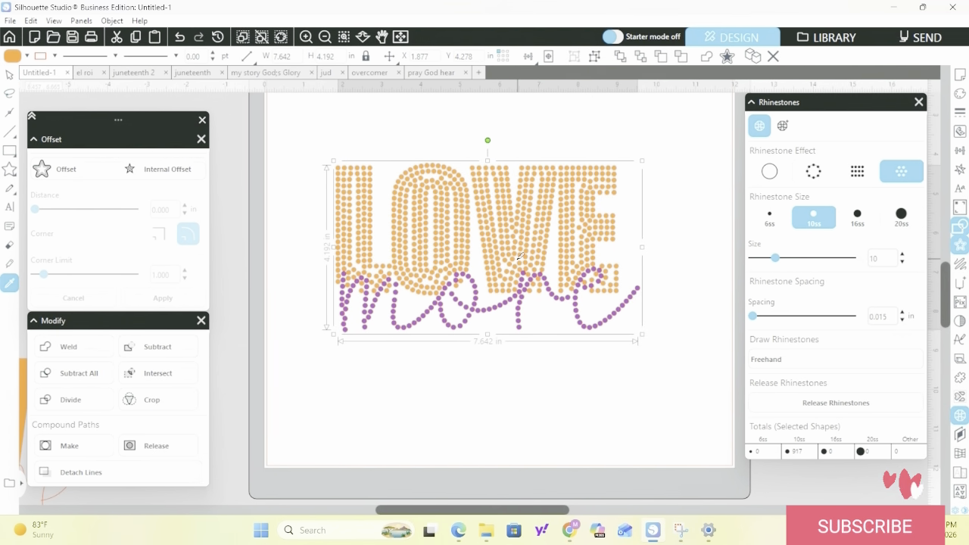
pyautogui.hotkey('ctrl', 'u')
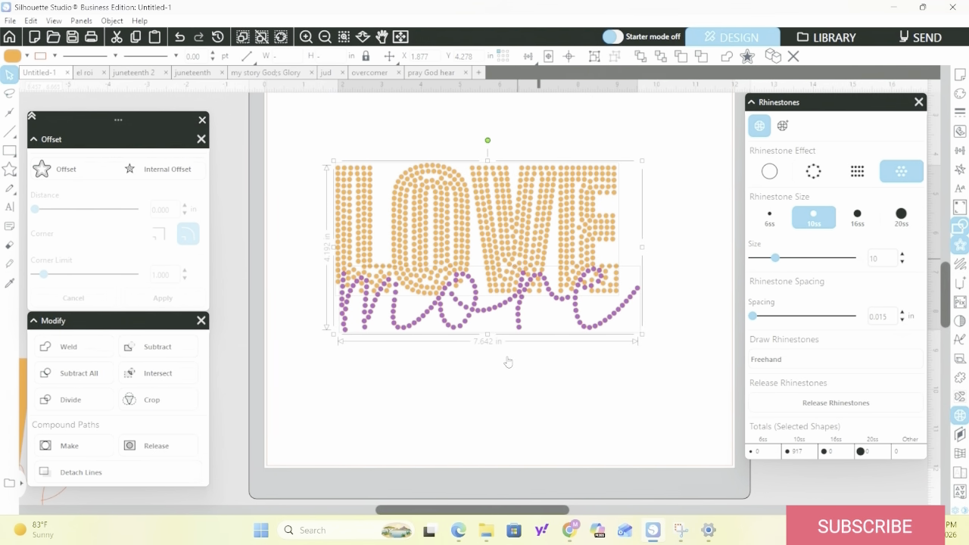
# Review the alignment options for the selected LOVE and "more" rhinestones, and clear the selection
pyautogui.scroll(1, 490, 294)
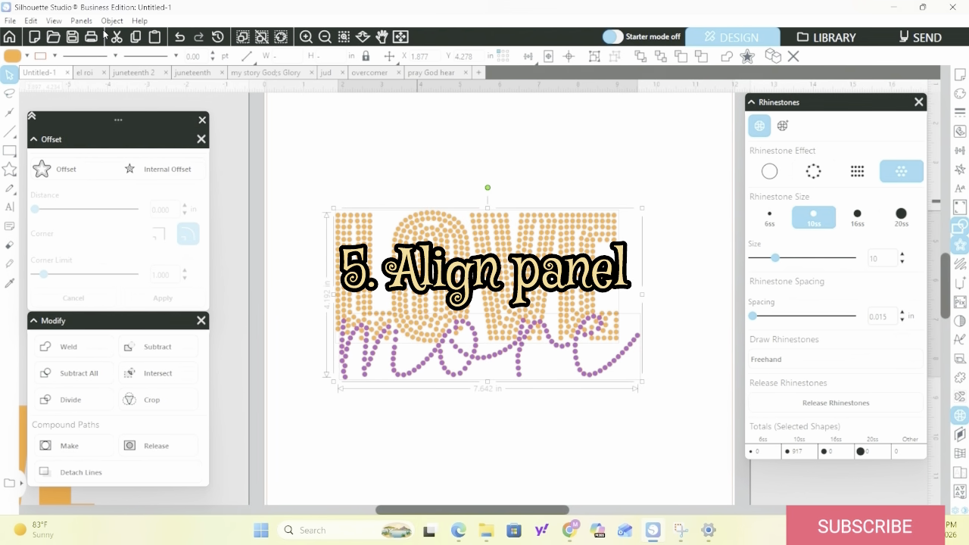
pyautogui.click(527, 58)
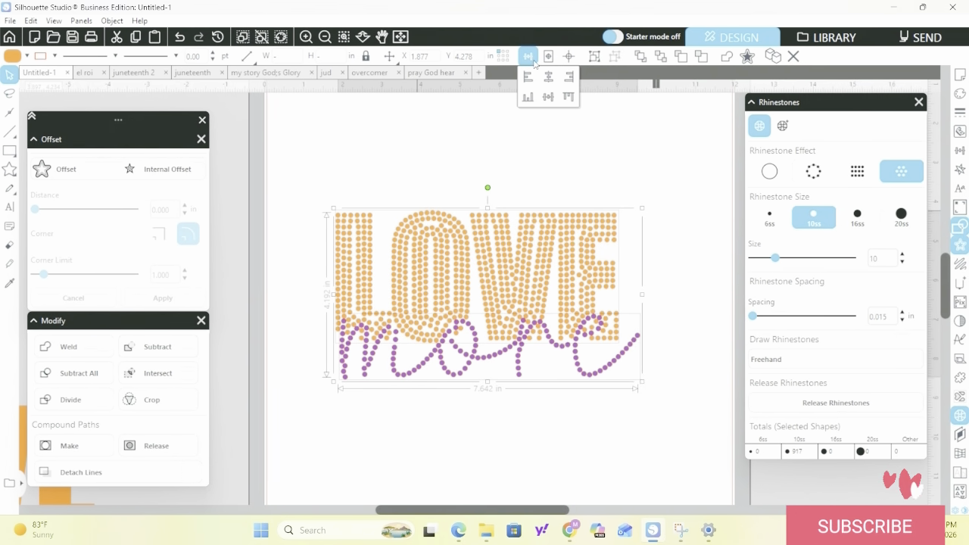
pyautogui.click(527, 96)
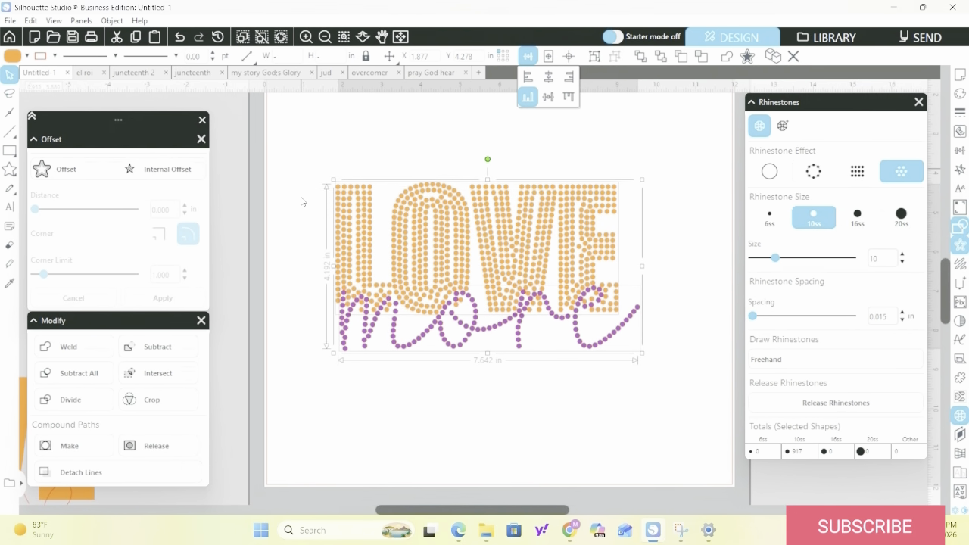
pyautogui.click(364, 215)
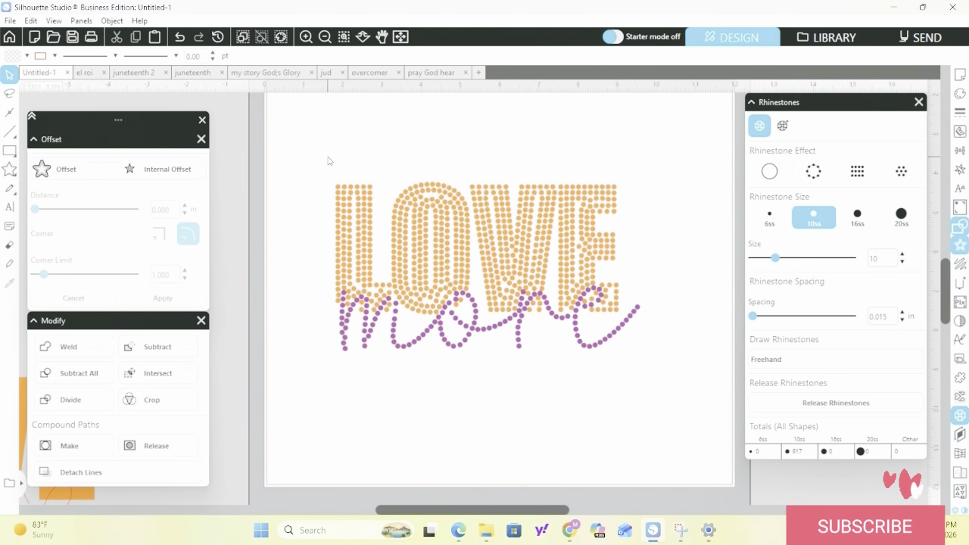
# Move the rhinestone design off the page to about X 11.2, Y 12.2 in, and bring the solid orange LOVE onto the page
pyautogui.moveTo(328, 160); pyautogui.dragTo(610, 327)
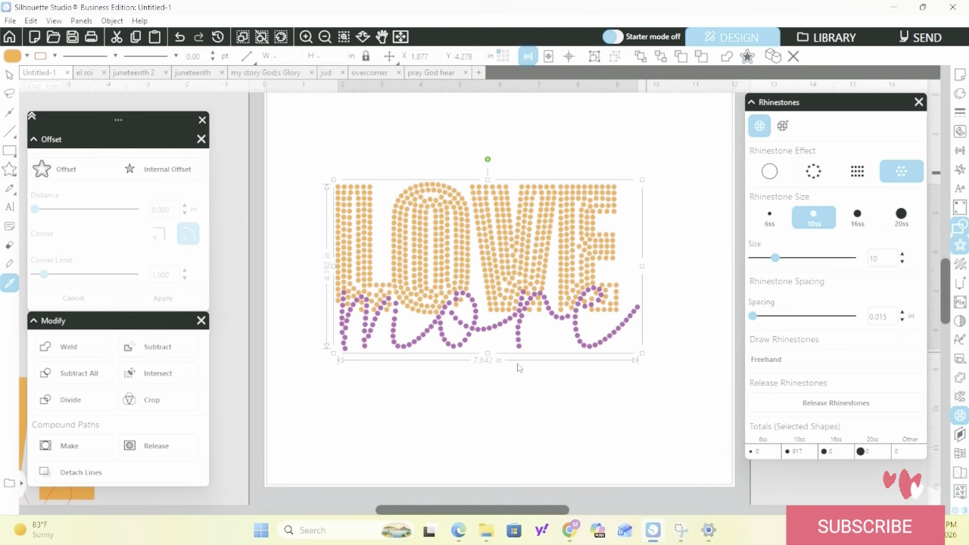
pyautogui.moveTo(523, 276); pyautogui.dragTo(888, 543)
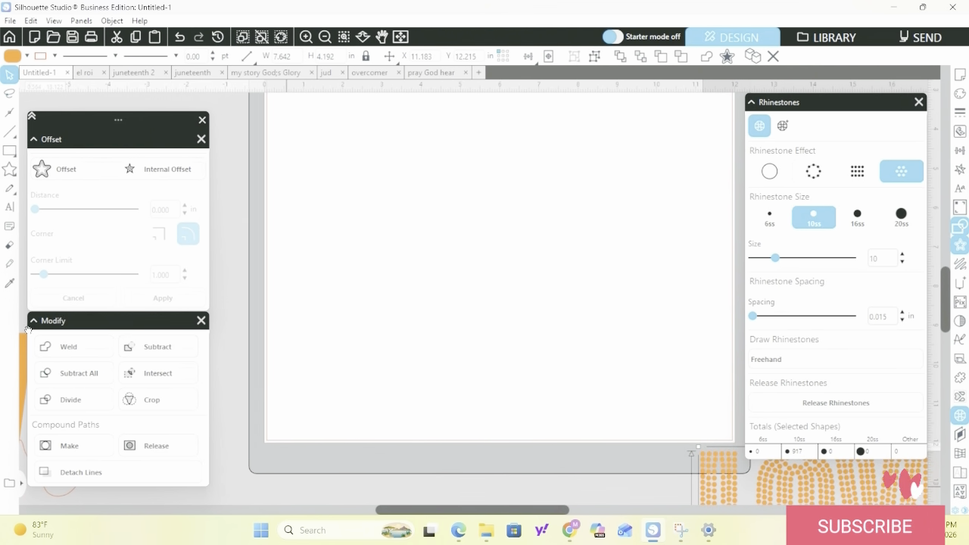
pyautogui.moveTo(25, 353); pyautogui.dragTo(555, 170)
pyautogui.click(392, 372)
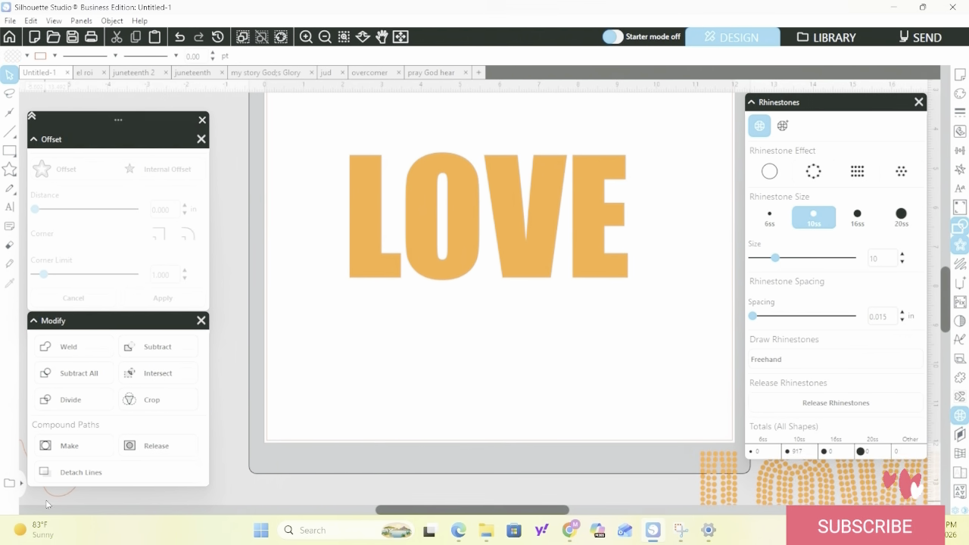
# Place the outline "more" text over the lower part of the orange LOVE and set its font to DTC Cottage Sketch
pyautogui.moveTo(53, 502)
pyautogui.mouseDown()
pyautogui.moveTo(76, 454)
pyautogui.moveTo(433, 346)
pyautogui.moveTo(576, 331)
pyautogui.moveTo(598, 306)
pyautogui.mouseUp()
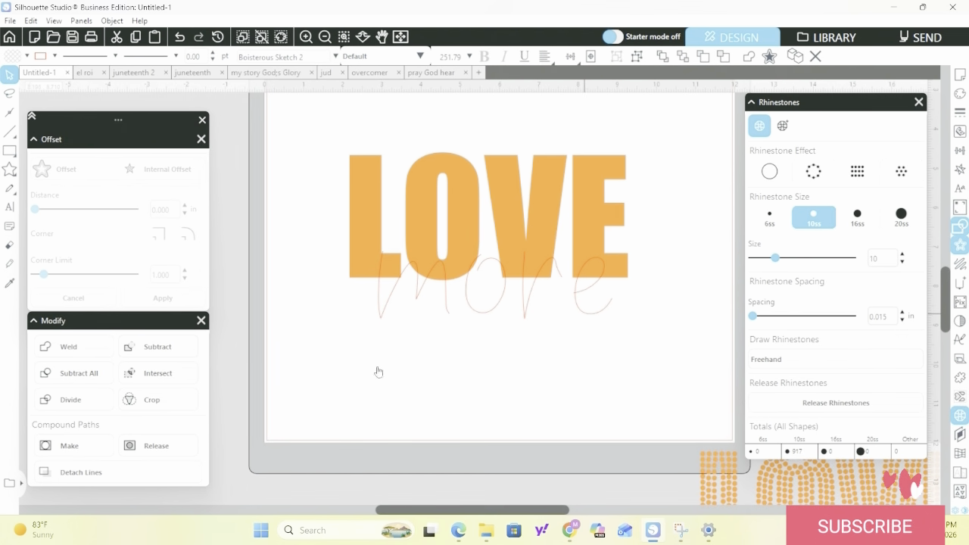
pyautogui.click(468, 310)
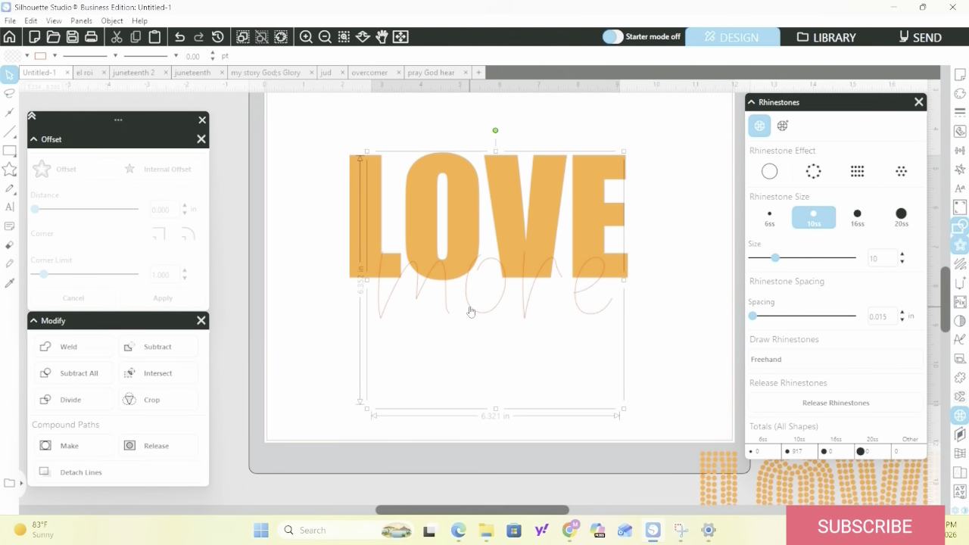
pyautogui.click(959, 188)
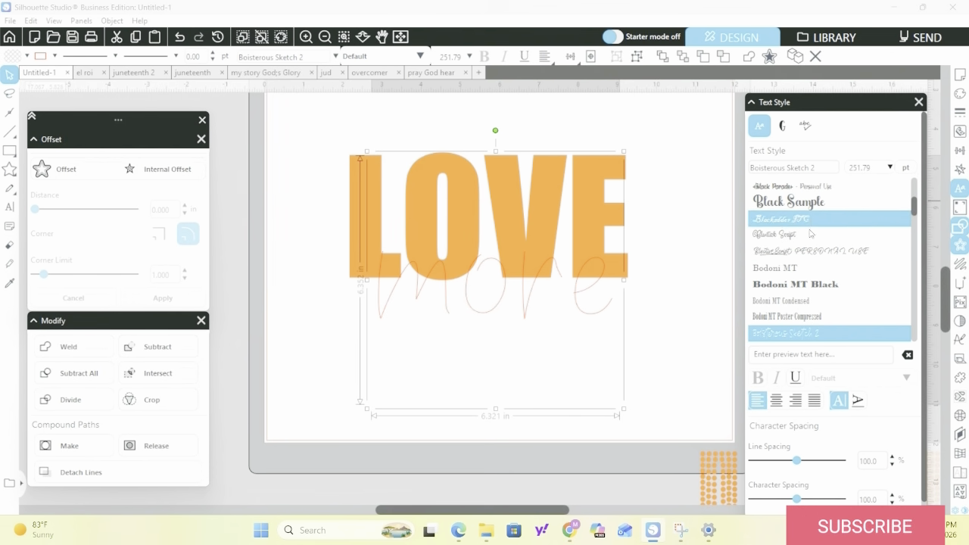
pyautogui.scroll(10, 808, 333)
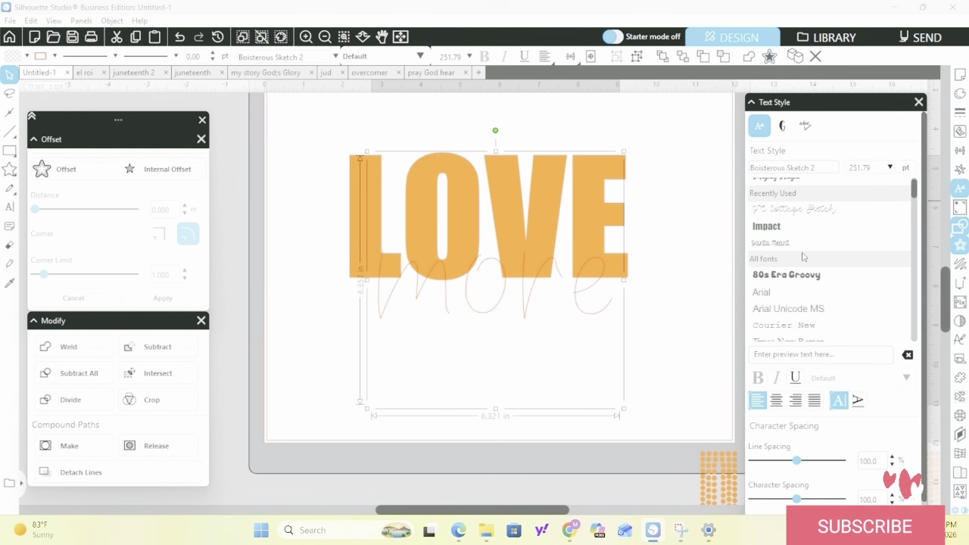
pyautogui.click(804, 271)
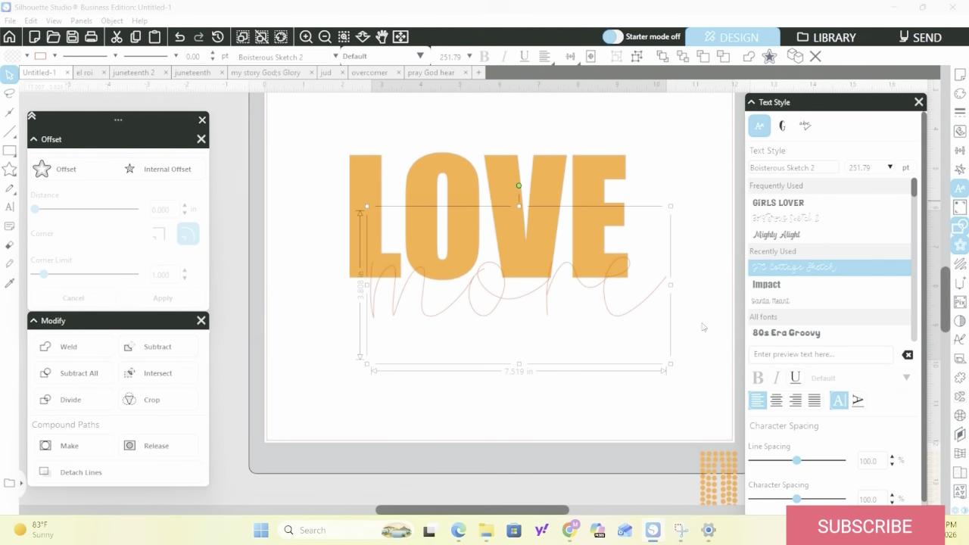
pyautogui.moveTo(502, 298)
pyautogui.mouseDown()
pyautogui.moveTo(492, 304)
pyautogui.moveTo(495, 336)
pyautogui.moveTo(509, 297)
pyautogui.mouseUp()
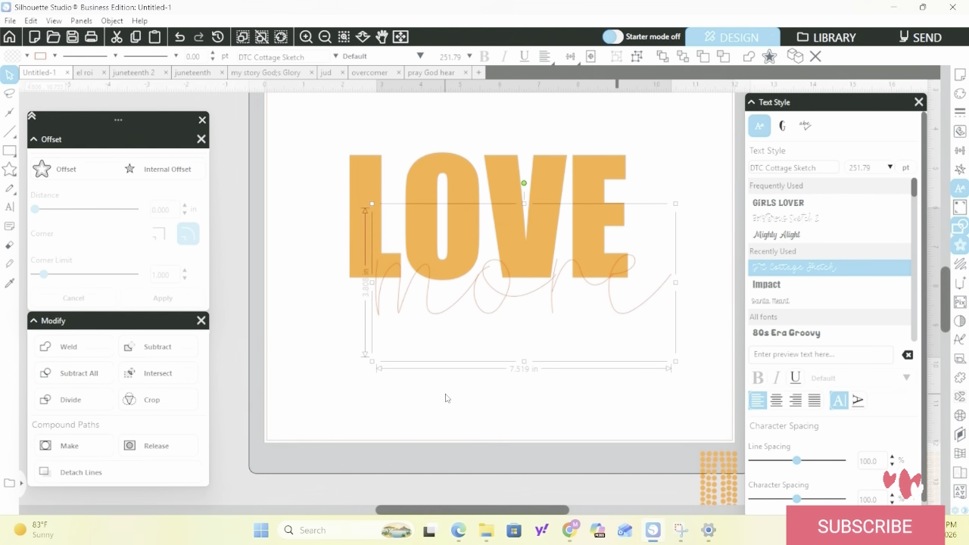
# Select LOVE and "more" together and align them left, center and right in turn, ending with Align Right
pyautogui.moveTo(331, 118); pyautogui.dragTo(693, 340)
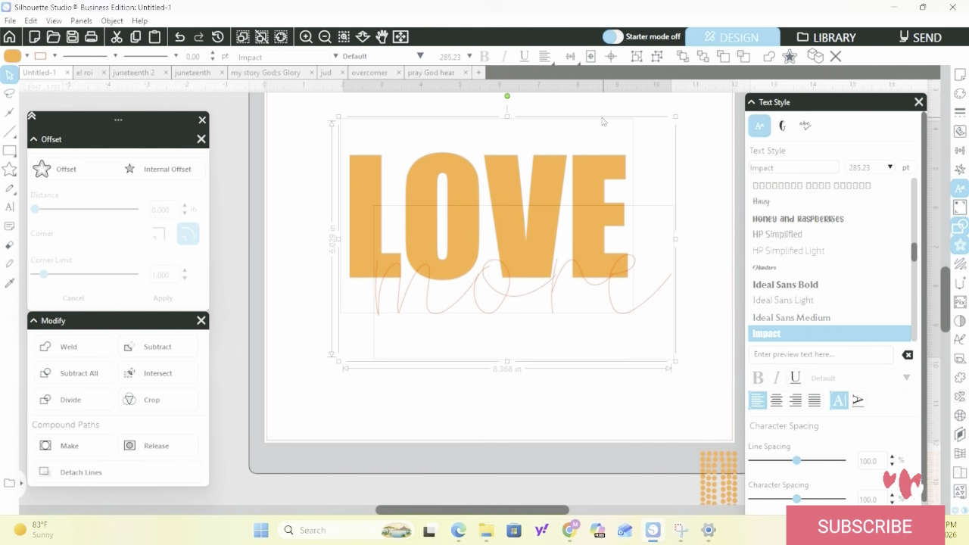
pyautogui.click(572, 61)
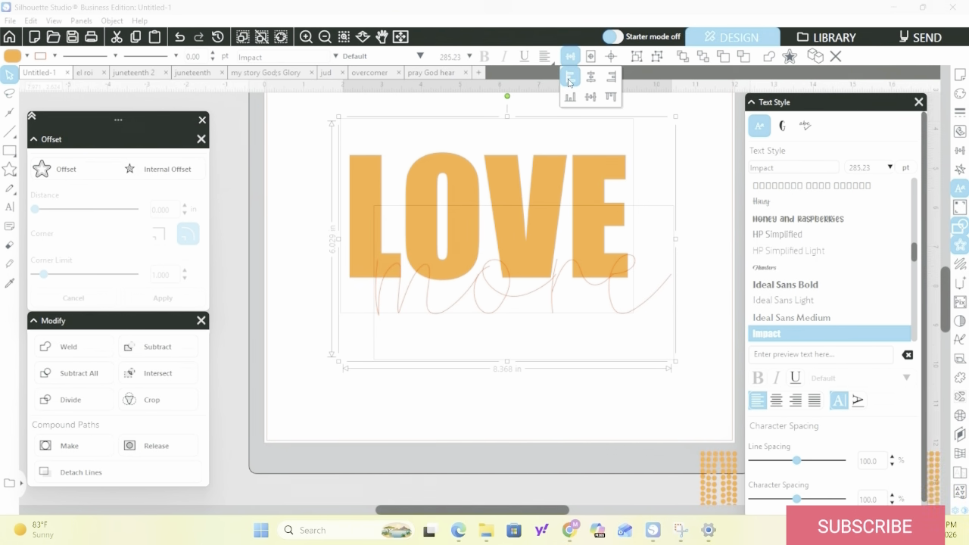
pyautogui.click(569, 79)
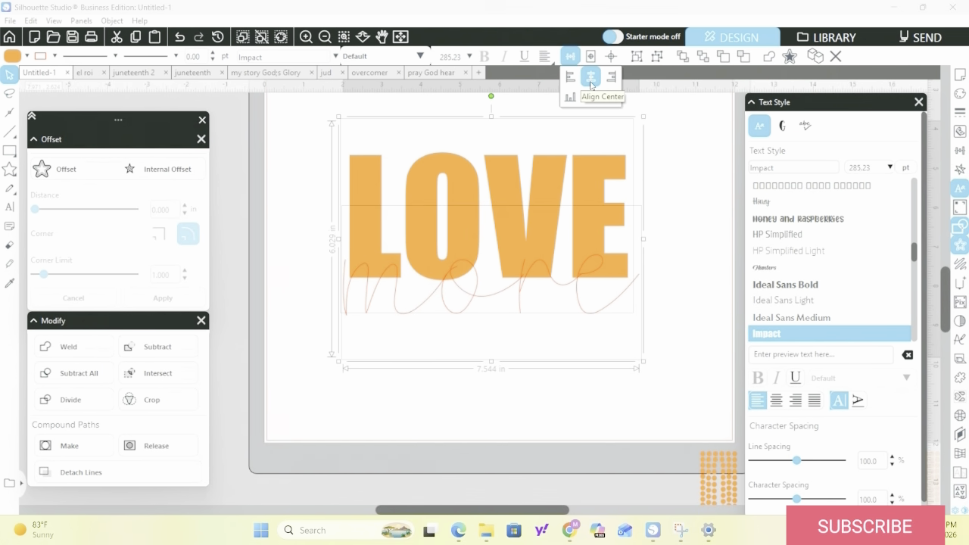
pyautogui.click(592, 77)
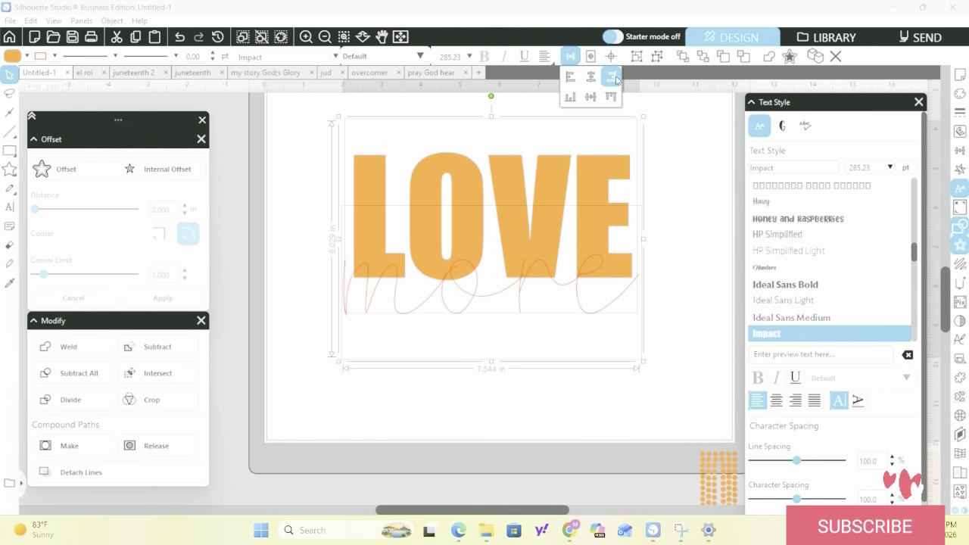
pyautogui.click(612, 77)
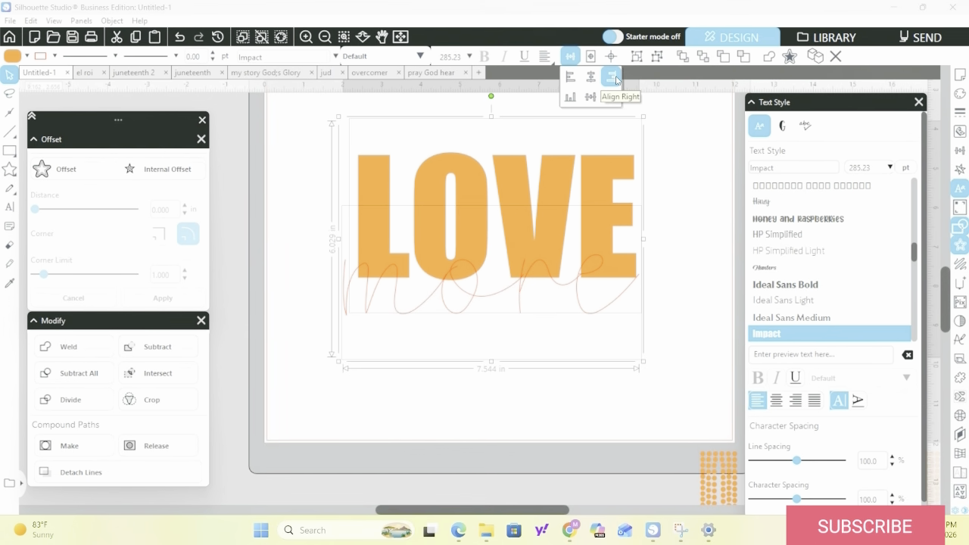
# Align LOVE and "more" by their bottoms and by their middles, ending with Align Middle, and clear the selection
pyautogui.click(575, 103)
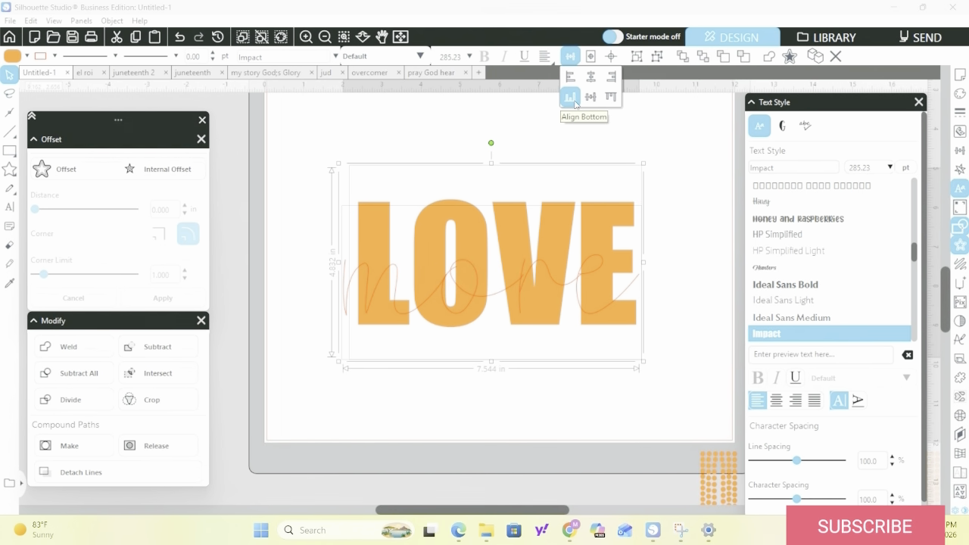
pyautogui.click(595, 97)
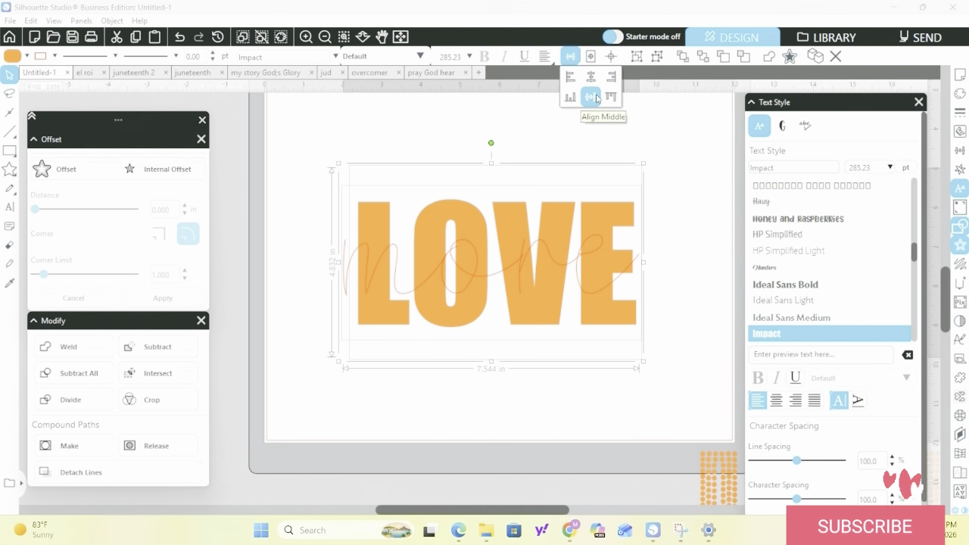
pyautogui.click(520, 381)
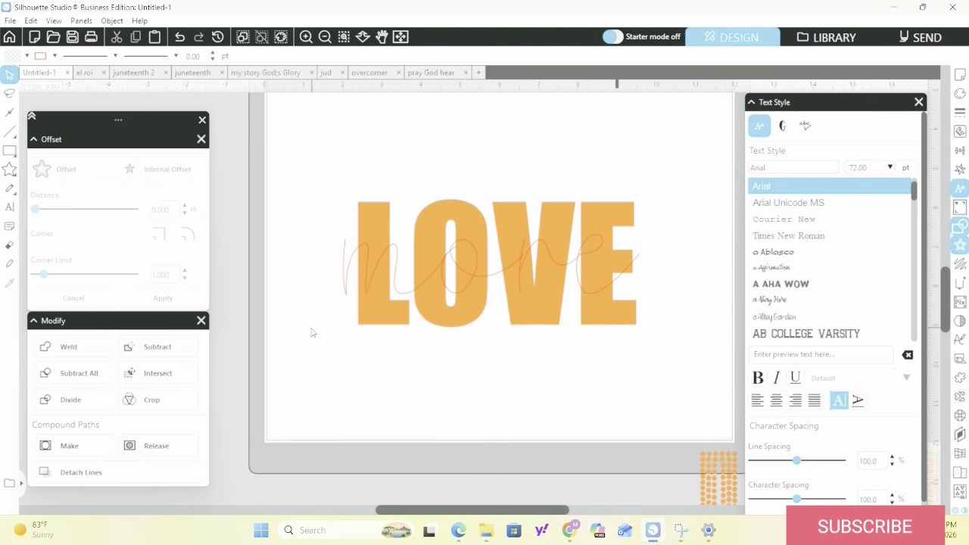
# Examine the layered word layout in the "my story God;s Glory" document and return to Untitled-1
pyautogui.click(282, 73)
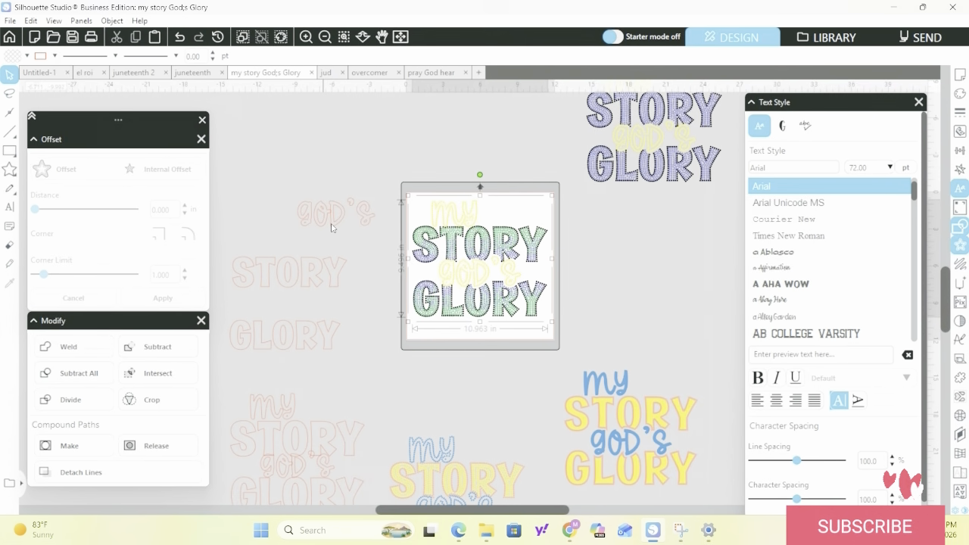
pyautogui.scroll(-1, 493, 383)
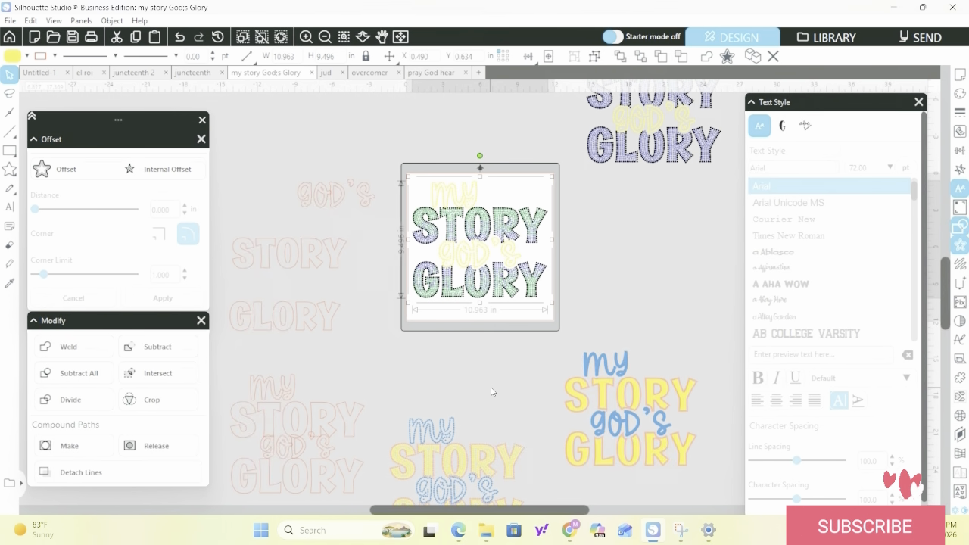
pyautogui.scroll(-1, 491, 392)
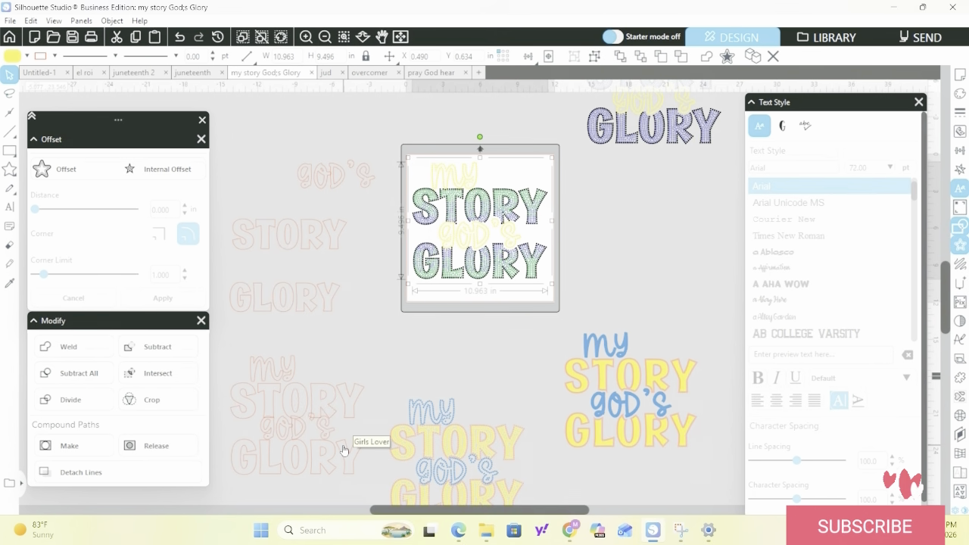
pyautogui.click(50, 71)
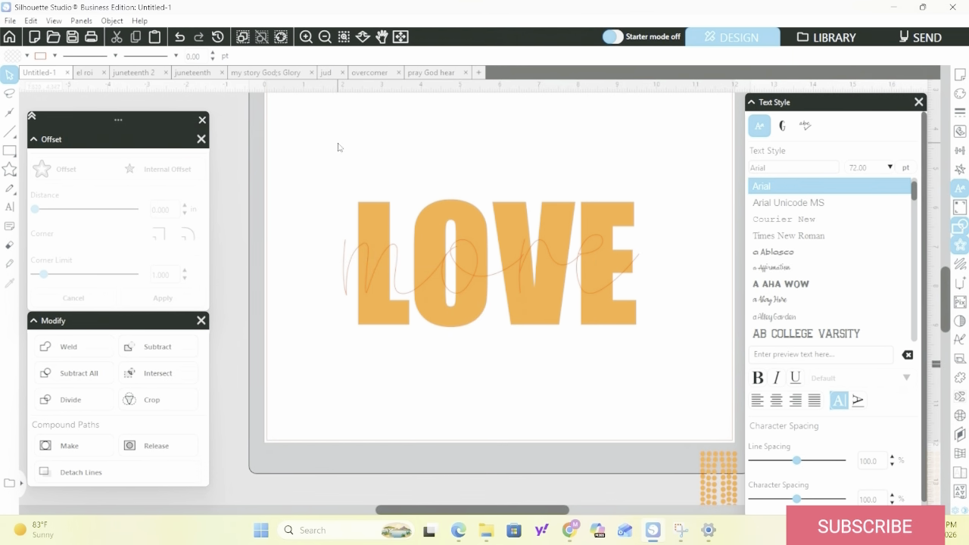
# Place a copy of the overlaid LOVE and "more" off the page's lower-left corner, and review the Duplicate command for the originals
pyautogui.moveTo(329, 190); pyautogui.dragTo(691, 304)
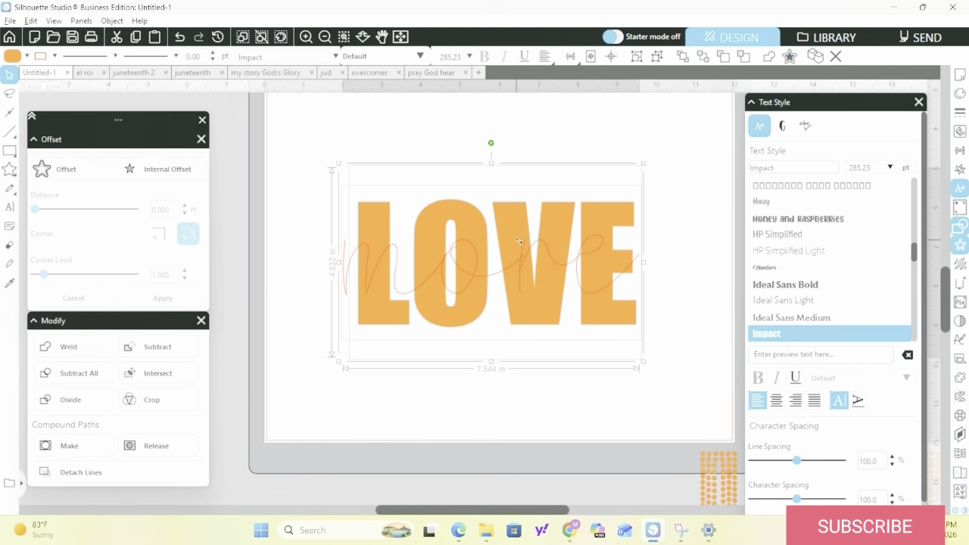
pyautogui.moveTo(518, 234); pyautogui.dragTo(105, 540)
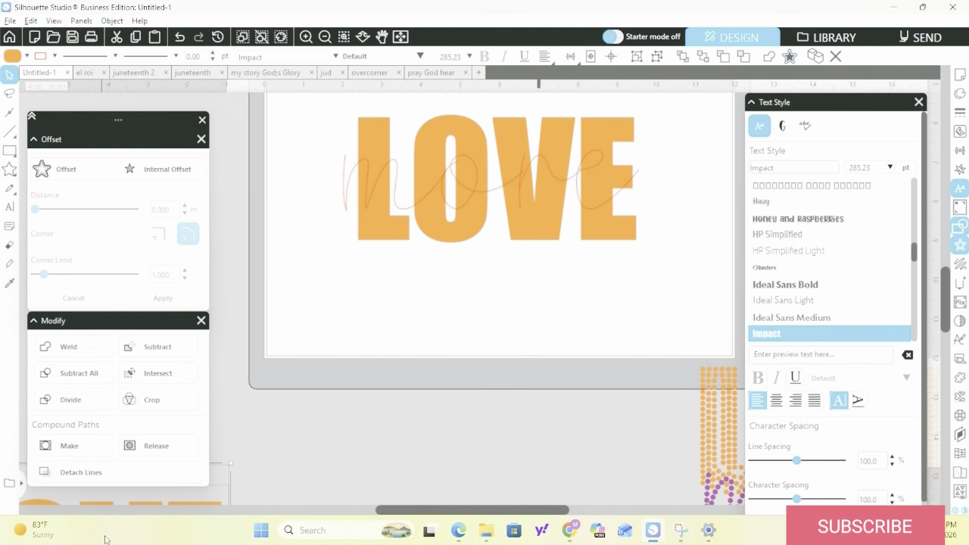
pyautogui.click(354, 122)
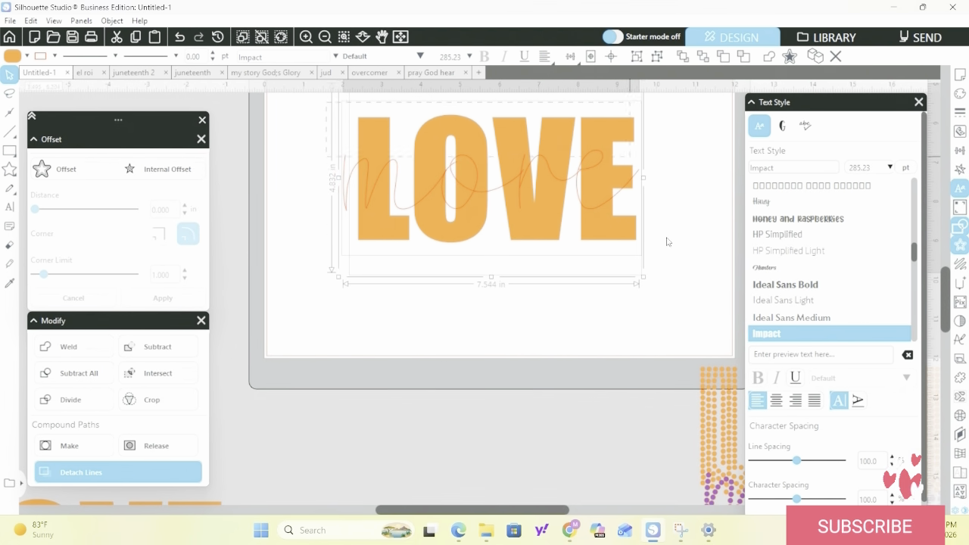
pyautogui.rightClick(541, 227)
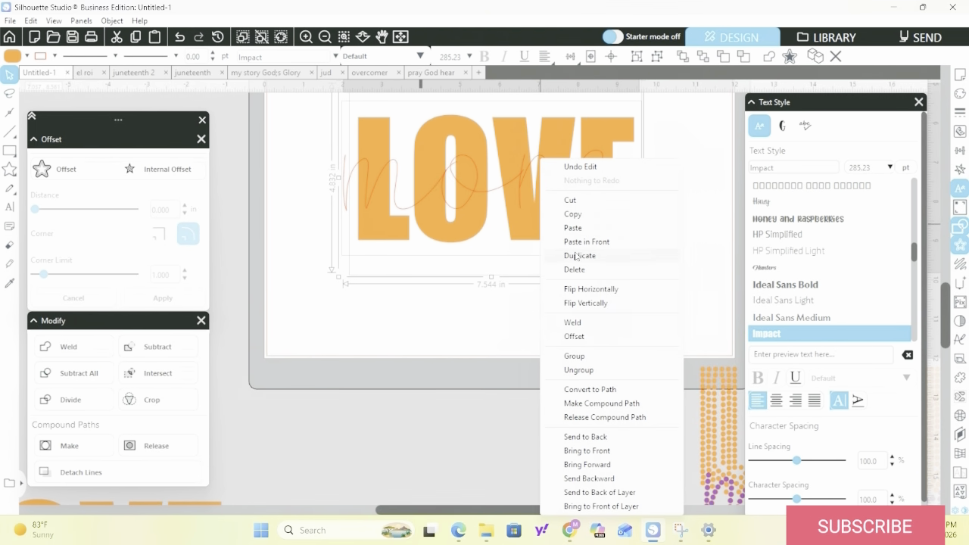
pyautogui.click(478, 329)
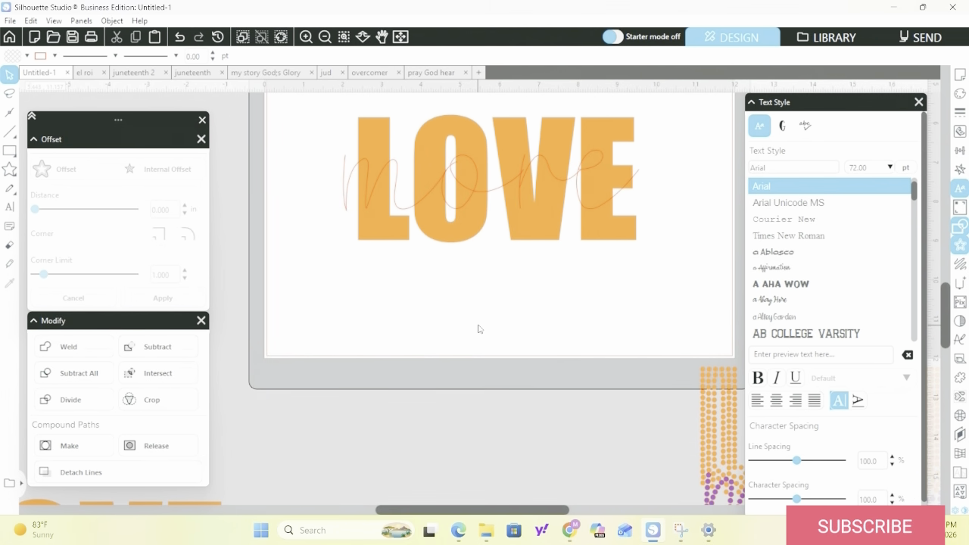
# Copy the "more" outline below the design, move the combined LOVE and "more" up, and place the copy in the page's lower half
pyautogui.click(491, 196)
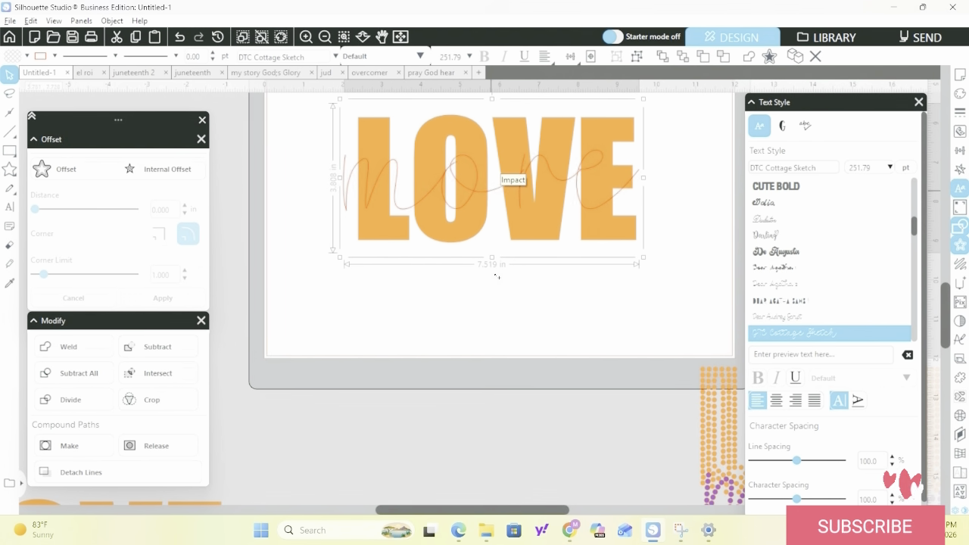
pyautogui.moveTo(493, 197); pyautogui.dragTo(485, 389)
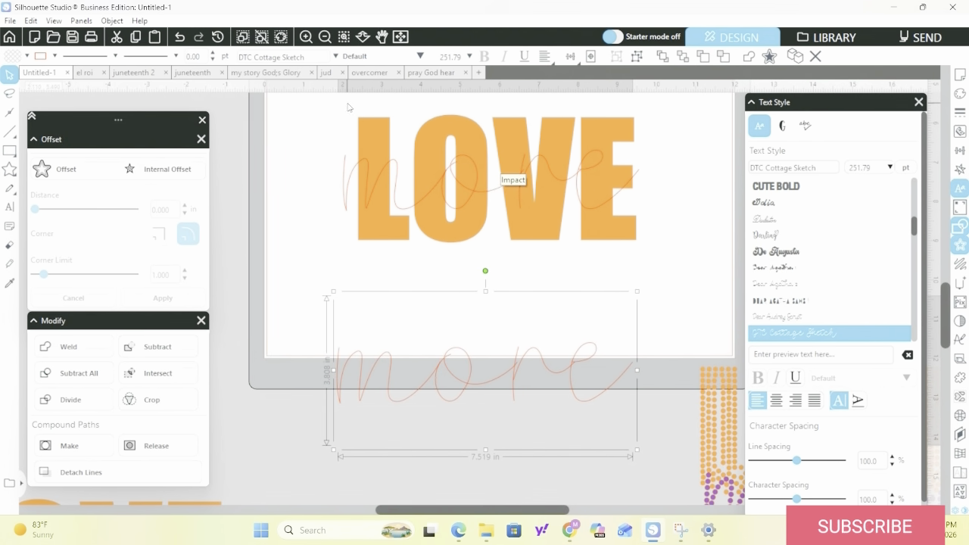
pyautogui.moveTo(349, 104); pyautogui.dragTo(630, 264)
pyautogui.scroll(1, 528, 220)
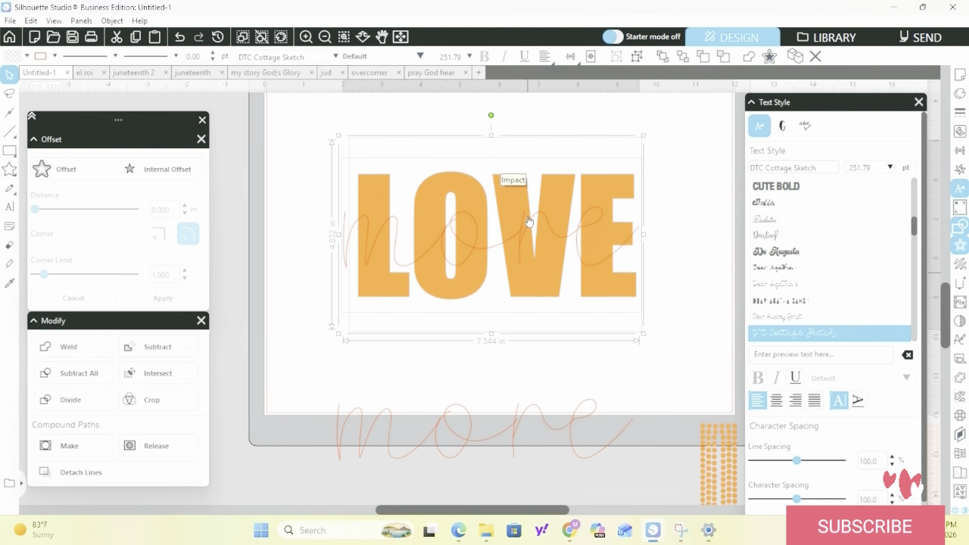
pyautogui.moveTo(538, 171); pyautogui.dragTo(543, 103)
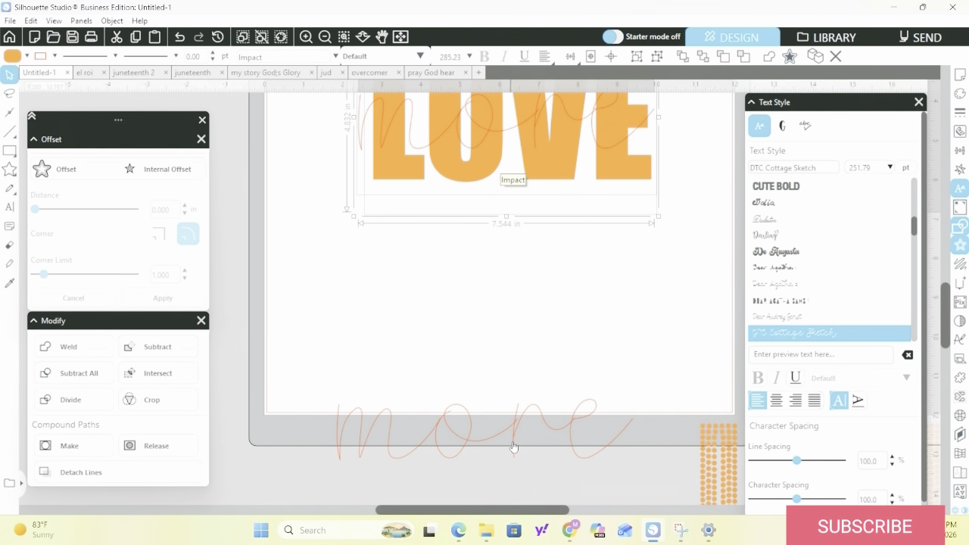
pyautogui.moveTo(513, 447)
pyautogui.mouseDown()
pyautogui.moveTo(512, 313)
pyautogui.moveTo(525, 296)
pyautogui.mouseUp()
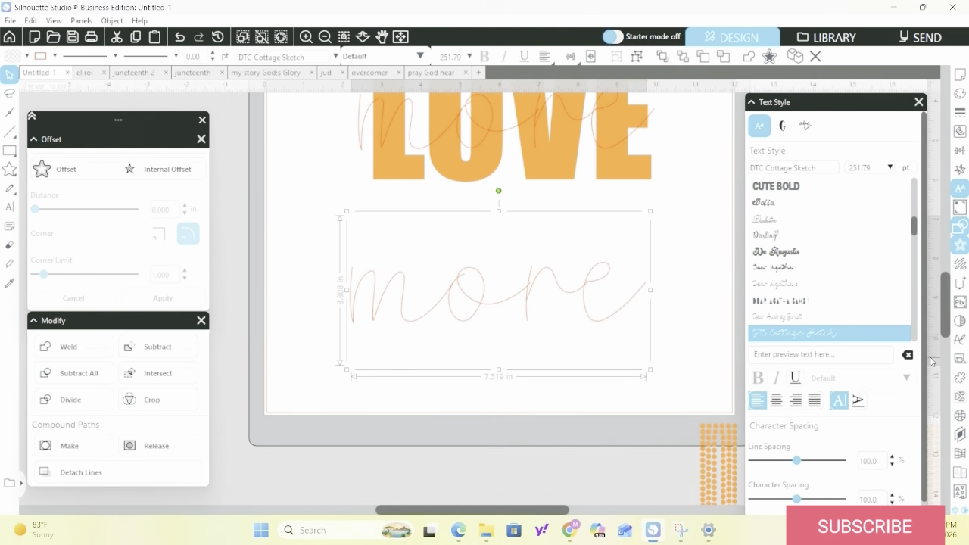
# Apply the edge rhinestone effect with 10ss stones to the separate "more" and inspect the overlaps at its letter joins
pyautogui.scroll(-1, 934, 363)
pyautogui.click(960, 415)
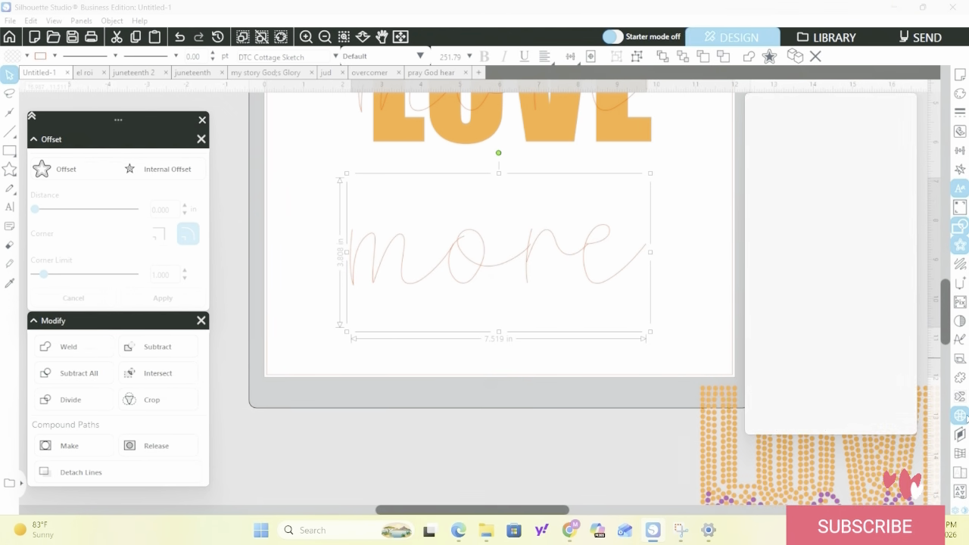
pyautogui.click(795, 180)
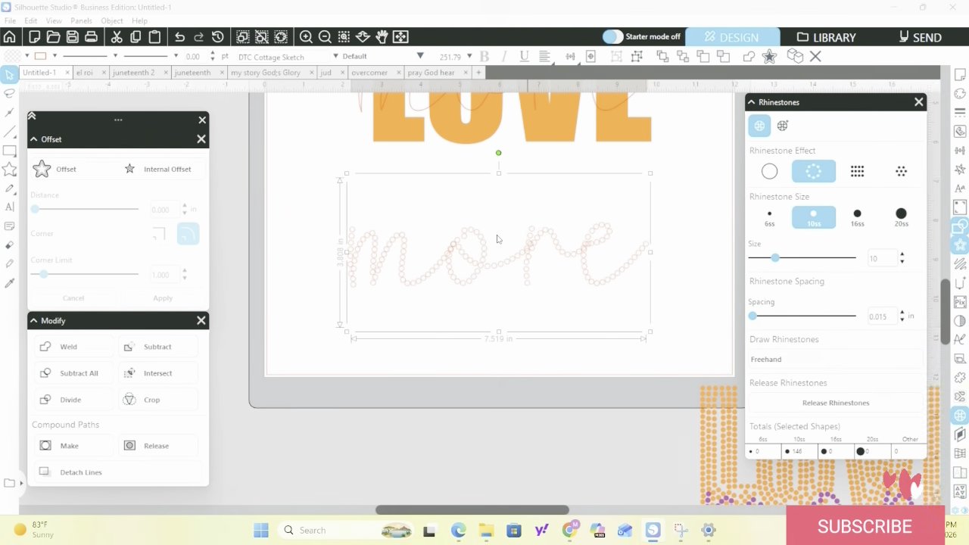
pyautogui.scroll(5, 433, 253)
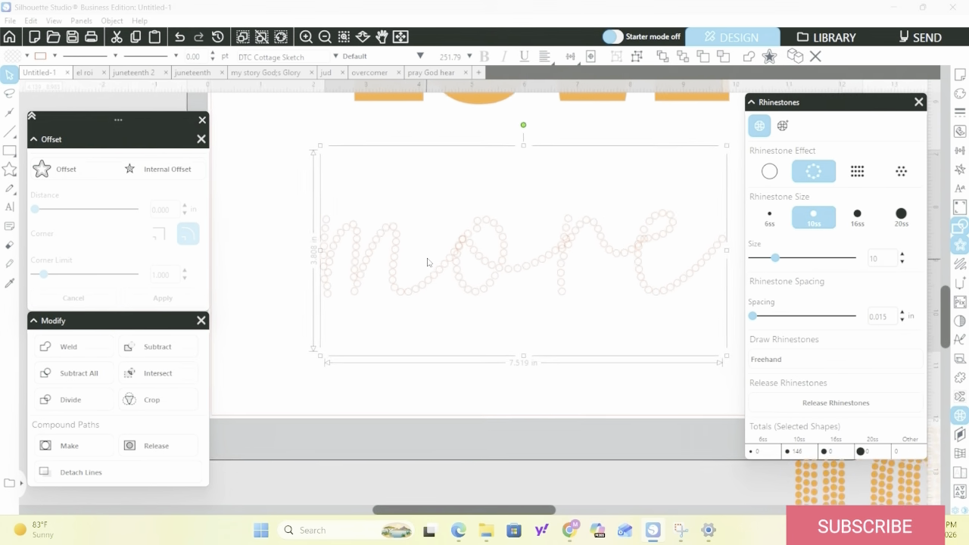
pyautogui.scroll(2, 427, 262)
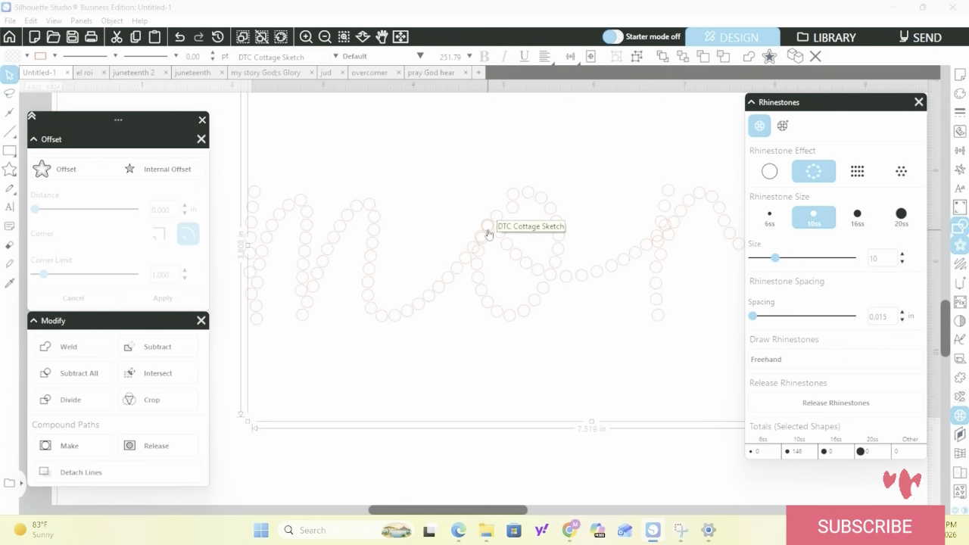
# Fill the rhinestone "more" with dark pink and set its line color to clear
pyautogui.click(26, 57)
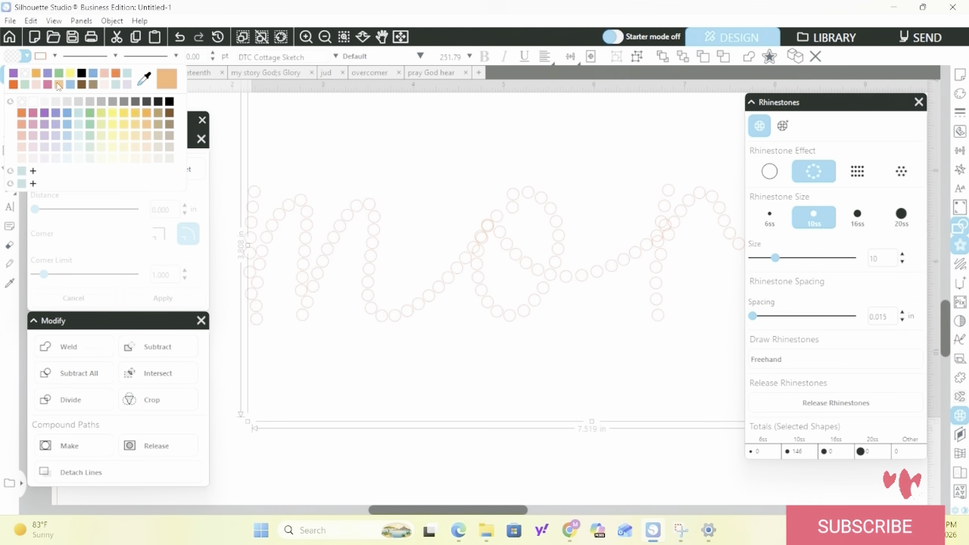
pyautogui.click(47, 86)
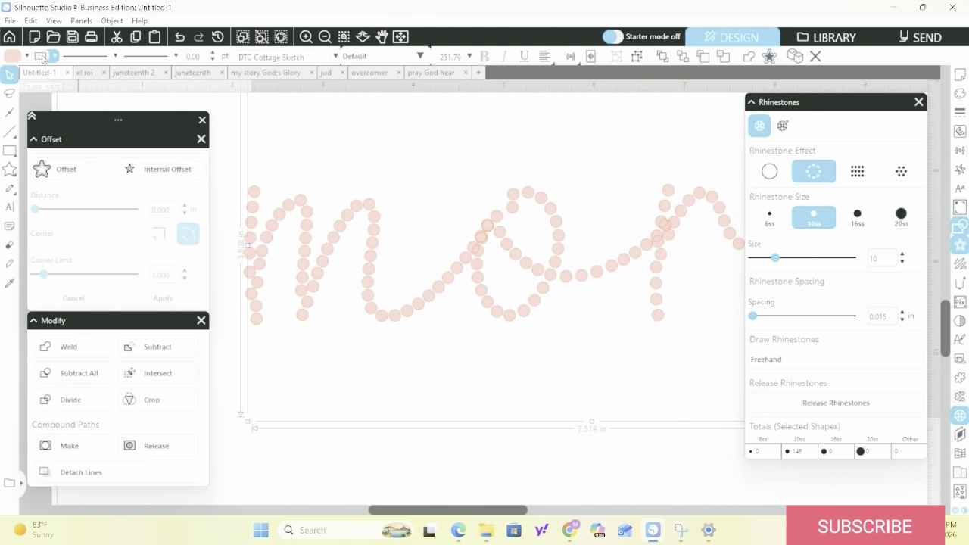
pyautogui.click(27, 58)
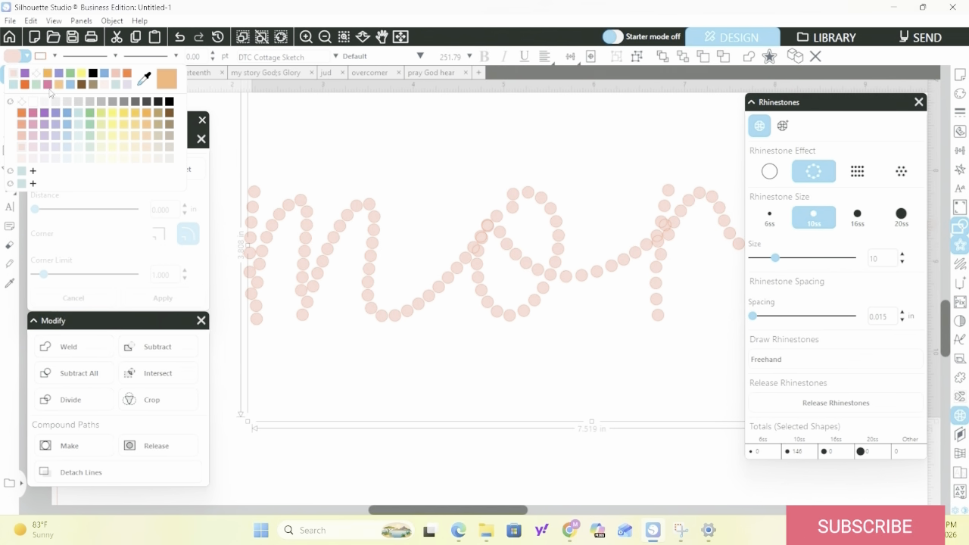
pyautogui.click(48, 85)
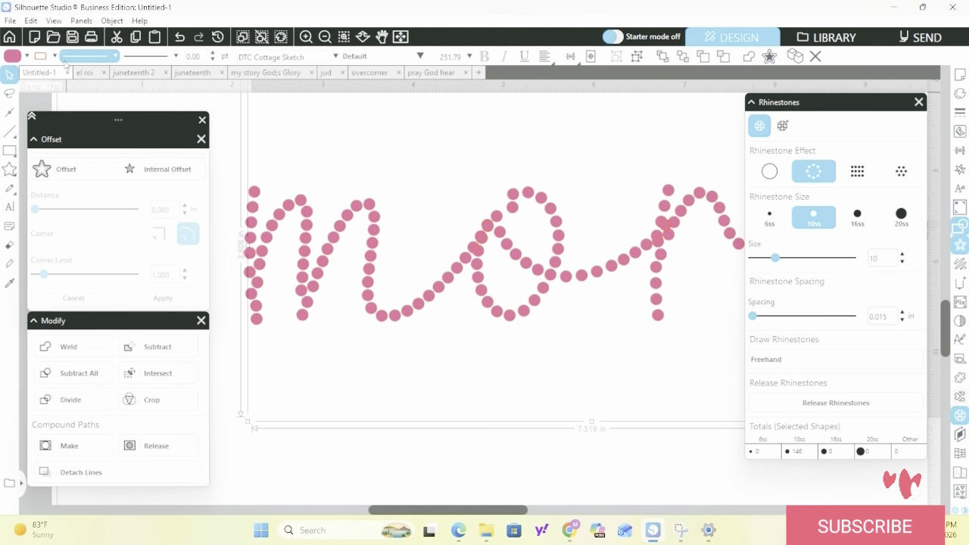
pyautogui.click(55, 56)
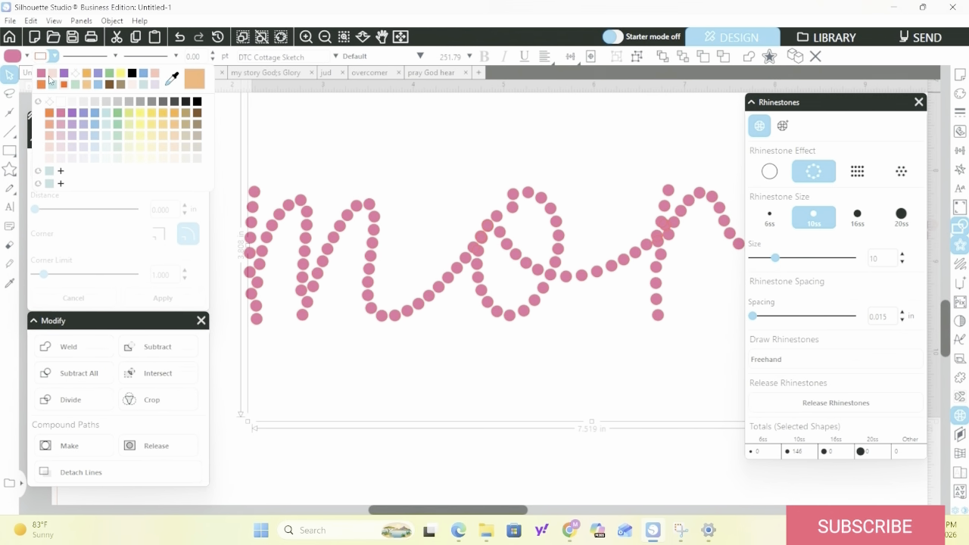
pyautogui.click(75, 74)
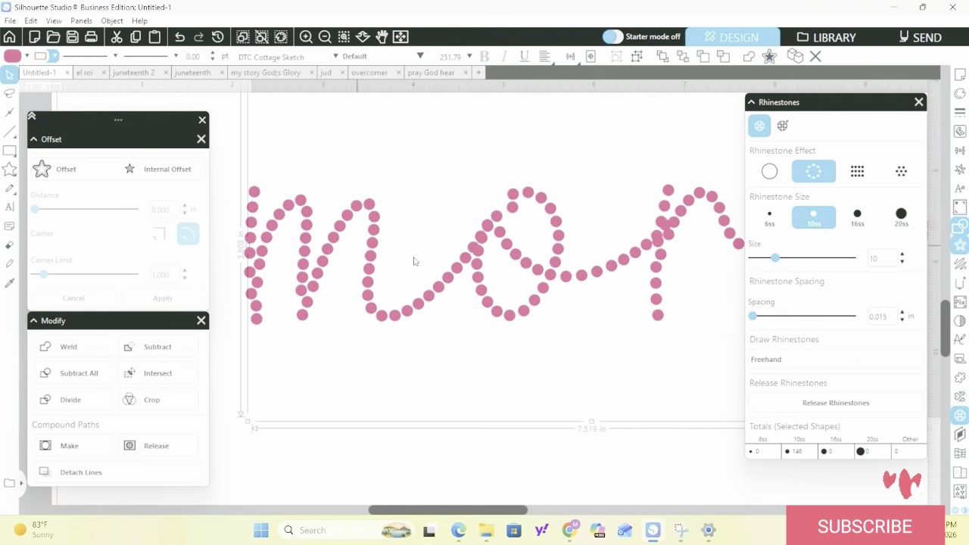
# Weld the overlapping stones of the rhinestone "more" and make the result a compound path
pyautogui.scroll(3, 484, 251)
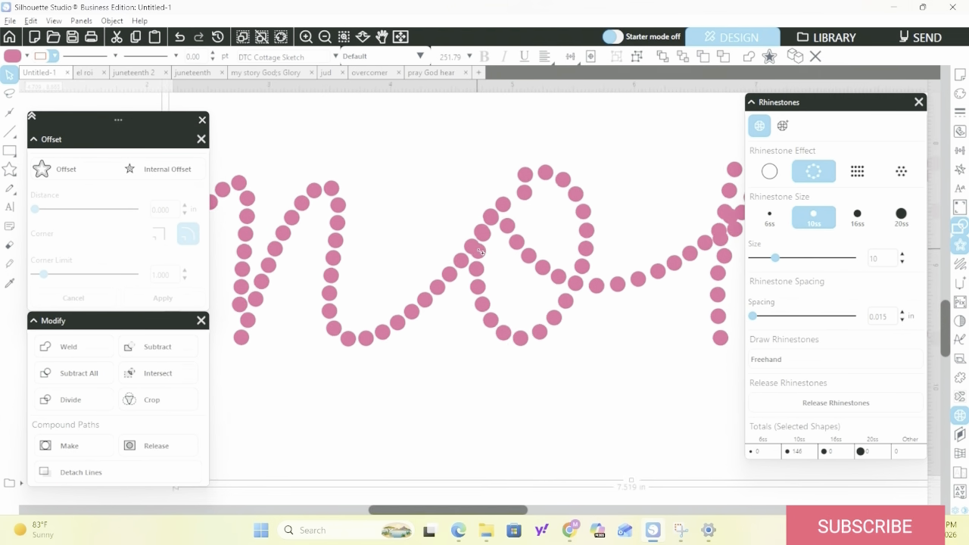
pyautogui.scroll(2, 479, 251)
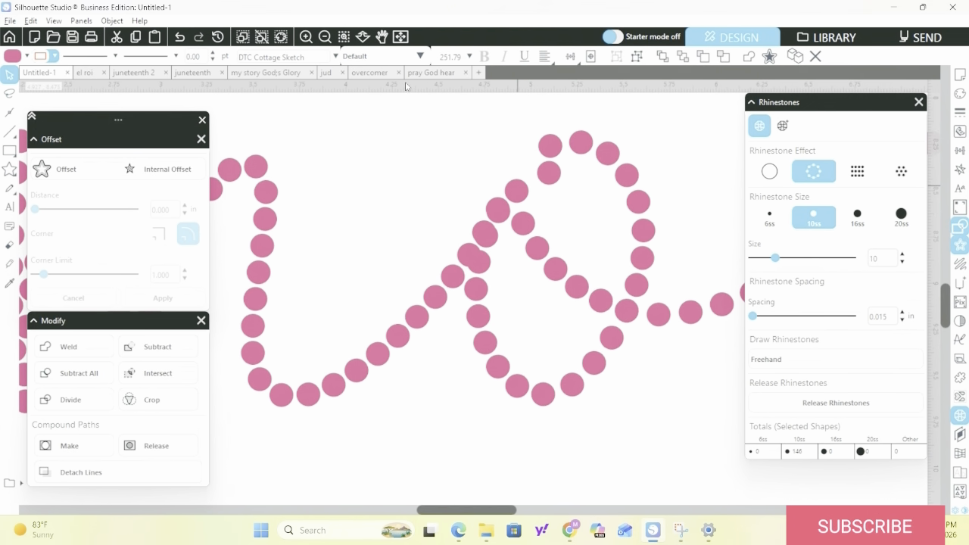
pyautogui.click(324, 37)
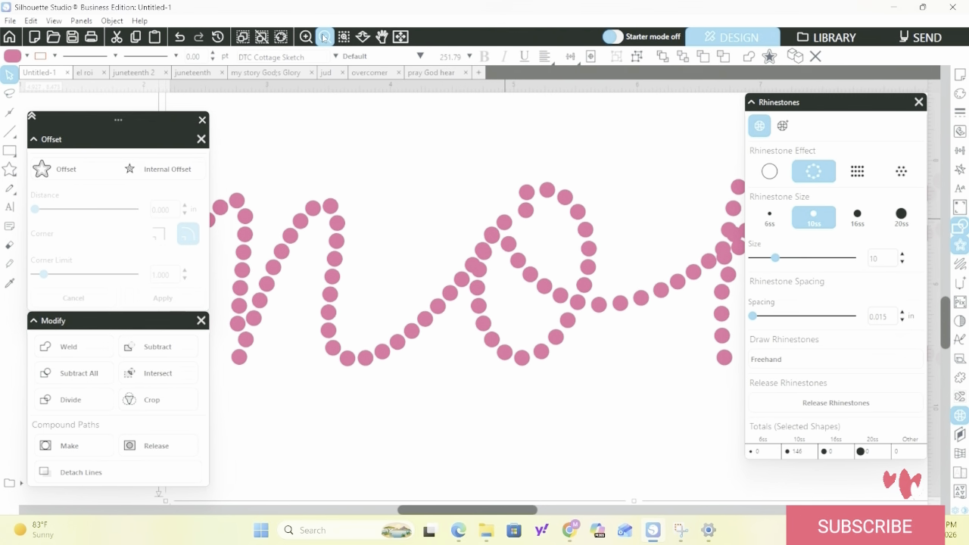
pyautogui.click(324, 37)
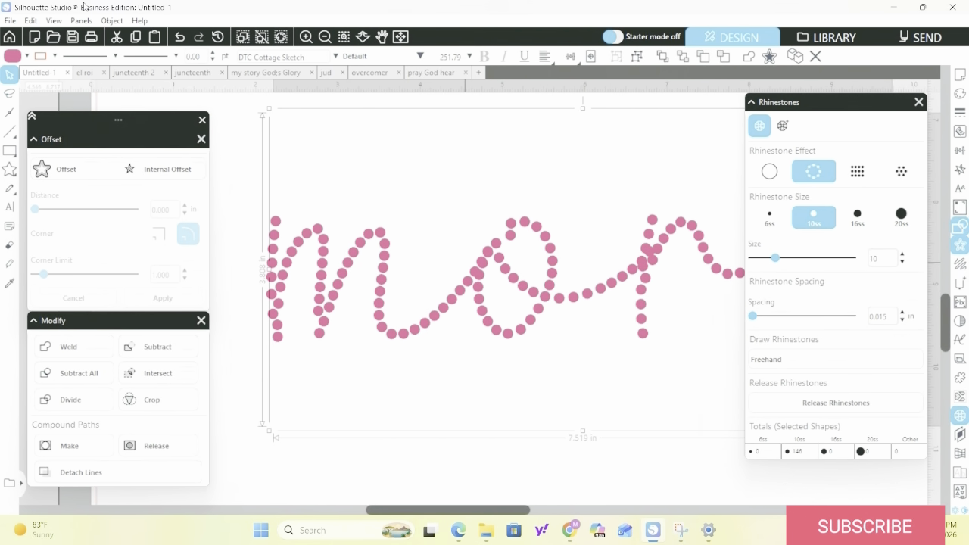
pyautogui.click(109, 22)
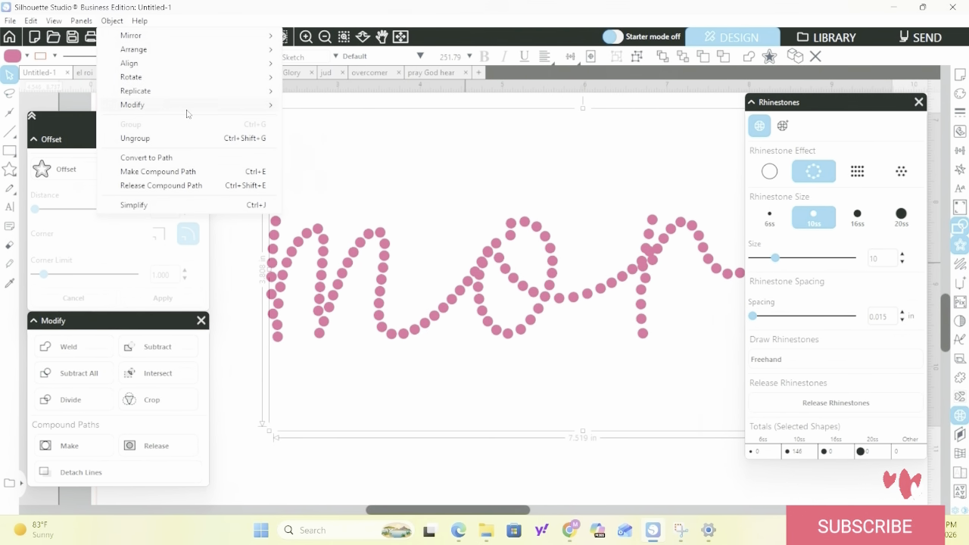
pyautogui.moveTo(187, 113)
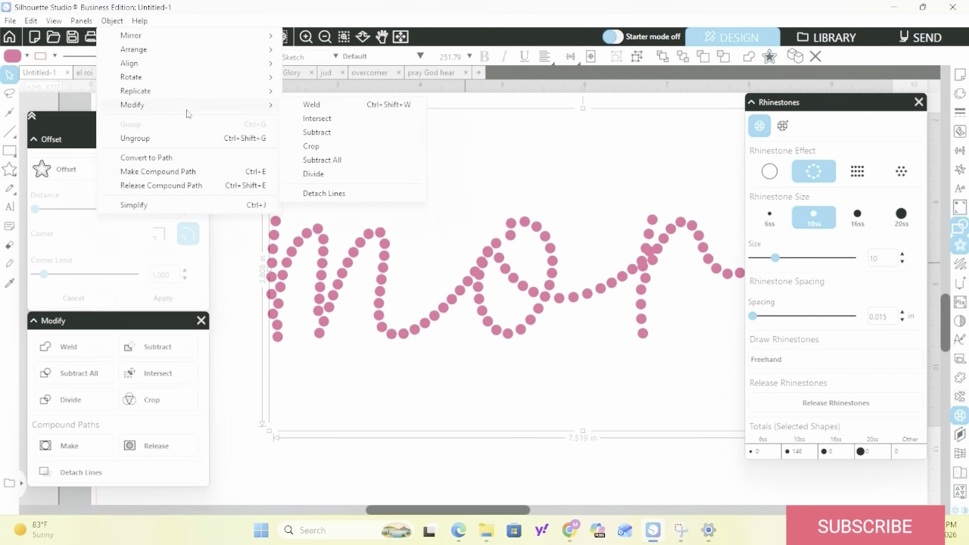
pyautogui.click(315, 105)
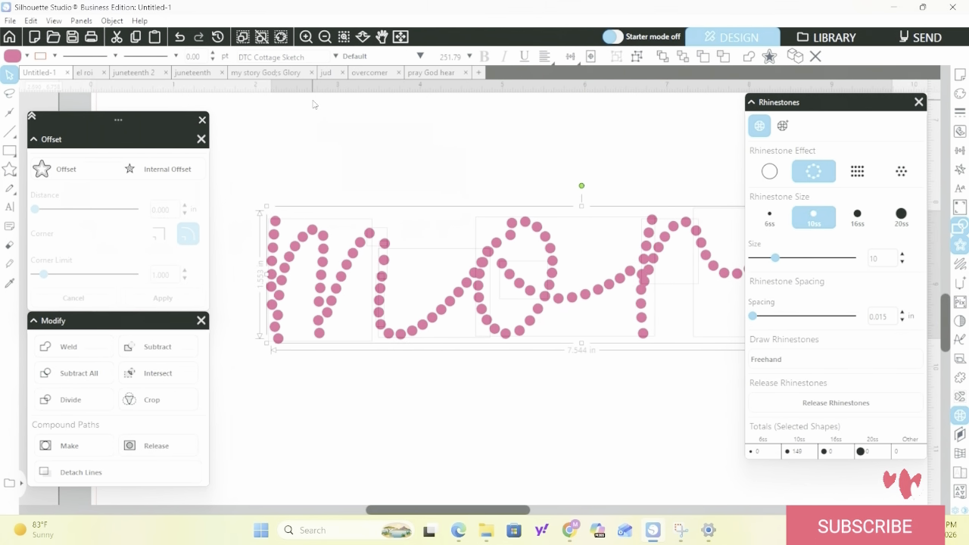
pyautogui.rightClick(512, 295)
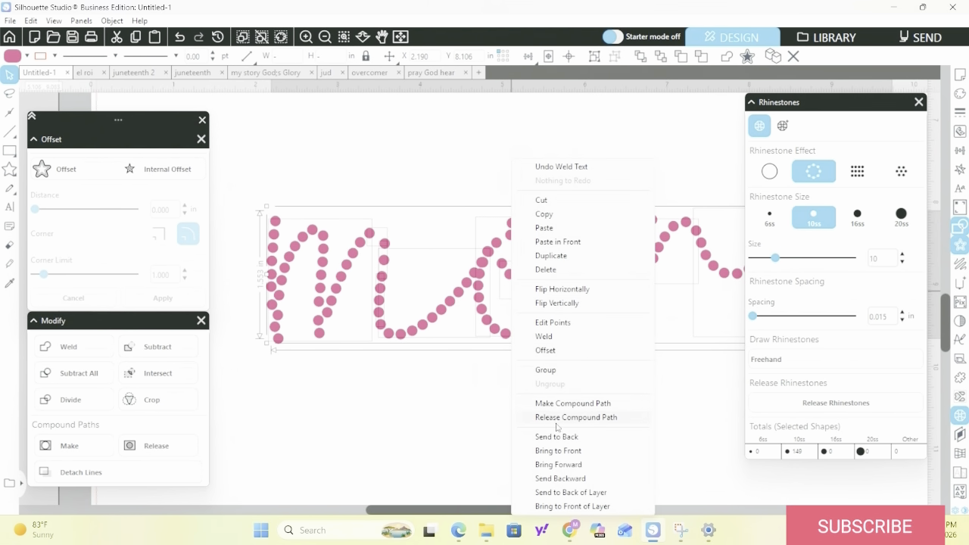
pyautogui.click(558, 404)
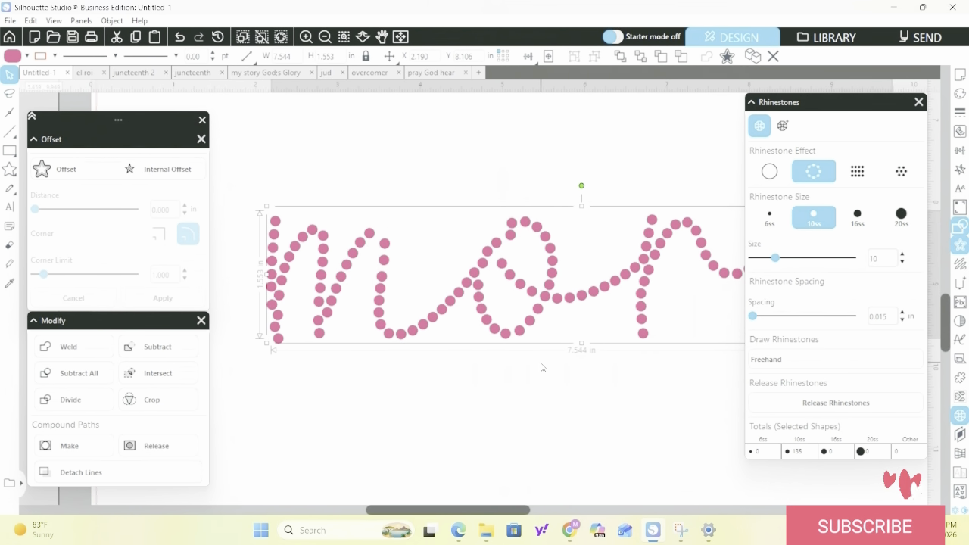
# Inspect the letter joins of the welded "more" and move the word up and left to about X 1.307, Y 7.282 in
pyautogui.scroll(8, 480, 277)
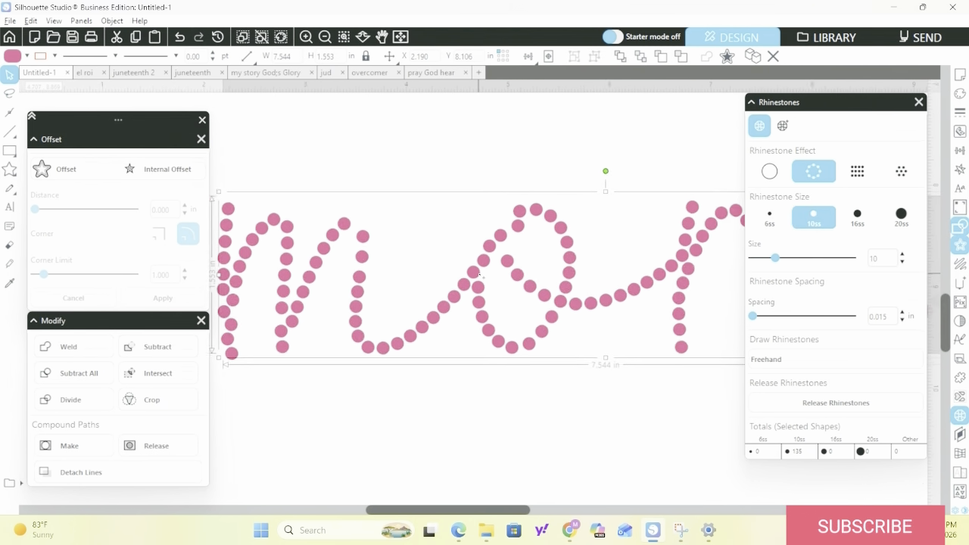
pyautogui.scroll(2, 480, 277)
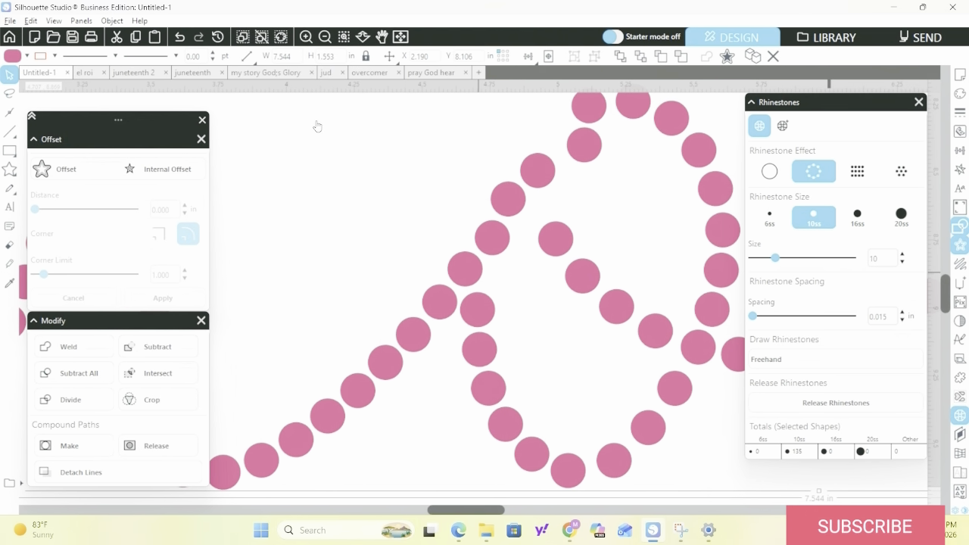
pyautogui.click(324, 37)
pyautogui.click(325, 37)
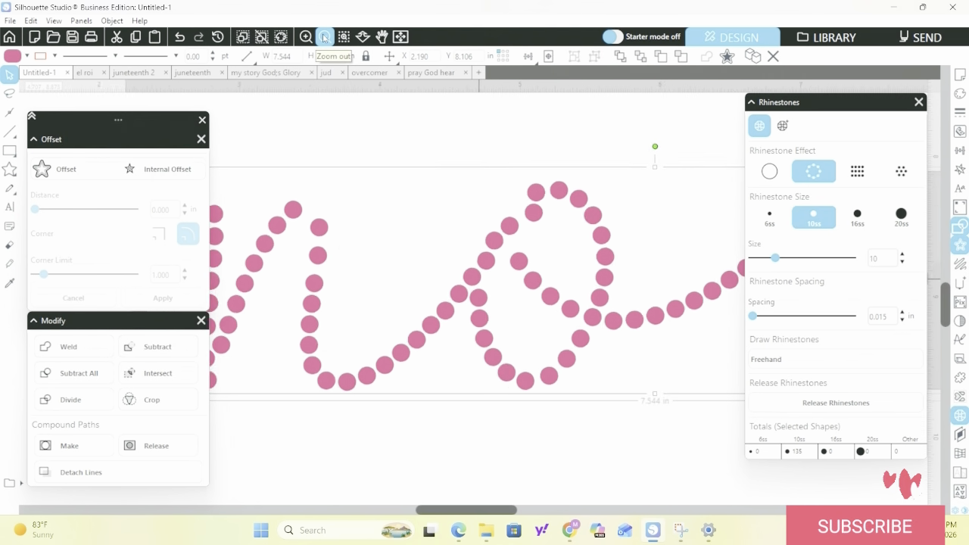
pyautogui.click(325, 37)
pyautogui.click(325, 37)
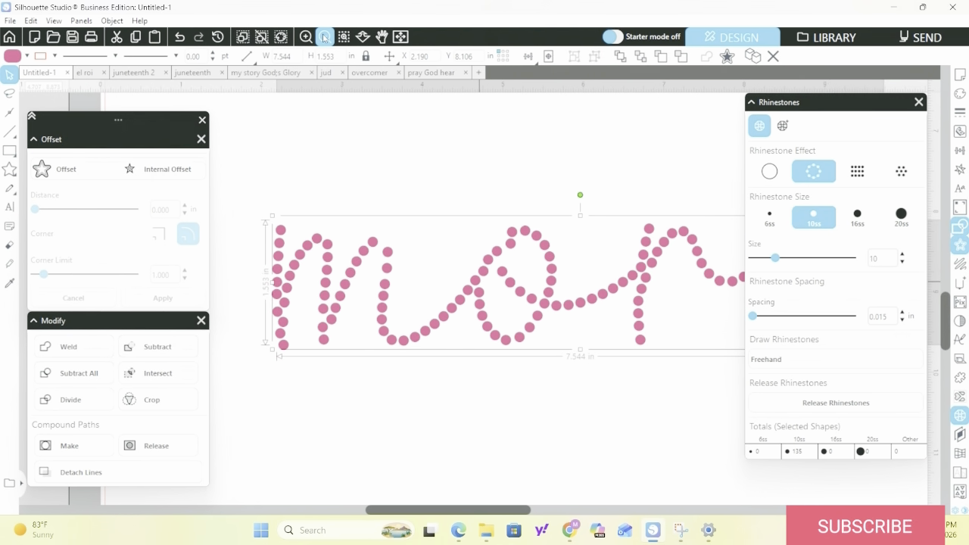
pyautogui.click(325, 37)
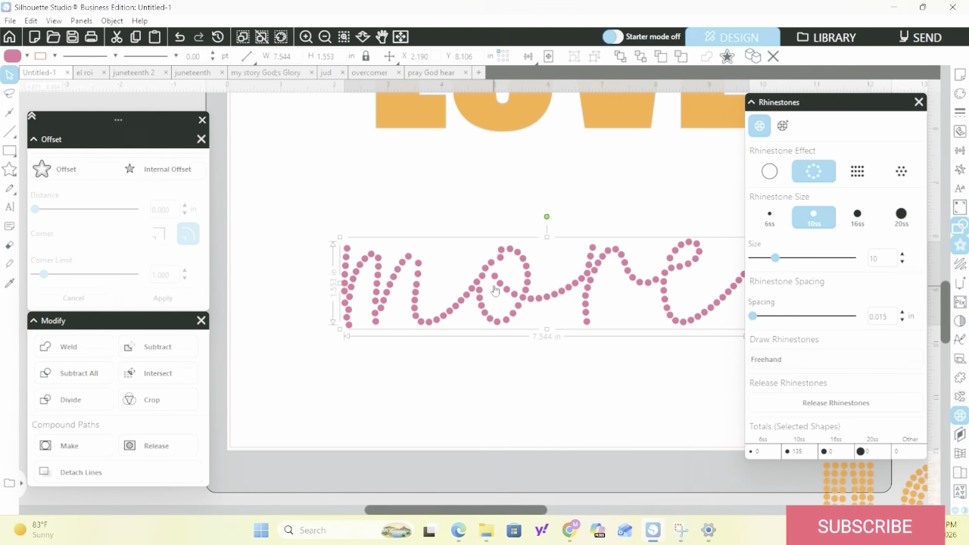
pyautogui.moveTo(494, 289); pyautogui.dragTo(447, 246)
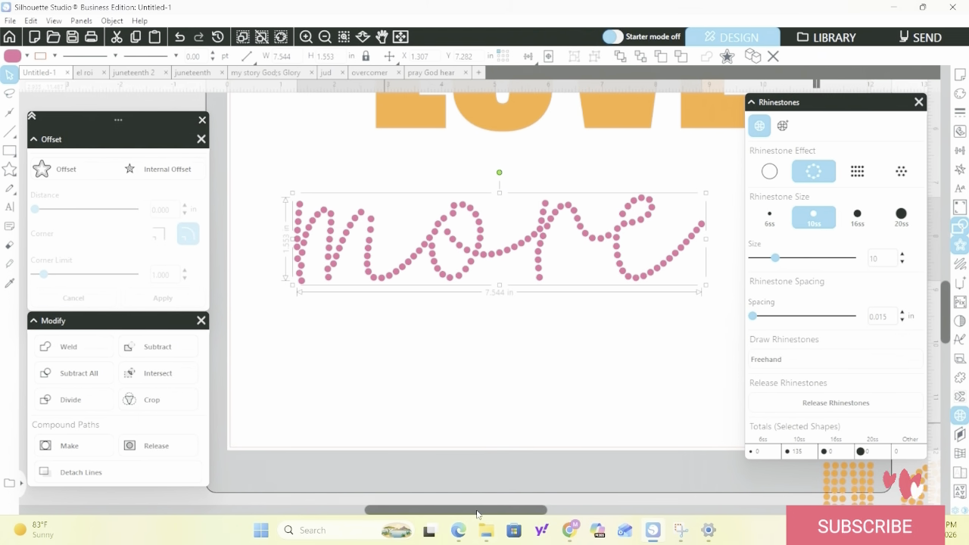
# Move the single-line "more" down off the solid LOVE and place LOVE above the rhinestone "more"
pyautogui.moveTo(477, 515); pyautogui.dragTo(536, 515)
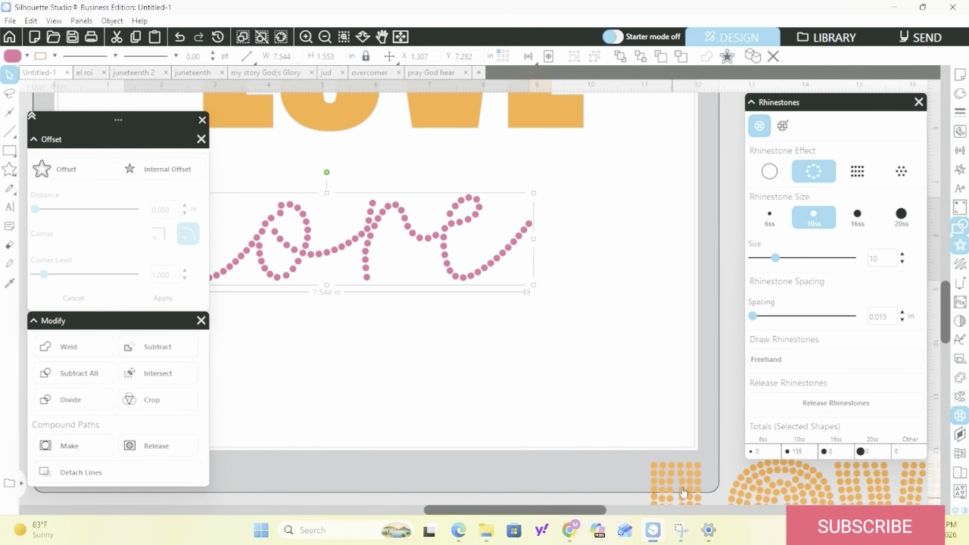
pyautogui.scroll(3, 470, 318)
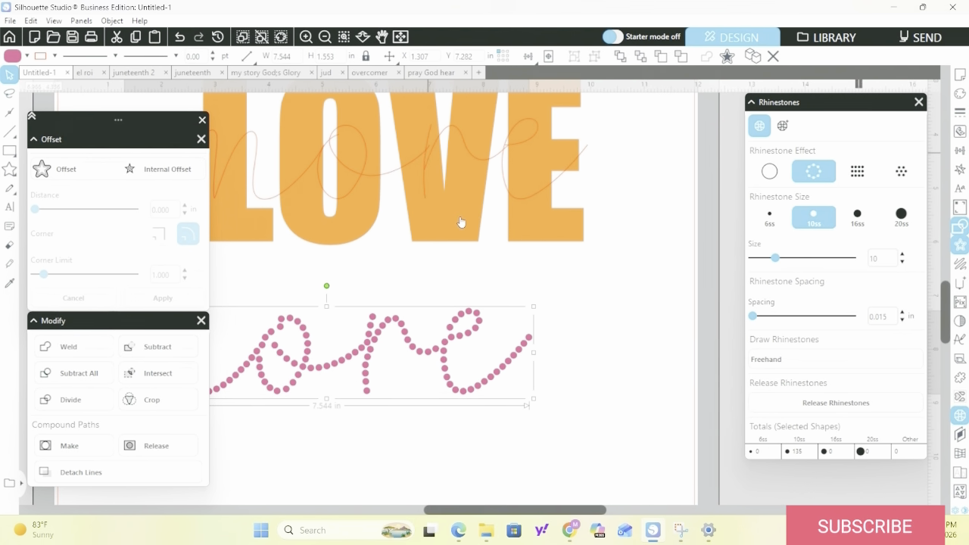
pyautogui.moveTo(461, 222); pyautogui.dragTo(421, 358)
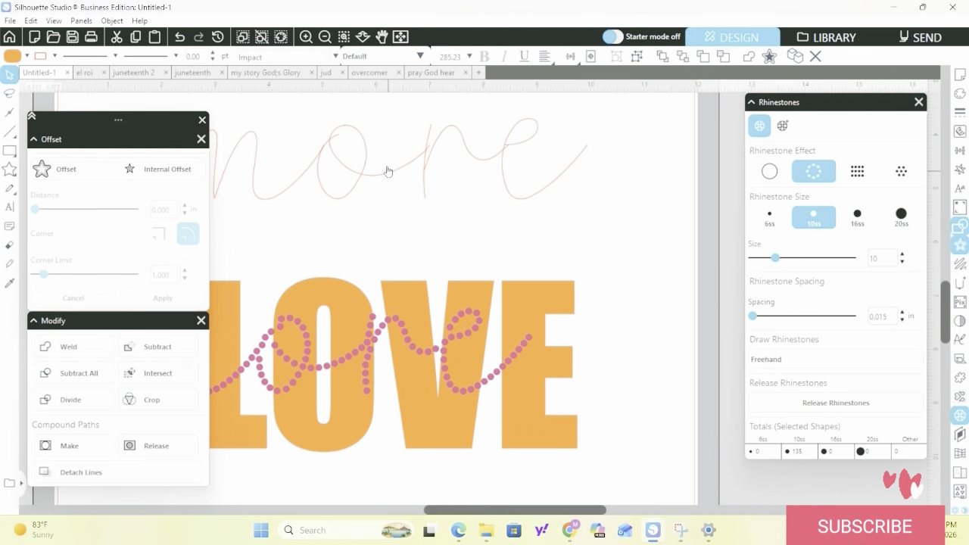
pyautogui.scroll(-1, 651, 325)
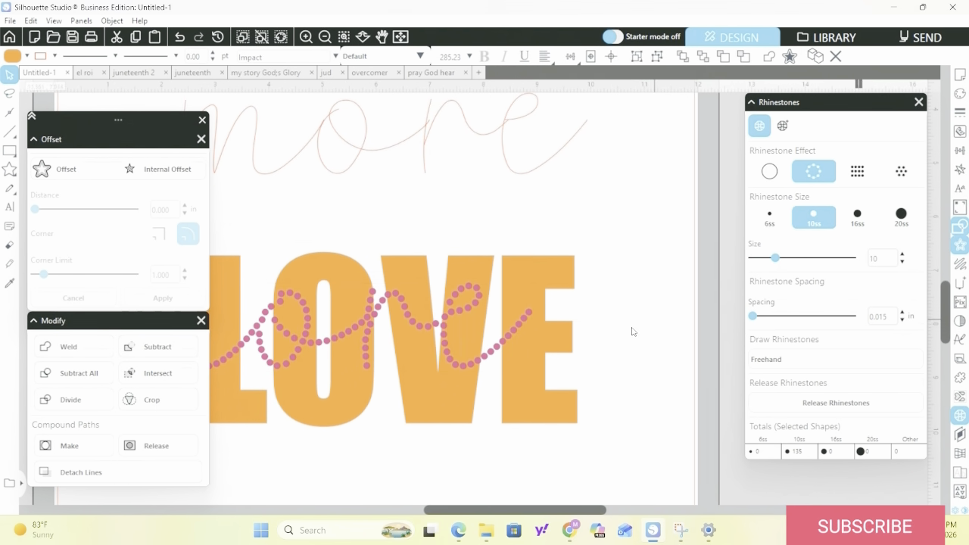
pyautogui.moveTo(477, 137); pyautogui.dragTo(573, 524)
pyautogui.moveTo(552, 317); pyautogui.dragTo(556, 151)
pyautogui.scroll(4, 556, 151)
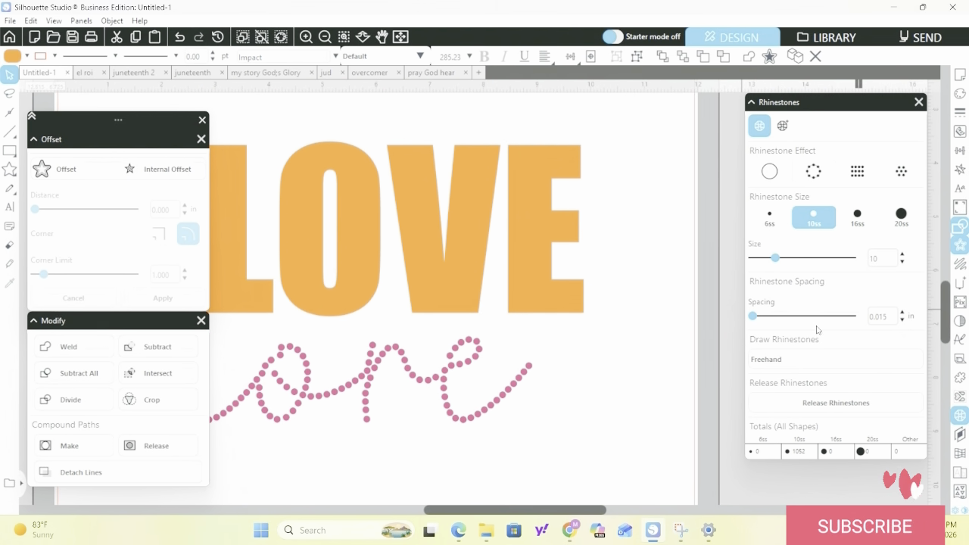
# Shift the solid LOVE slightly right and apply the radial fill rhinestone effect to it with 10ss stones
pyautogui.click(822, 357)
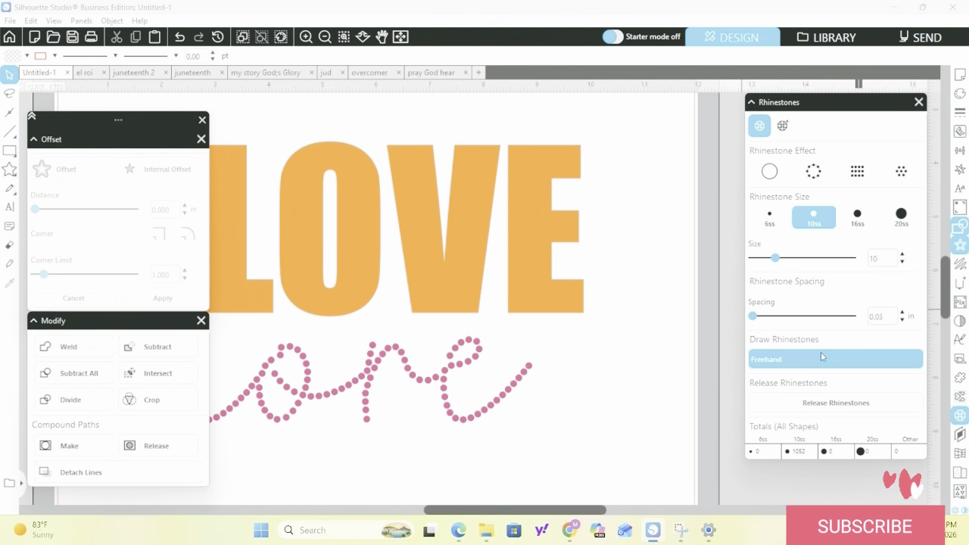
pyautogui.click(820, 352)
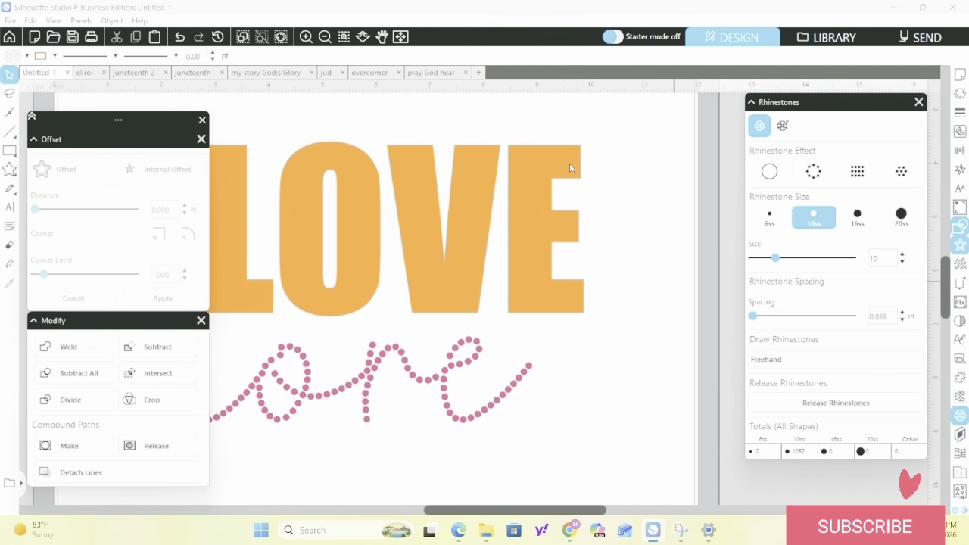
pyautogui.click(463, 189)
pyautogui.moveTo(464, 188); pyautogui.dragTo(511, 192)
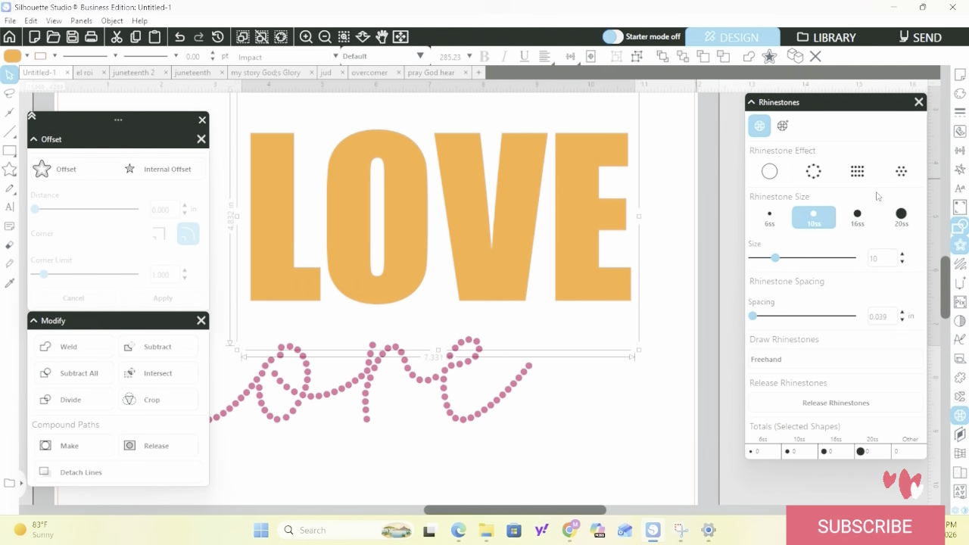
pyautogui.click(907, 179)
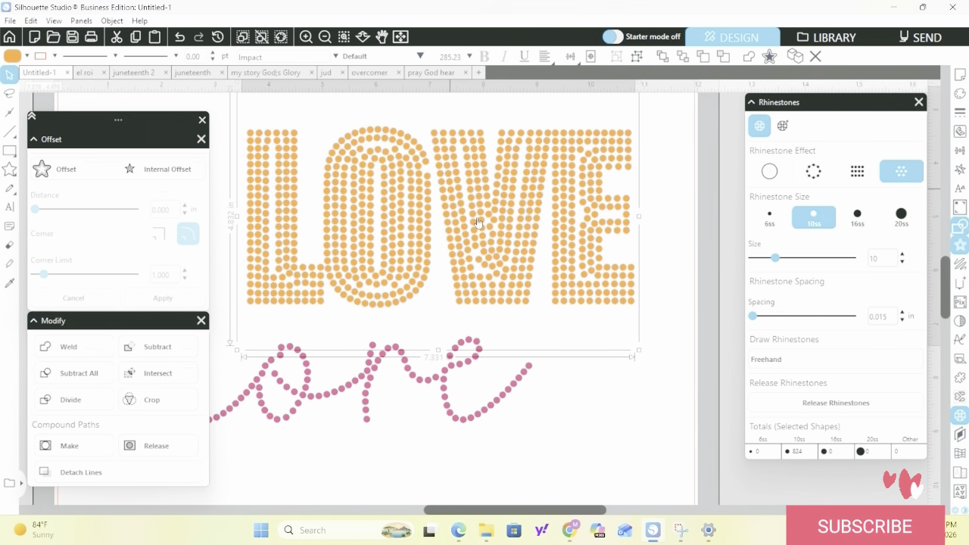
# Move the rhinestone LOVE below the page and lay the pink rhinestone "more" over it
pyautogui.moveTo(449, 193); pyautogui.dragTo(442, 505)
pyautogui.moveTo(375, 543)
pyautogui.mouseDown()
pyautogui.moveTo(399, 528)
pyautogui.moveTo(395, 536)
pyautogui.moveTo(432, 541)
pyautogui.mouseUp()
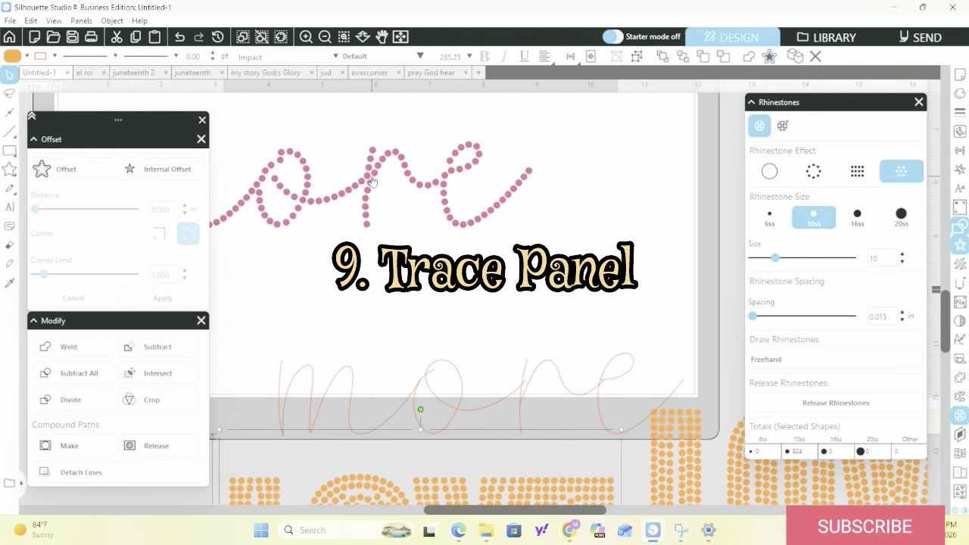
pyautogui.moveTo(371, 186); pyautogui.dragTo(296, 468)
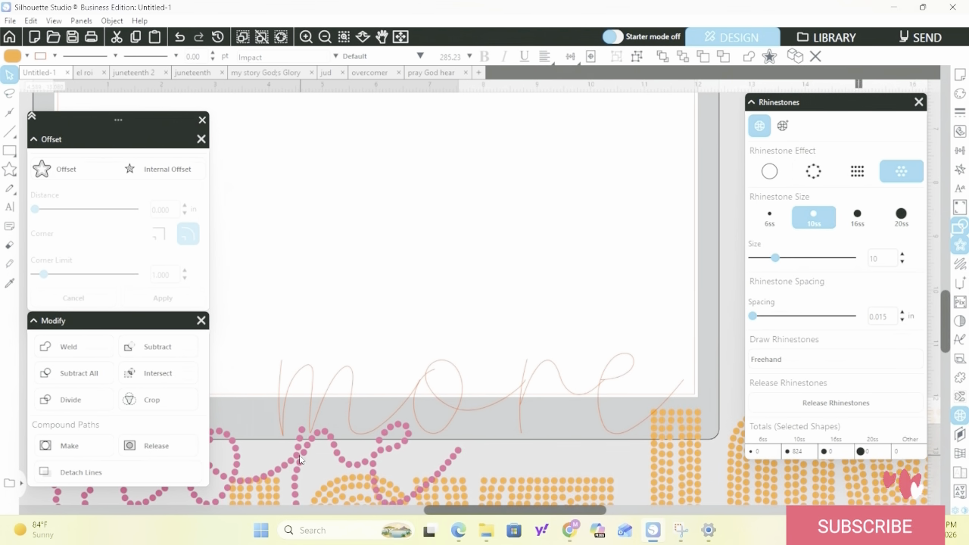
pyautogui.click(438, 456)
pyautogui.moveTo(487, 540)
# In Untitled-2, move the Offset and Modify panels clear of the page and place the black cross near the page's center
pyautogui.click(422, 465)
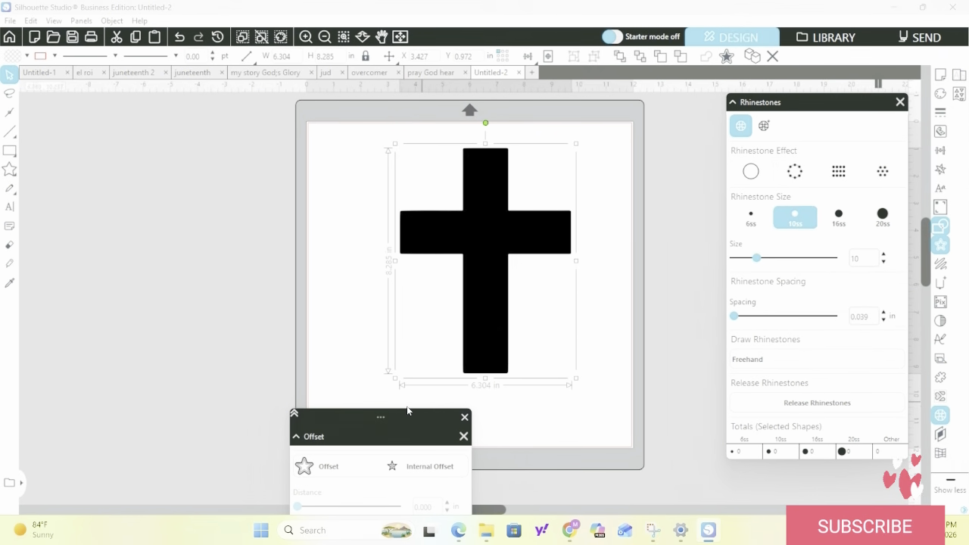
pyautogui.moveTo(393, 411); pyautogui.dragTo(96, 222)
pyautogui.moveTo(476, 225); pyautogui.dragTo(465, 234)
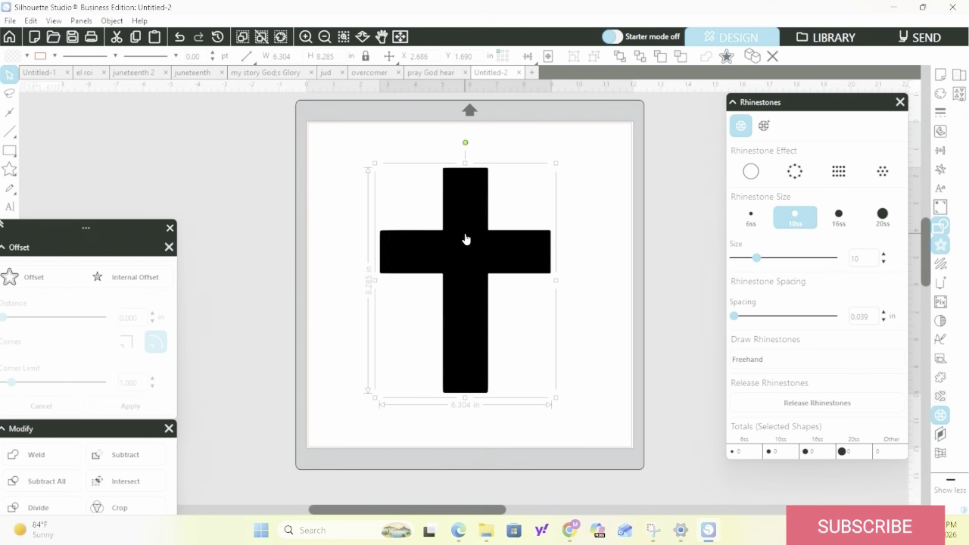
pyautogui.moveTo(466, 239)
pyautogui.mouseDown()
pyautogui.moveTo(537, 217)
pyautogui.moveTo(468, 239)
pyautogui.mouseUp()
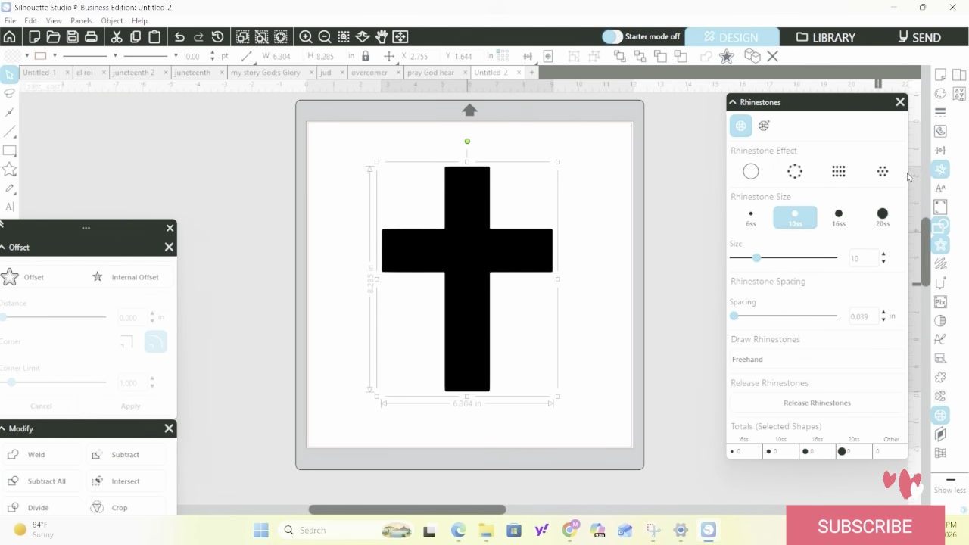
# Try the radial fill rhinestone effect with 10ss stones on the black cross image, and remove the effect
pyautogui.click(882, 171)
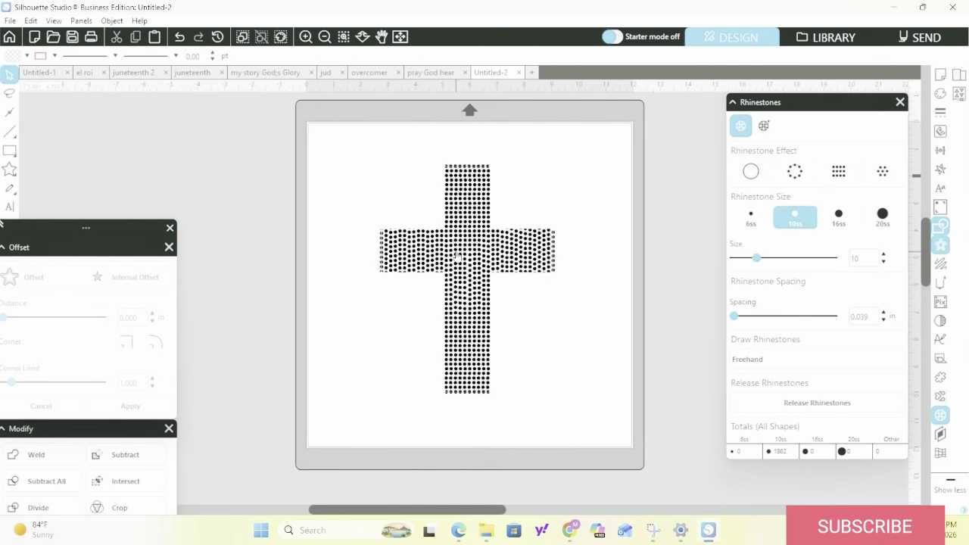
pyautogui.scroll(4, 458, 258)
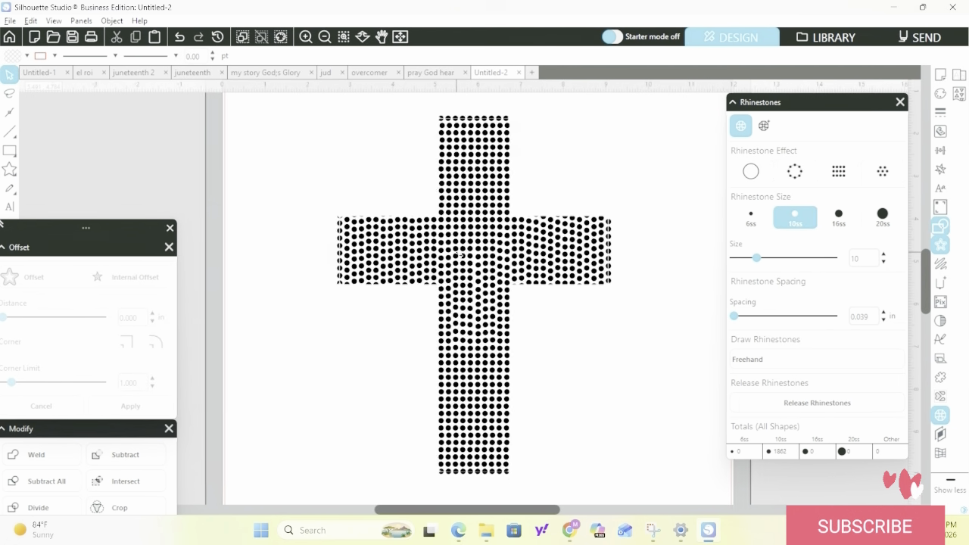
pyautogui.scroll(2, 356, 201)
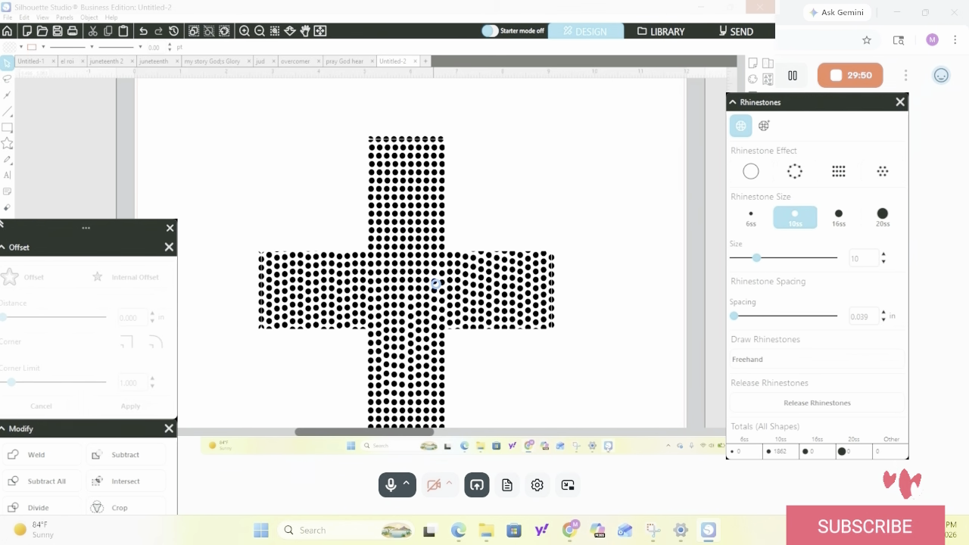
pyautogui.scroll(-2, 437, 288)
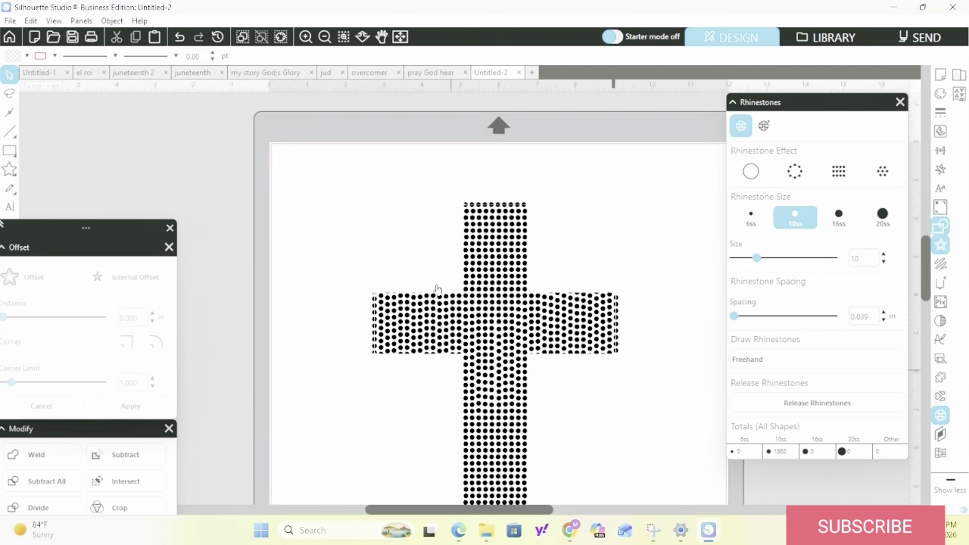
pyautogui.scroll(-2, 436, 287)
pyautogui.click(476, 318)
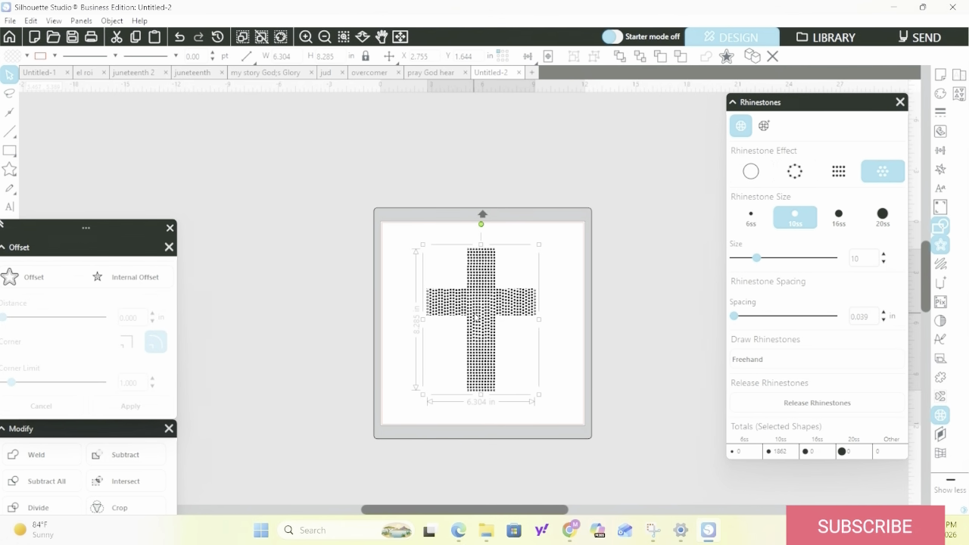
pyautogui.click(753, 172)
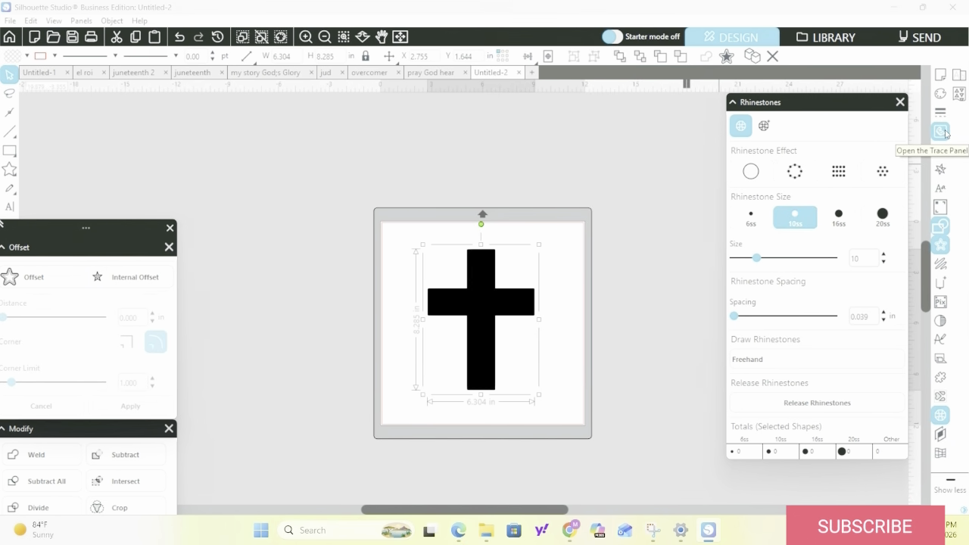
# Move the Rhinestones panel lower, open the Trace panel and select a trace area about 8.4 by 10.7 in around the black cross
pyautogui.moveTo(844, 103); pyautogui.dragTo(811, 254)
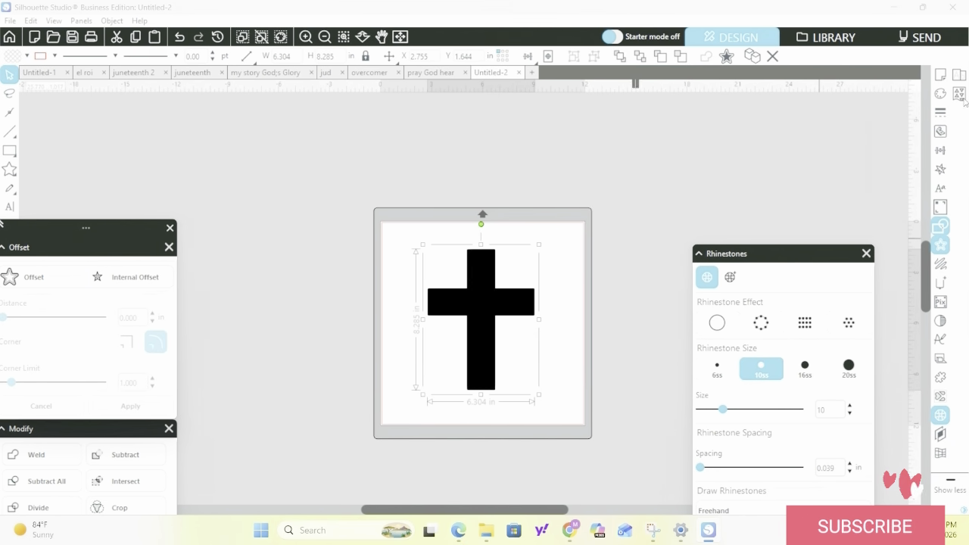
pyautogui.click(940, 133)
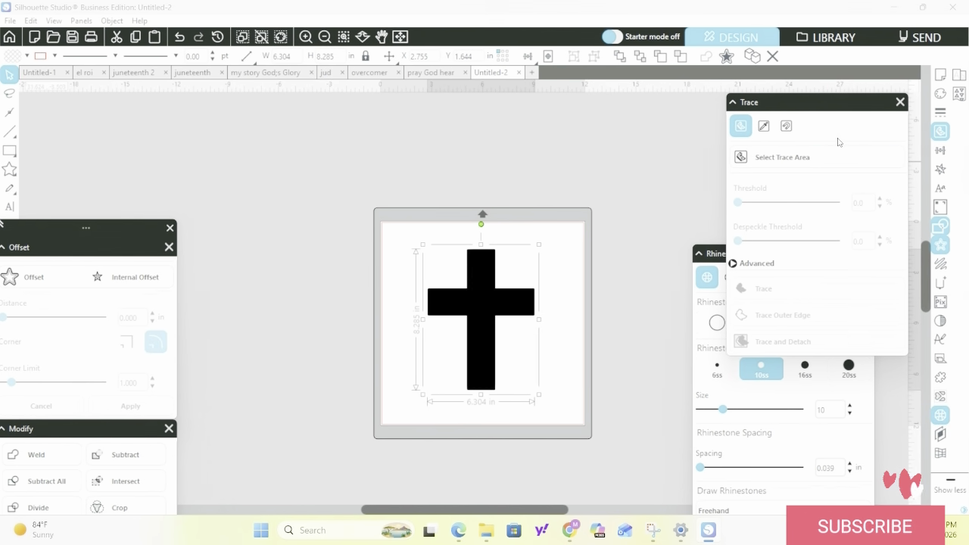
pyautogui.click(780, 157)
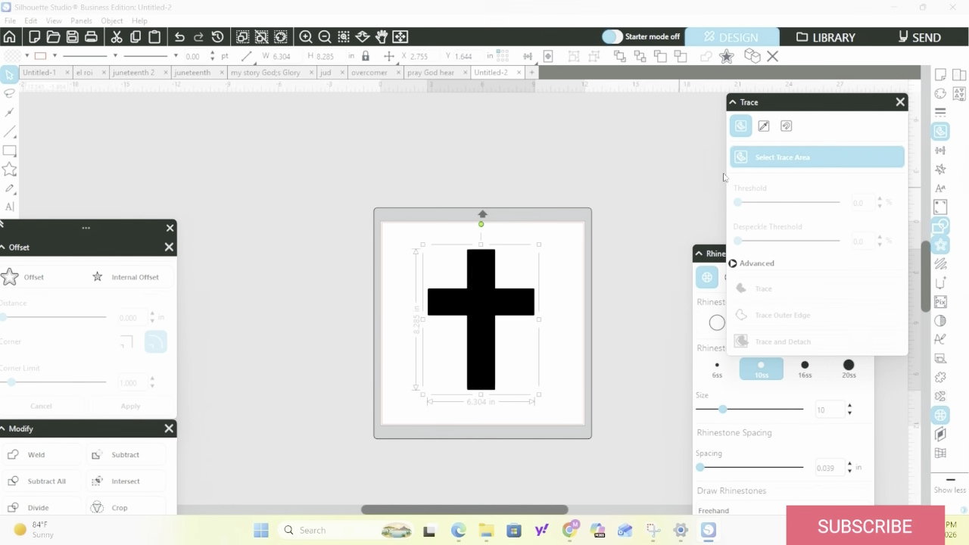
pyautogui.click(795, 160)
pyautogui.moveTo(405, 234)
pyautogui.mouseDown()
pyautogui.moveTo(432, 305)
pyautogui.moveTo(556, 376)
pyautogui.moveTo(550, 418)
pyautogui.mouseUp()
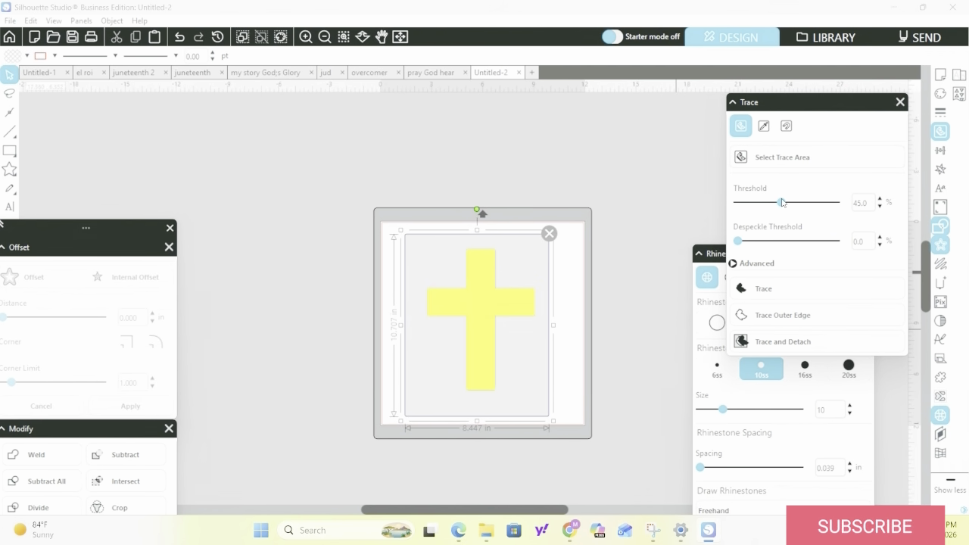
# Trace the cross with a 50% threshold and move the original black image off the page, up and to the left
pyautogui.moveTo(782, 203); pyautogui.dragTo(787, 203)
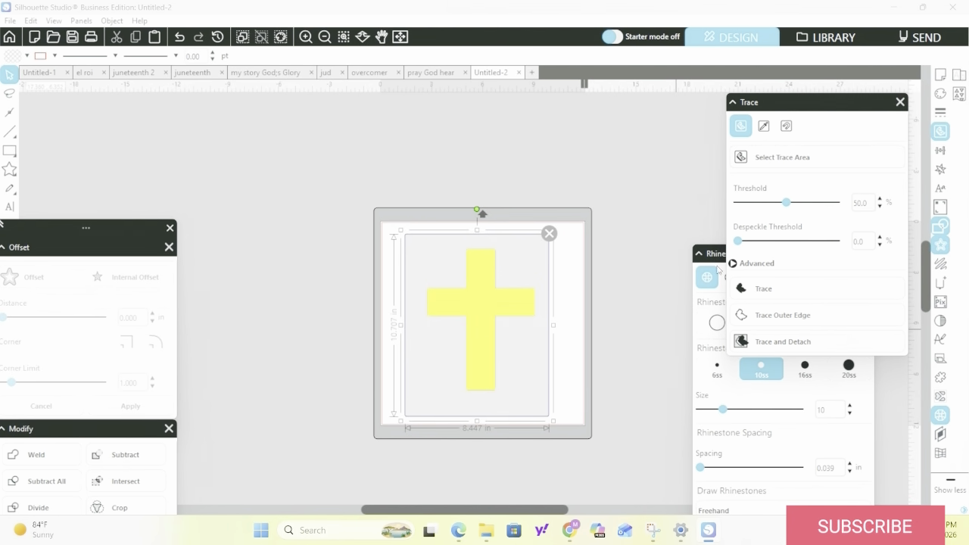
pyautogui.click(789, 289)
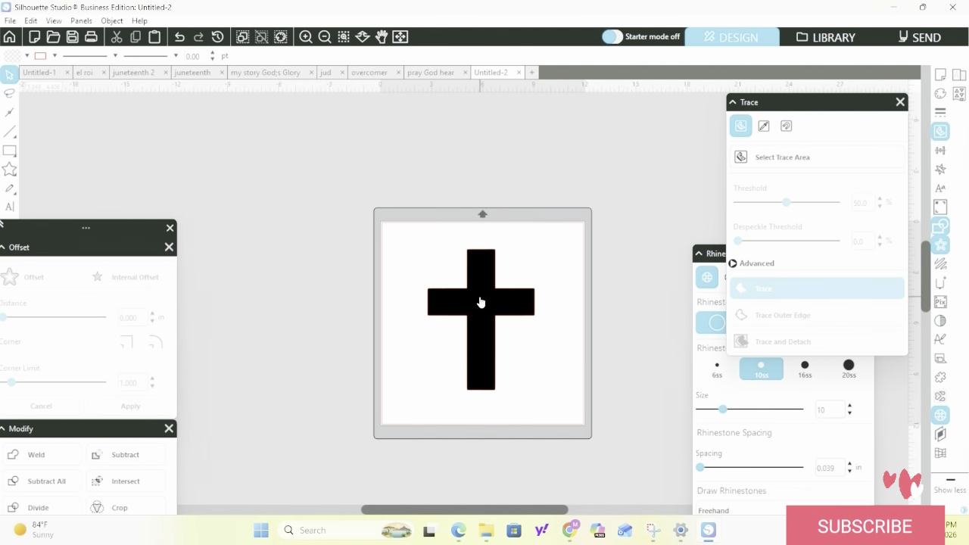
pyautogui.moveTo(480, 302)
pyautogui.mouseDown()
pyautogui.moveTo(392, 297)
pyautogui.moveTo(320, 205)
pyautogui.moveTo(259, 159)
pyautogui.moveTo(252, 166)
pyautogui.mouseUp()
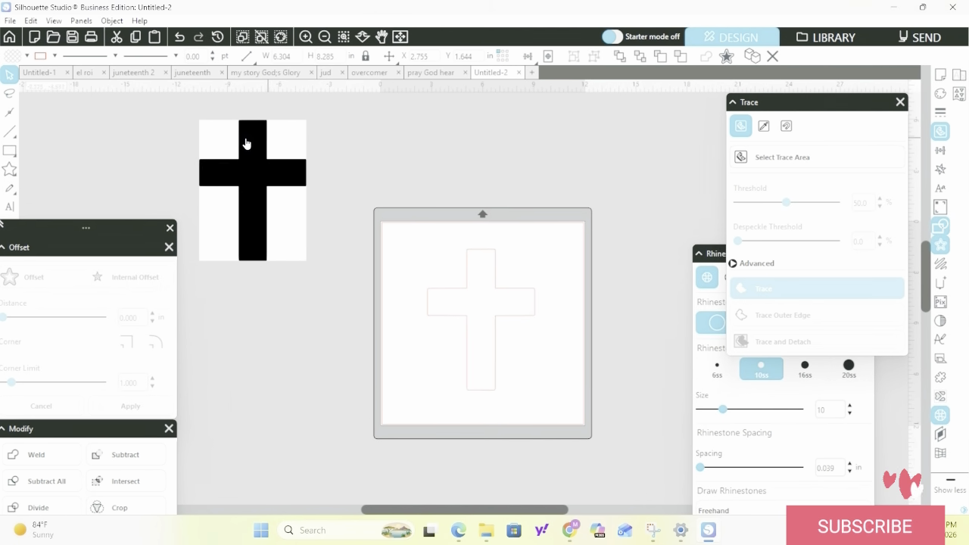
pyautogui.click(248, 204)
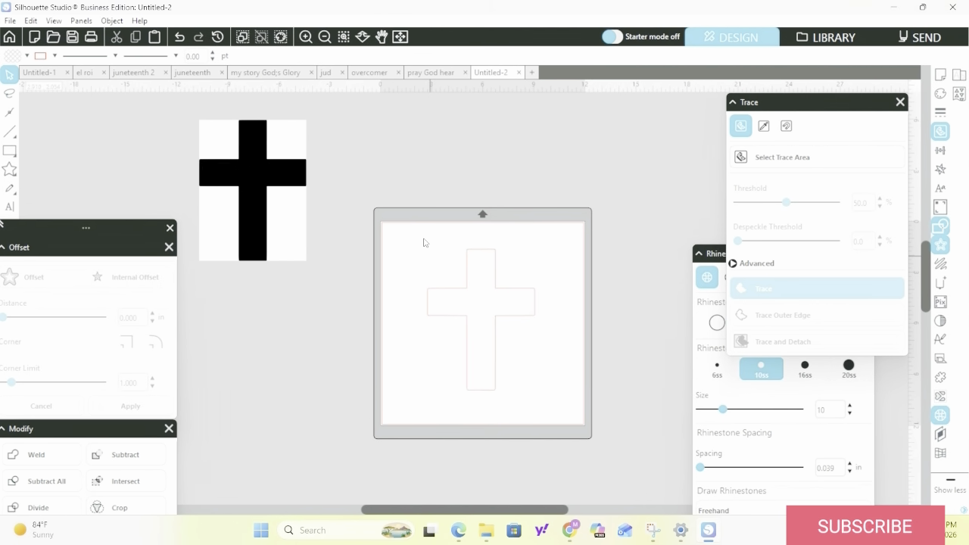
# Fill the traced cross outline with pink and set its line color to transparent
pyautogui.click(493, 378)
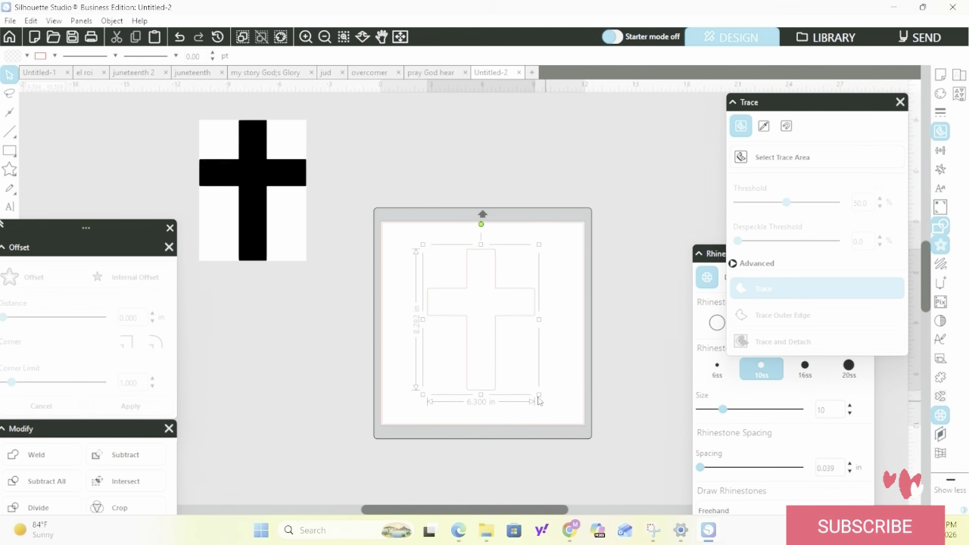
pyautogui.click(27, 56)
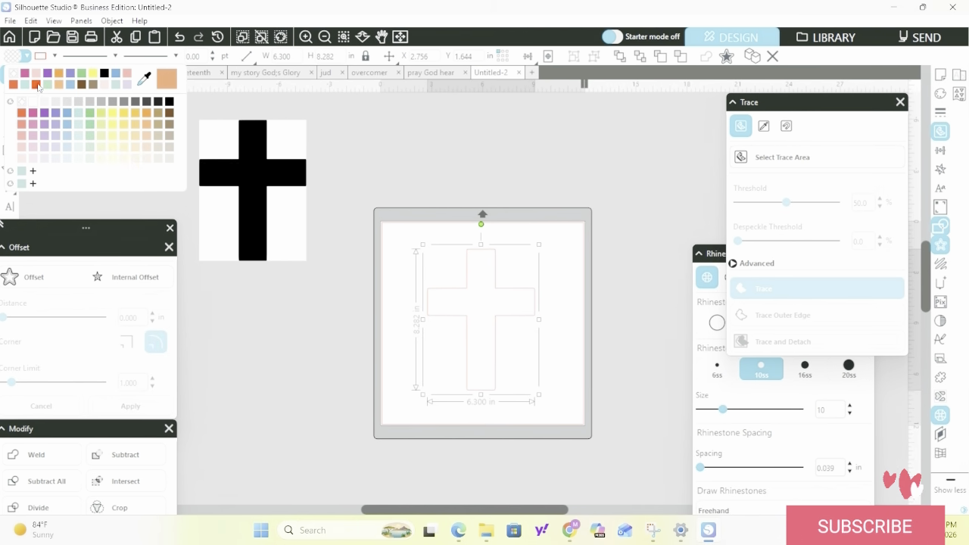
pyautogui.click(25, 74)
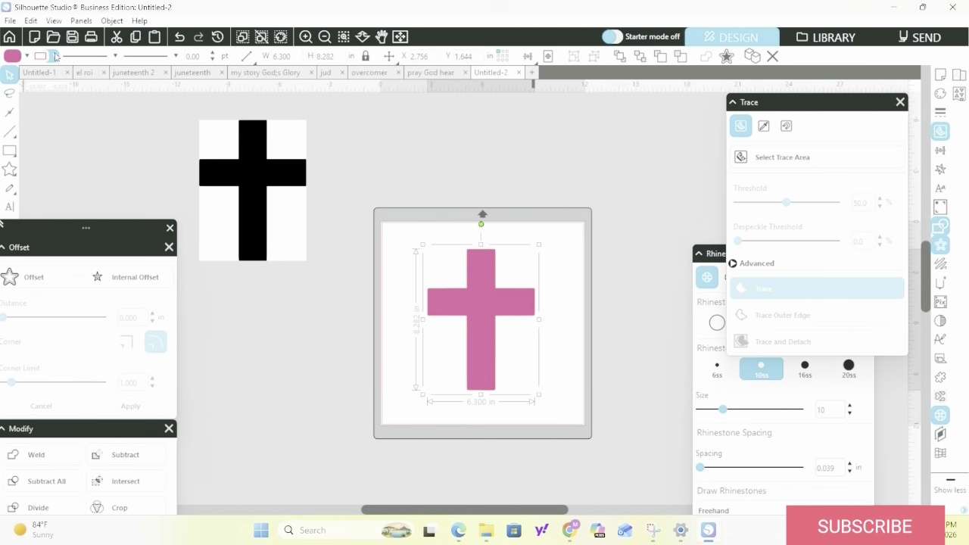
pyautogui.click(56, 56)
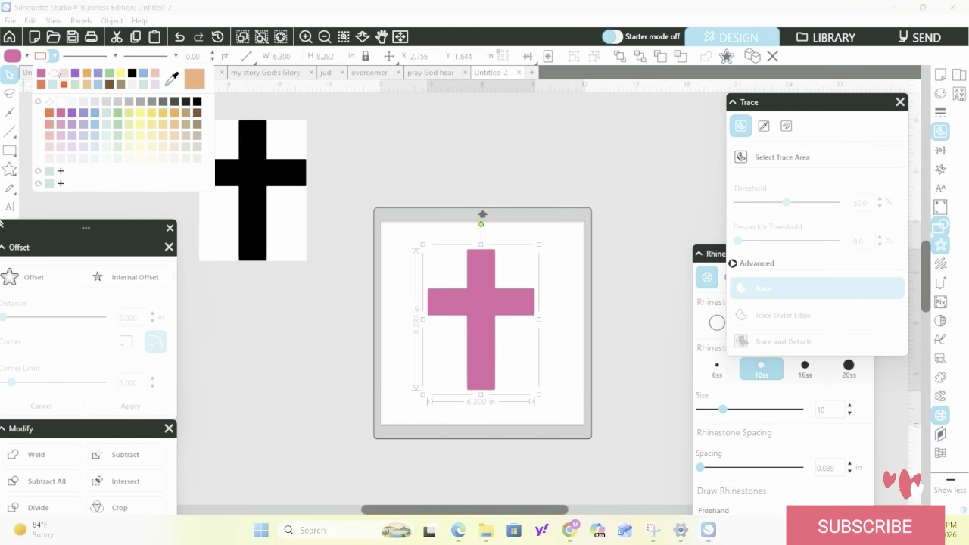
pyautogui.click(55, 73)
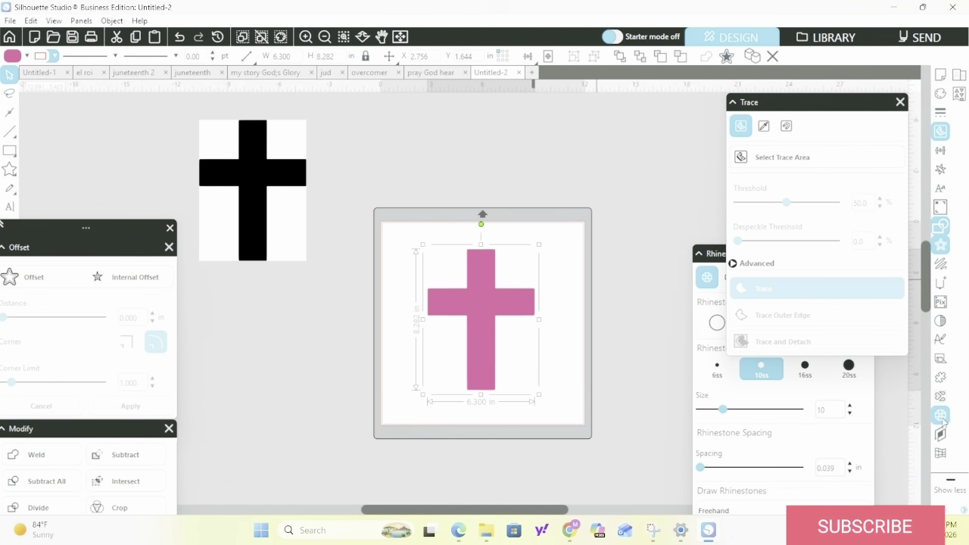
# Apply the radial fill rhinestone effect to the pink traced cross and replace it with a linear fill, using 10ss stones
pyautogui.click(709, 261)
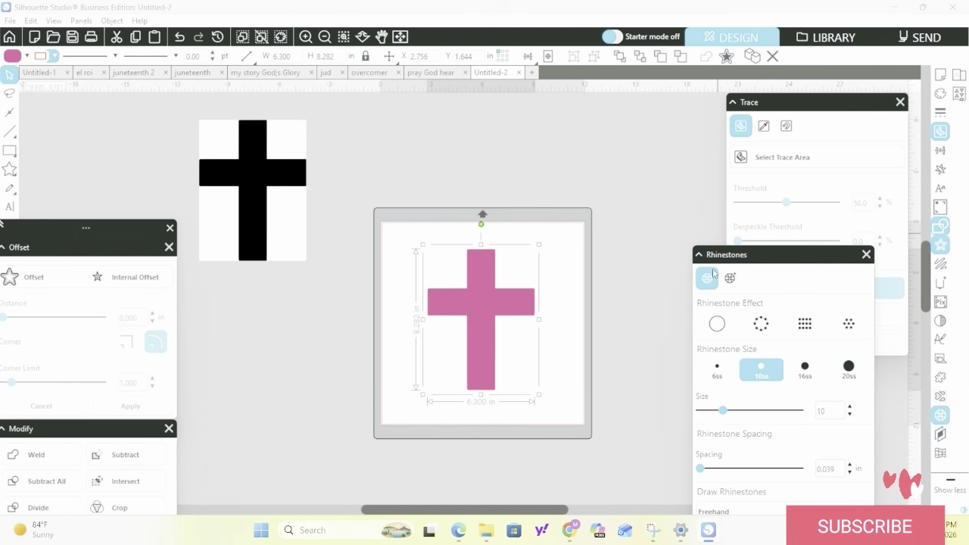
pyautogui.click(845, 334)
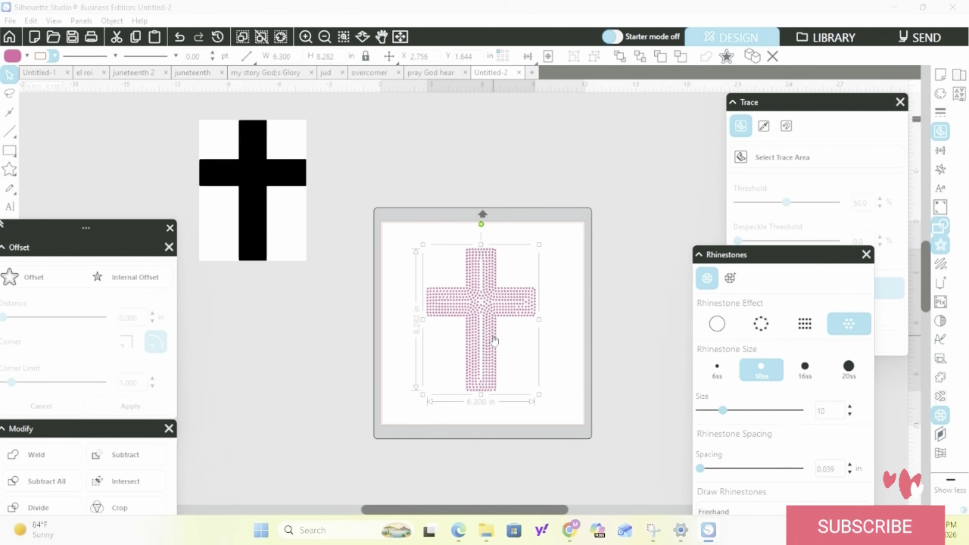
pyautogui.scroll(3, 426, 346)
pyautogui.scroll(3, 426, 346)
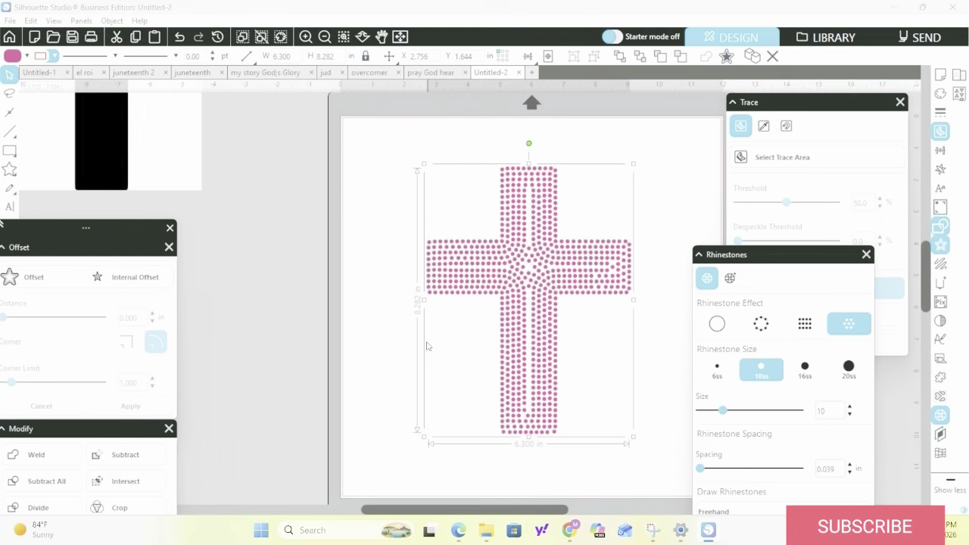
pyautogui.click(810, 323)
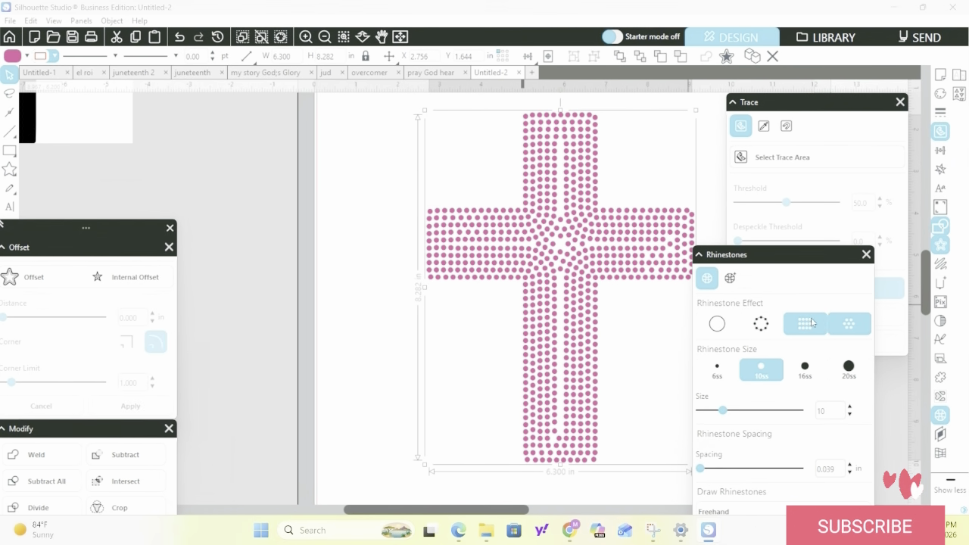
pyautogui.click(760, 324)
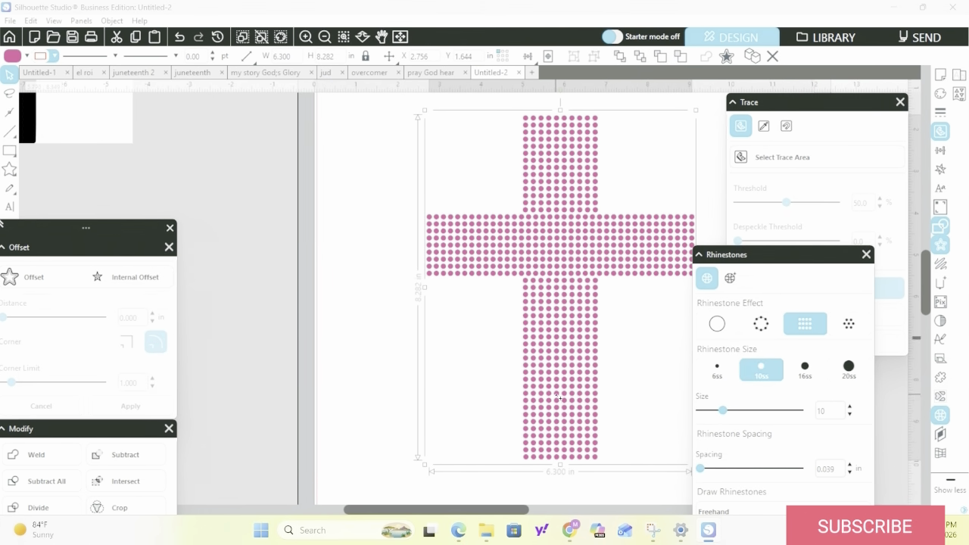
# Examine the stone spacing and row alignment of the linear-filled cross up close and as a whole
pyautogui.scroll(5, 558, 396)
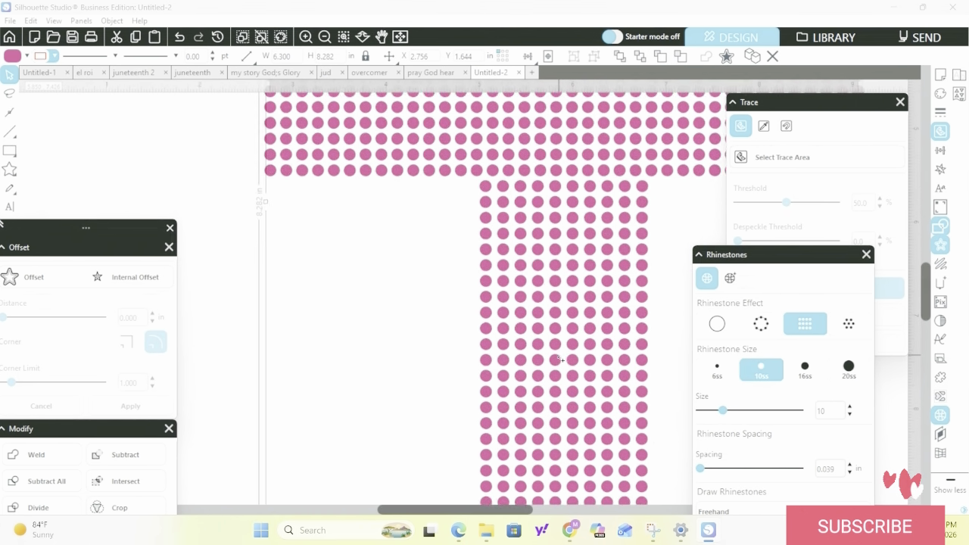
pyautogui.scroll(5, 560, 358)
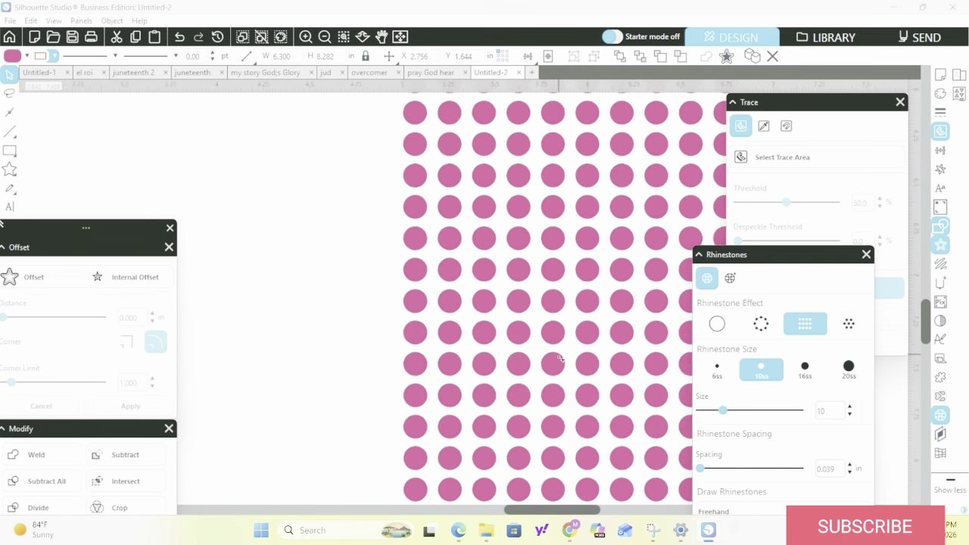
pyautogui.scroll(-10, 560, 358)
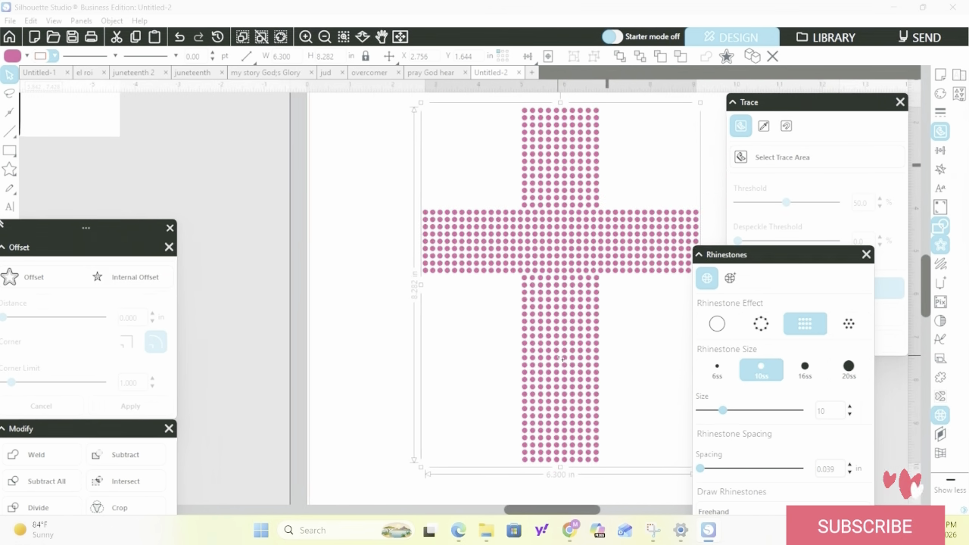
pyautogui.scroll(-2, 560, 358)
pyautogui.scroll(5, 560, 359)
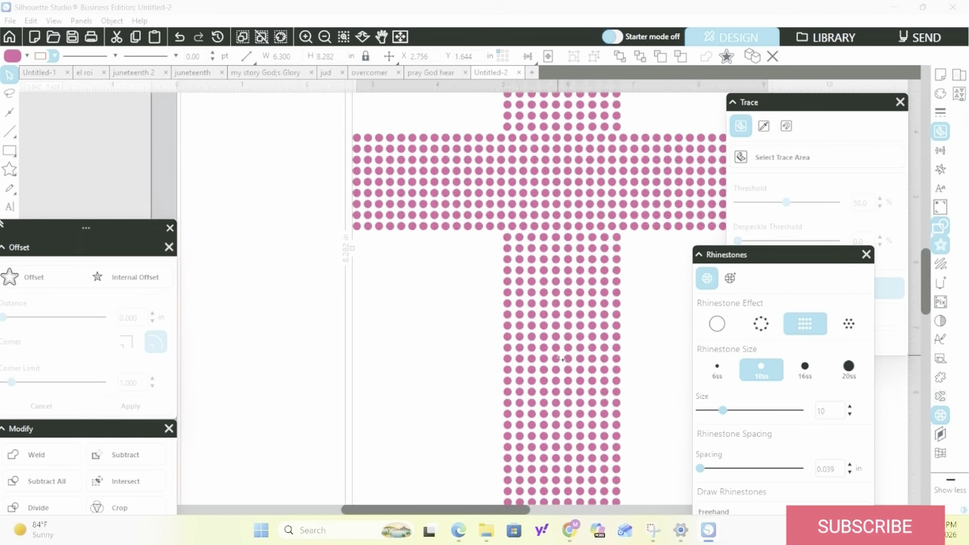
pyautogui.scroll(6, 560, 359)
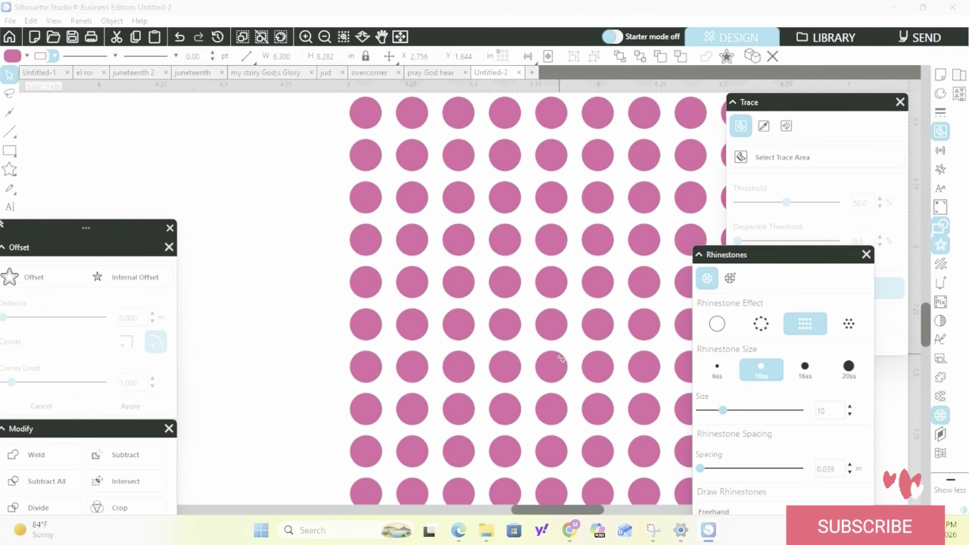
pyautogui.scroll(2, 560, 359)
pyautogui.scroll(-3, 560, 359)
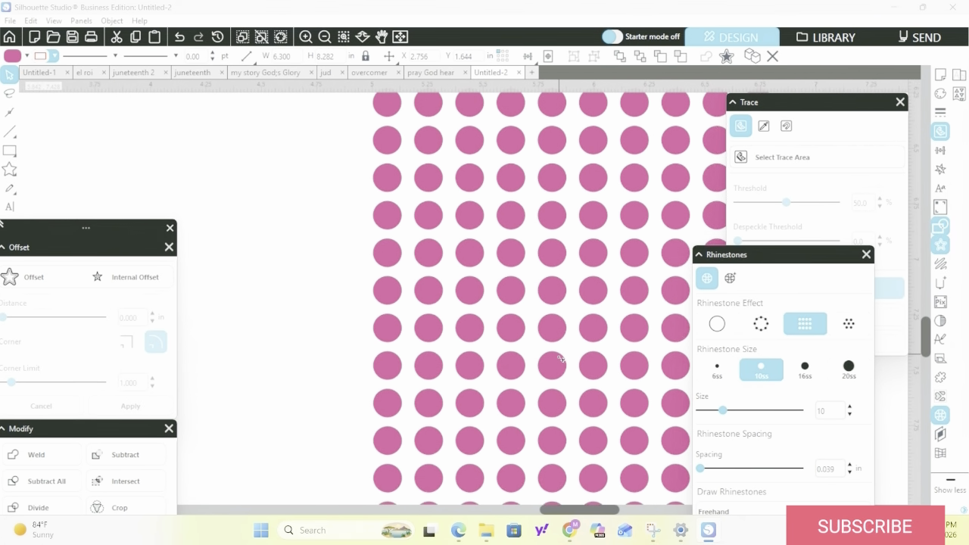
pyautogui.scroll(-5, 560, 359)
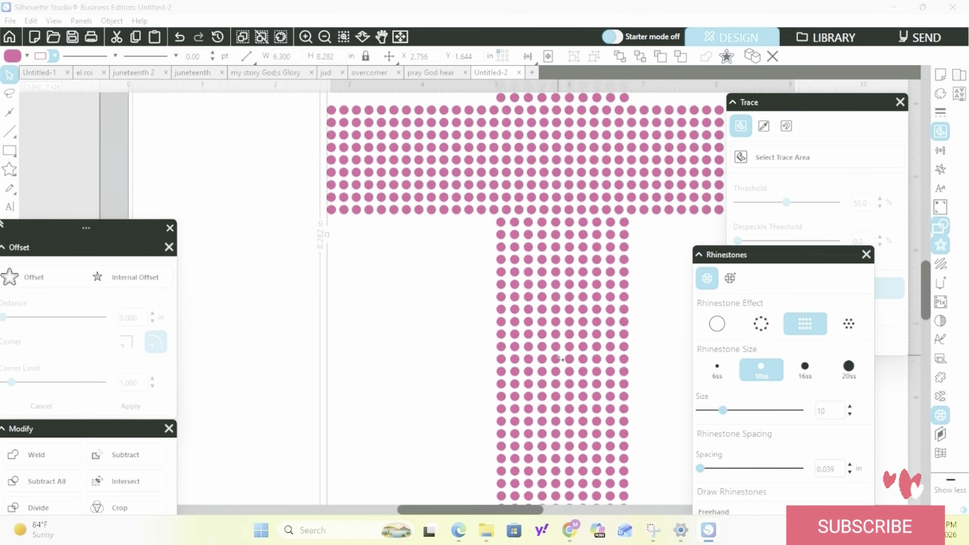
pyautogui.scroll(-6, 560, 359)
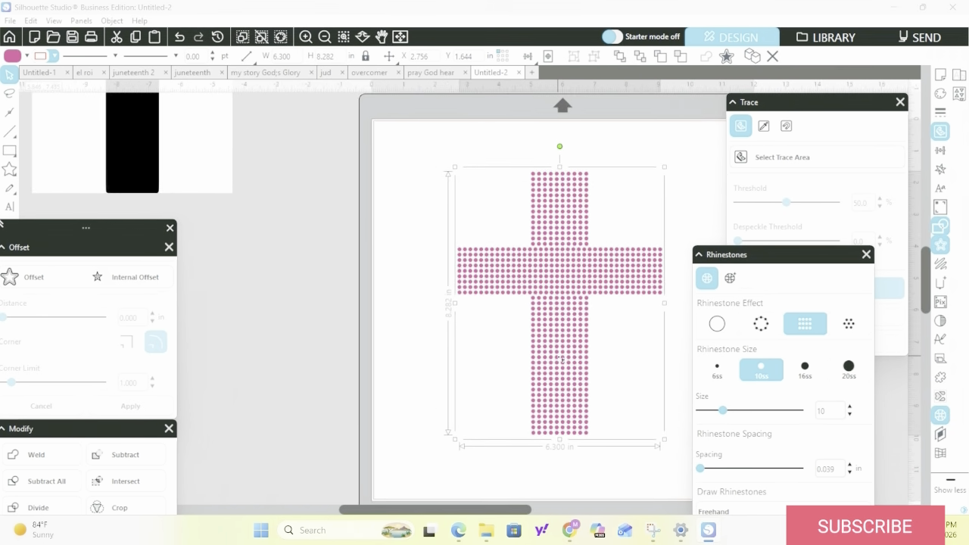
pyautogui.scroll(-1, 561, 359)
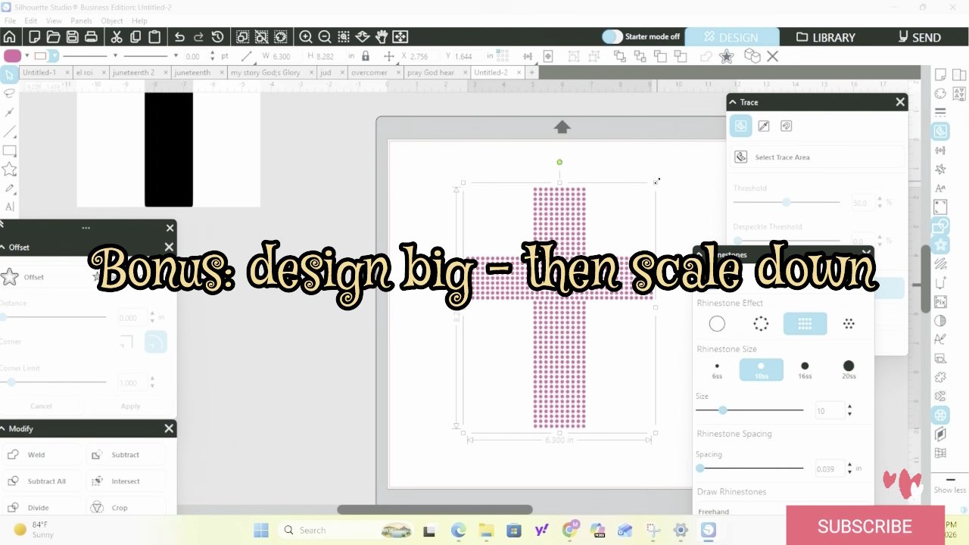
# Enlarge the rhinestone cross proportionally to about 7.77 in wide and 10.22 in high
pyautogui.moveTo(657, 182); pyautogui.dragTo(725, 147)
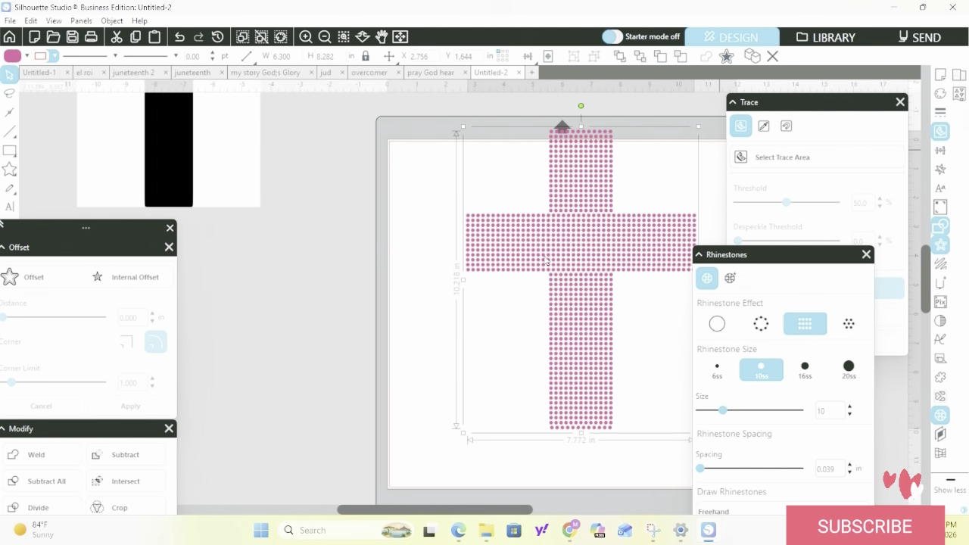
pyautogui.hotkey('ctrl', 'z')
pyautogui.hotkey('ctrl', 'shift', 'z')
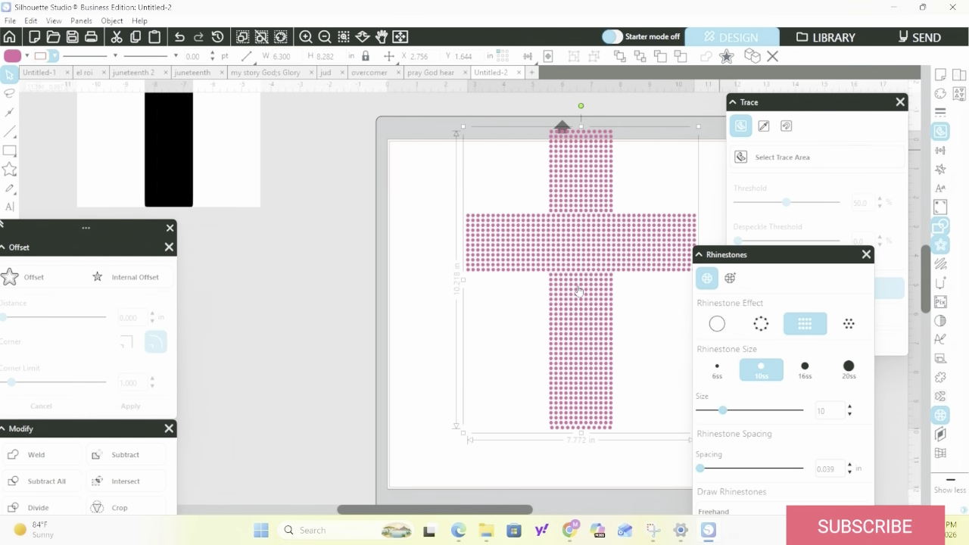